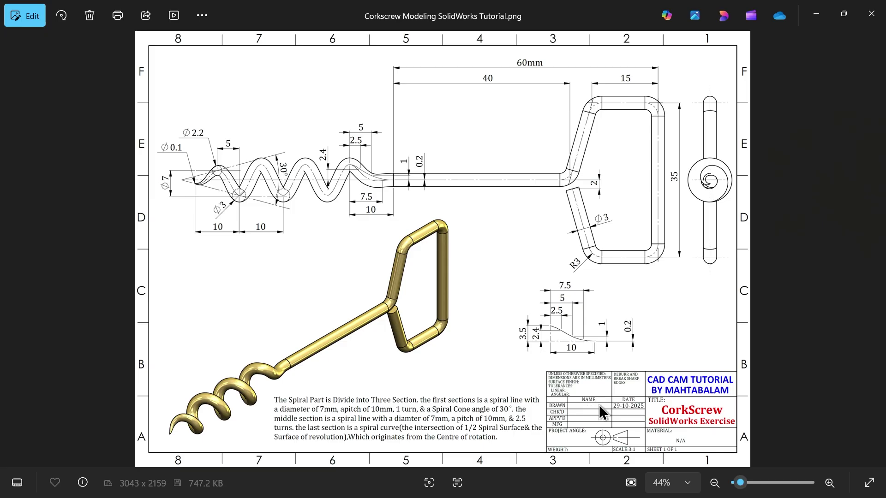
- Read the corkscrew drawing's note on the three spiral sections and the dimensions of the small curve profile
{"action": "scroll", "coordinate": [599, 406], "scroll_direction": "up", "scroll_amount": 4}
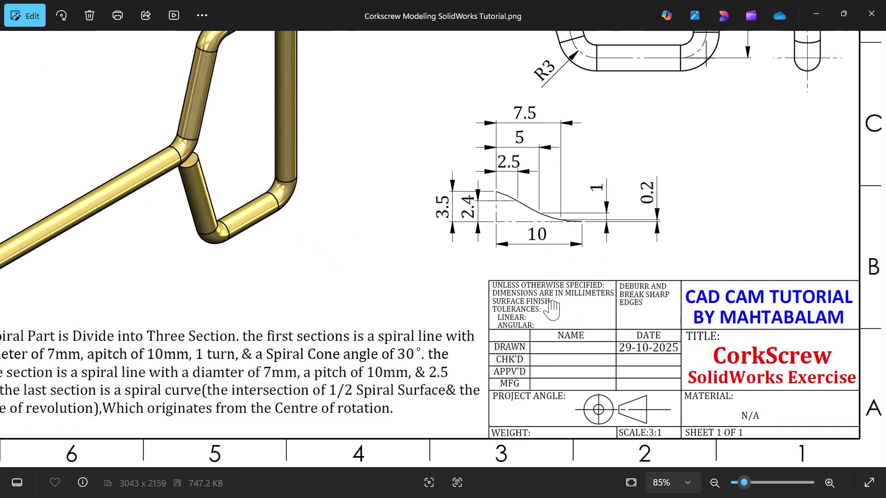
{"action": "left_click_drag", "start_coordinate": [415, 302], "coordinate": [673, 276]}
{"action": "scroll", "coordinate": [560, 380], "scroll_direction": "up", "scroll_amount": 2}
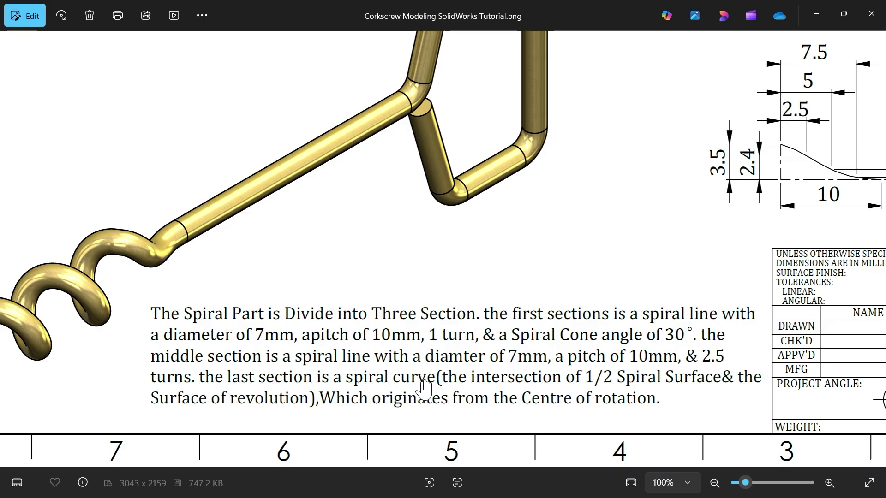
{"action": "left_click_drag", "start_coordinate": [556, 316], "coordinate": [418, 346]}
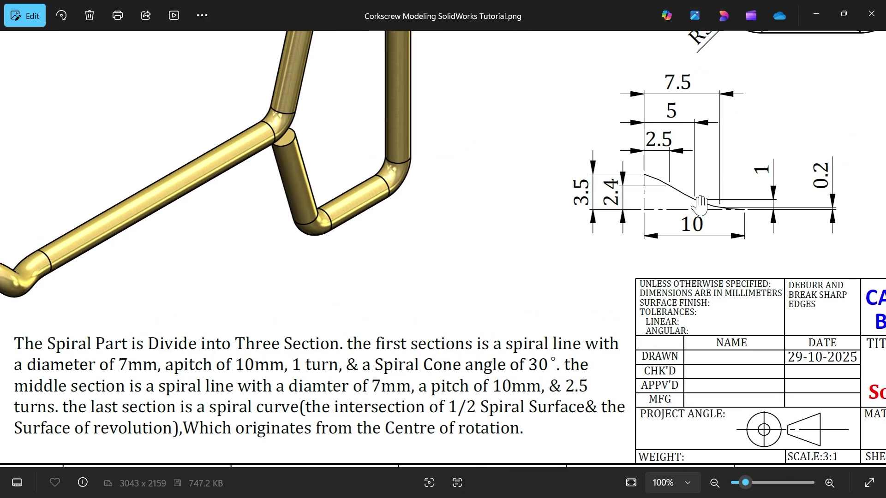
{"action": "left_click_drag", "start_coordinate": [450, 245], "coordinate": [531, 215]}
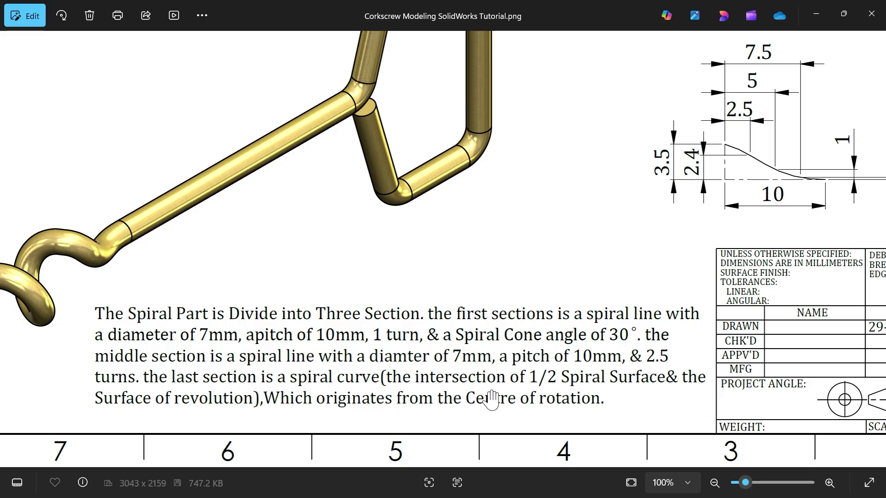
{"action": "scroll", "coordinate": [470, 289], "scroll_direction": "down", "scroll_amount": 5}
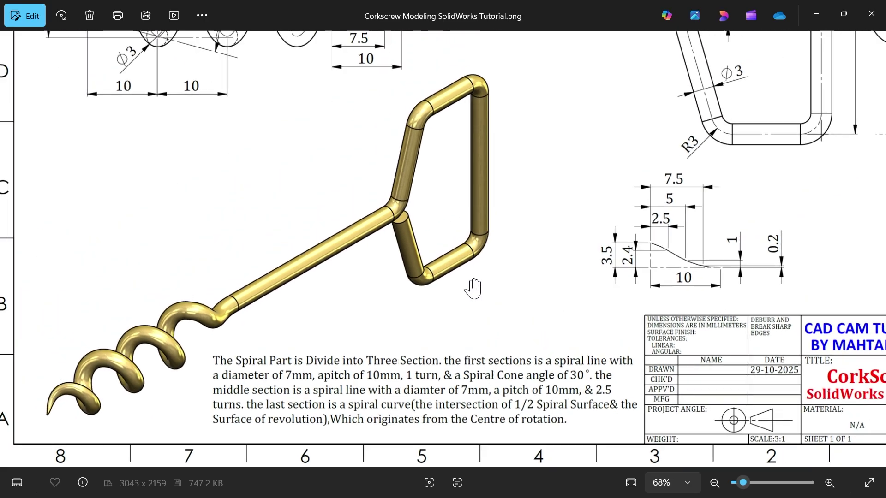
- Examine the spiral's diameter, pitch and cone angle dimensions in the front view and its shape in the isometric view
{"action": "scroll", "coordinate": [277, 143], "scroll_direction": "up", "scroll_amount": 3}
{"action": "scroll", "coordinate": [146, 286], "scroll_direction": "up", "scroll_amount": 2}
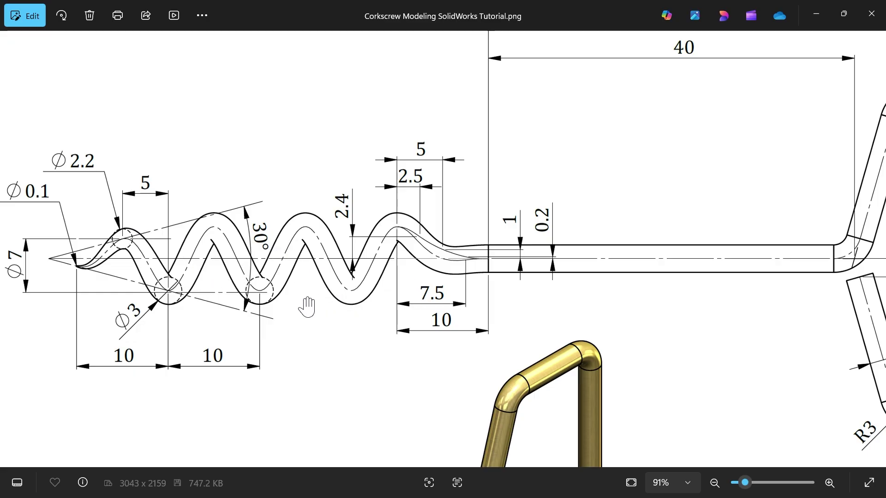
{"action": "left_click_drag", "start_coordinate": [306, 306], "coordinate": [354, 298]}
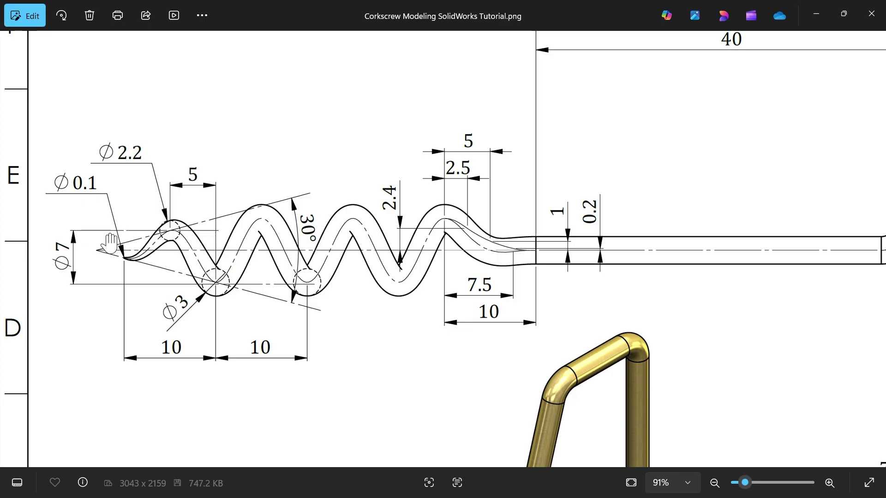
{"action": "scroll", "coordinate": [143, 263], "scroll_direction": "up", "scroll_amount": 3}
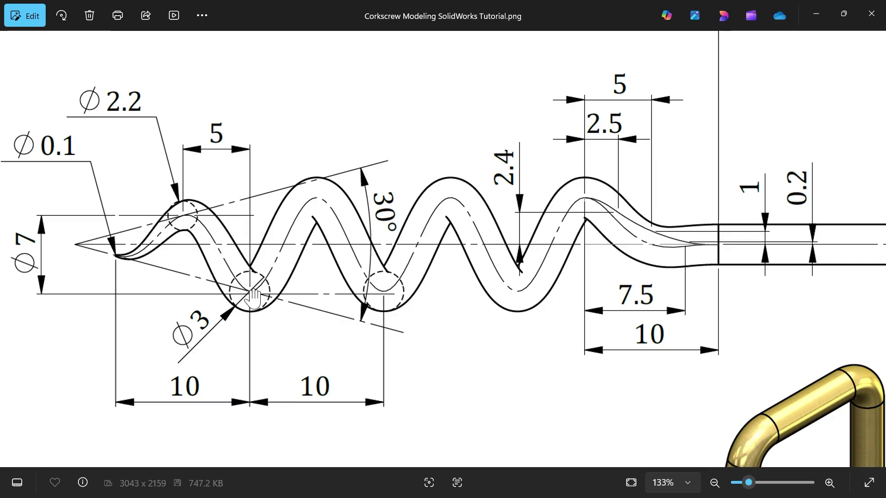
{"action": "scroll", "coordinate": [375, 266], "scroll_direction": "down", "scroll_amount": 2}
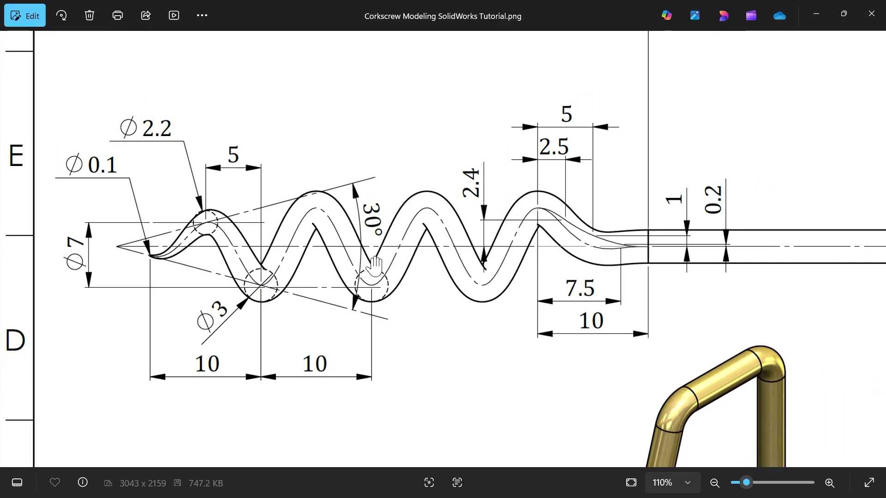
{"action": "scroll", "coordinate": [375, 266], "scroll_direction": "down", "scroll_amount": 3}
{"action": "left_click_drag", "start_coordinate": [279, 340], "coordinate": [322, 211]}
{"action": "left_click_drag", "start_coordinate": [204, 351], "coordinate": [250, 260]}
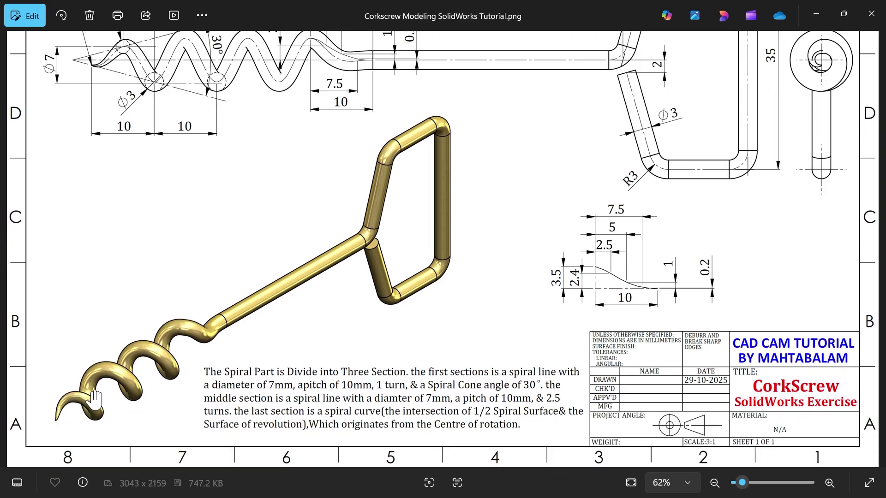
{"action": "scroll", "coordinate": [92, 397], "scroll_direction": "up", "scroll_amount": 2}
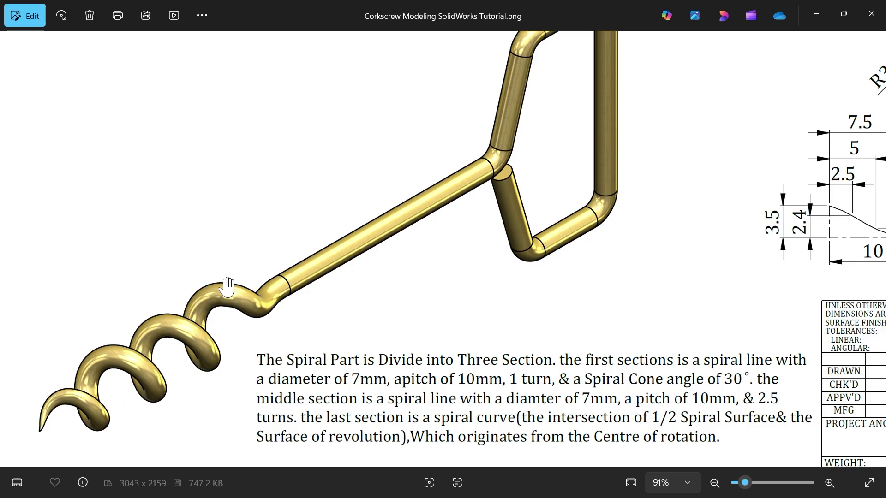
- Switch to SOLIDWORKS and sketch a circle of about 74.5 mm radius centred on the origin on the Front Plane
{"action": "left_click", "coordinate": [818, 17]}
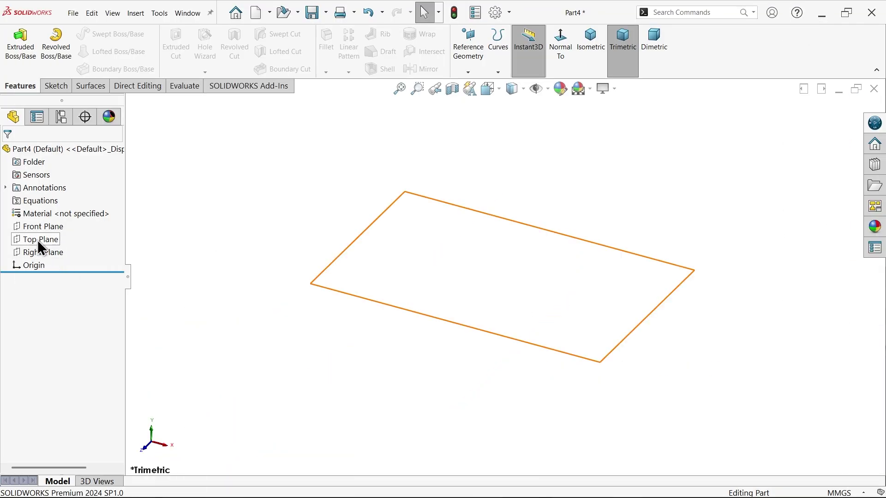
{"action": "left_click", "coordinate": [44, 227]}
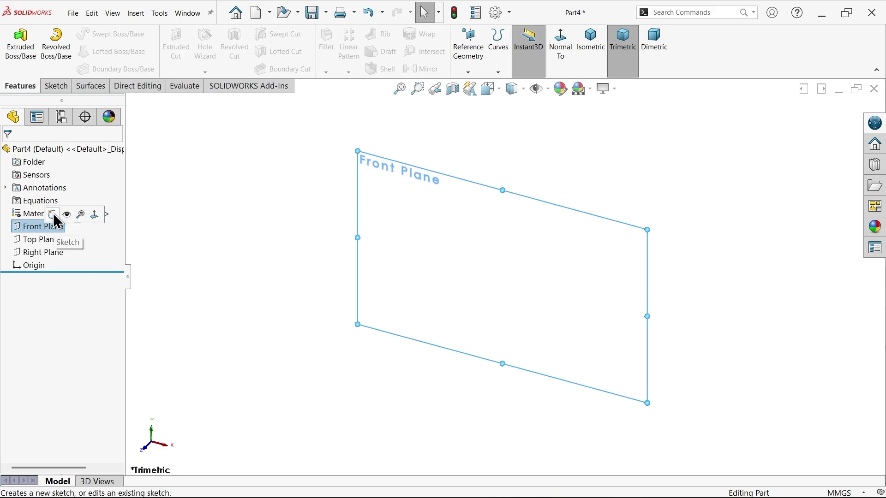
{"action": "left_click", "coordinate": [54, 215]}
{"action": "left_click", "coordinate": [99, 34]}
{"action": "left_click", "coordinate": [503, 278]}
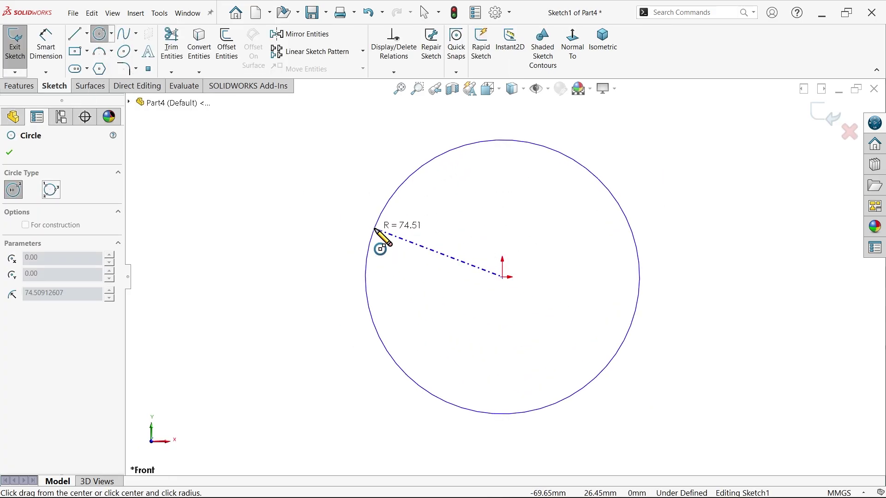
{"action": "left_click", "coordinate": [374, 231]}
- Dimension the circle's diameter as 7 mm
{"action": "left_click", "coordinate": [45, 44]}
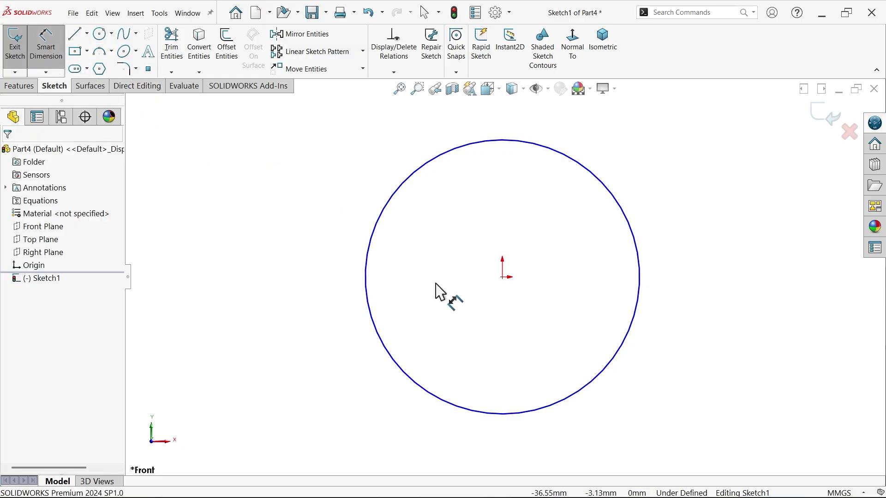
{"action": "left_click", "coordinate": [367, 276]}
{"action": "left_click", "coordinate": [305, 259]}
{"action": "type", "text": "7"}
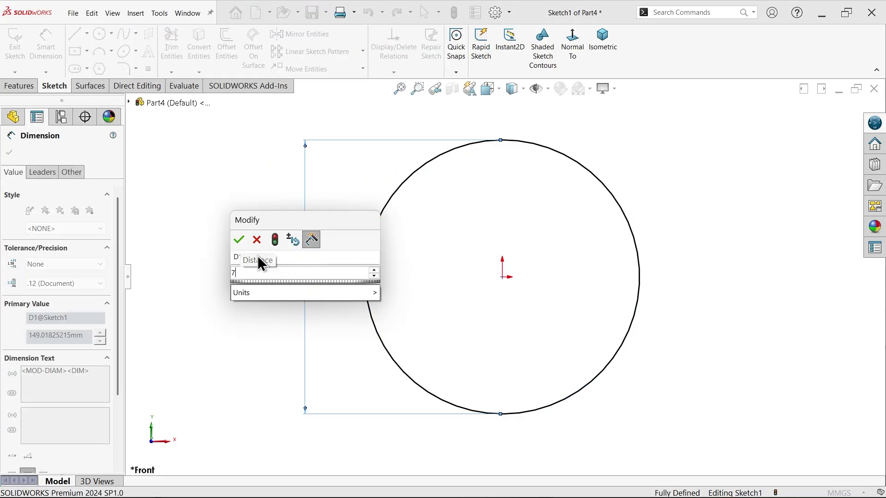
{"action": "left_click", "coordinate": [240, 241]}
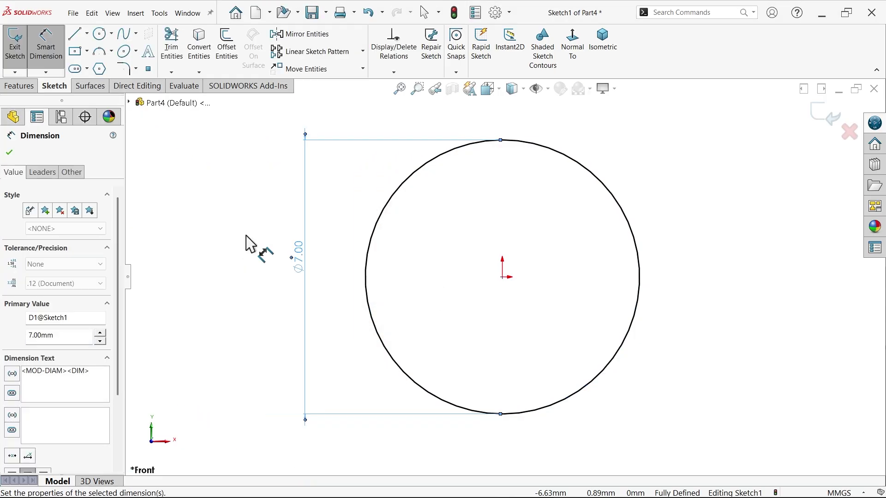
- Start a helix from the circle, defined by Pitch and Revolution with a constant 10 mm pitch and Reverse direction off
{"action": "left_click", "coordinate": [14, 87]}
{"action": "left_click", "coordinate": [498, 73]}
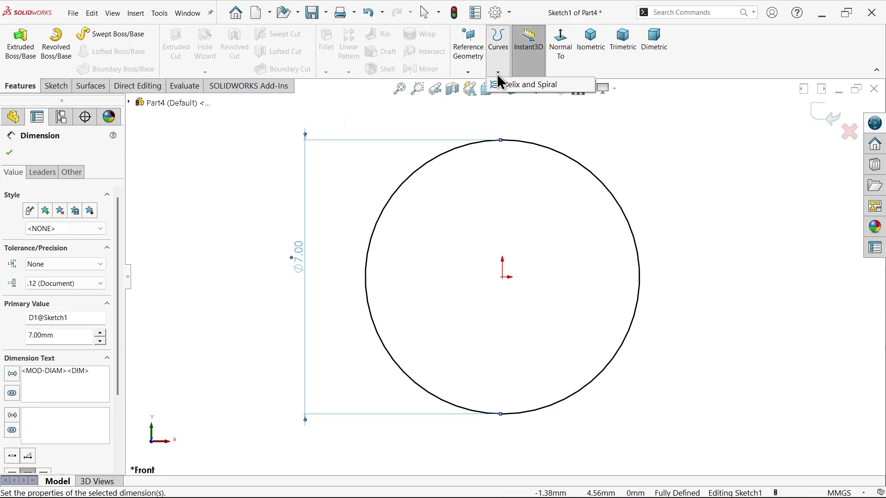
{"action": "left_click", "coordinate": [539, 85]}
{"action": "left_click", "coordinate": [593, 47]}
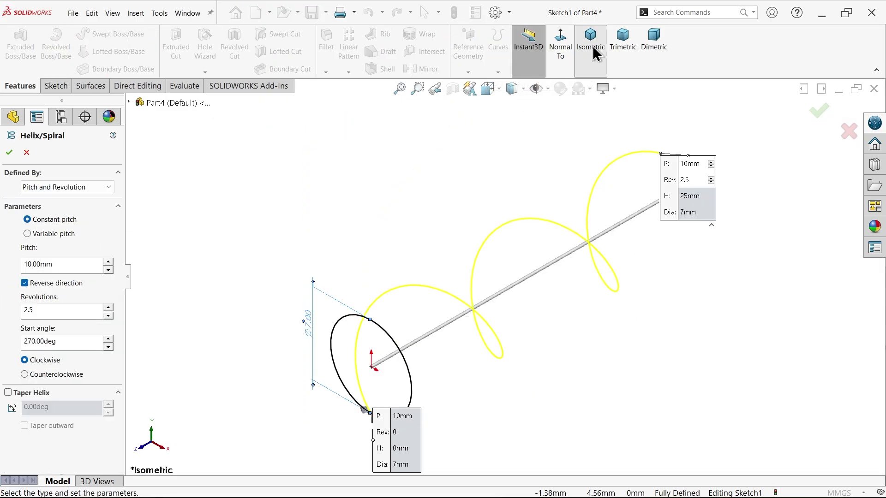
{"action": "left_click", "coordinate": [65, 190]}
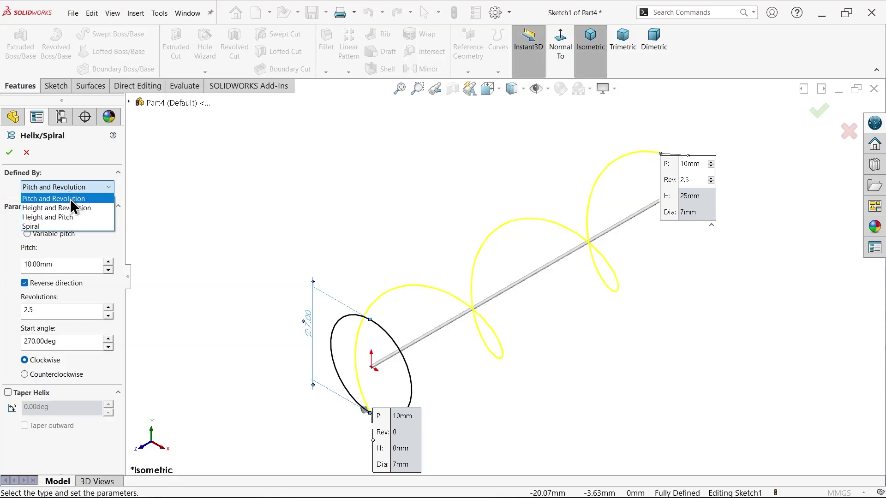
{"action": "left_click", "coordinate": [71, 198]}
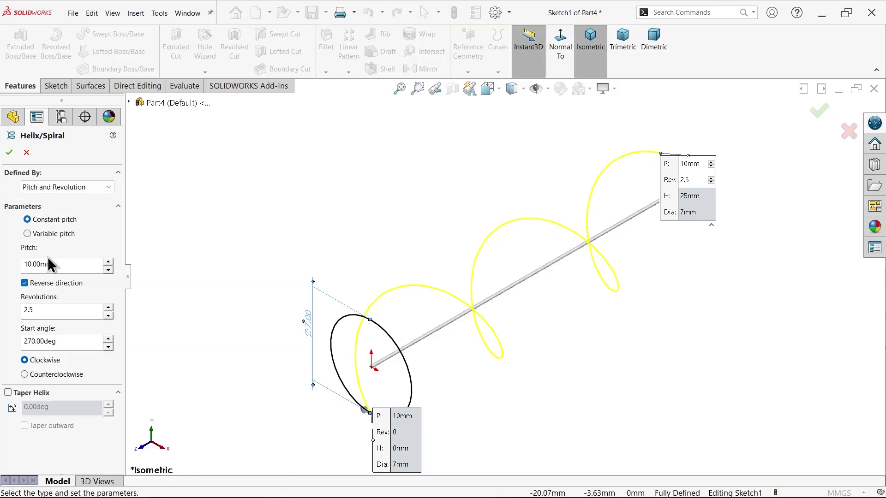
{"action": "left_click_drag", "start_coordinate": [59, 264], "coordinate": [18, 278]}
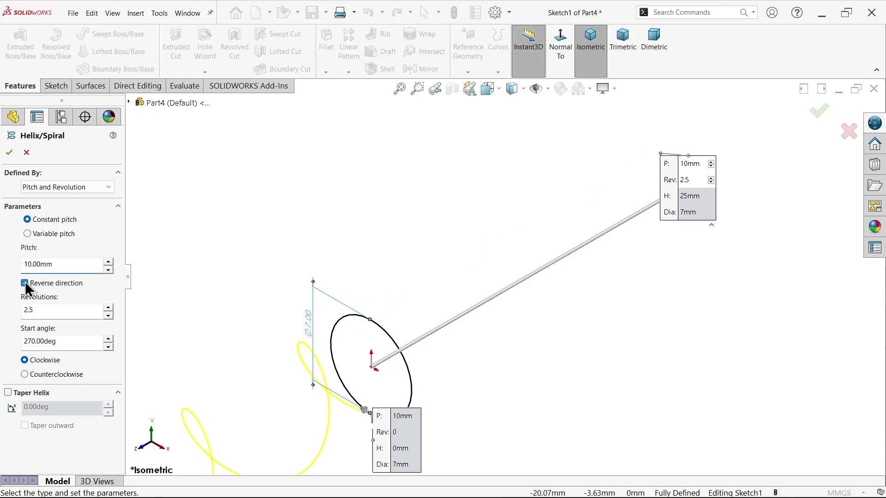
{"action": "left_click", "coordinate": [25, 283]}
{"action": "scroll", "coordinate": [391, 372], "scroll_direction": "down", "scroll_amount": 5}
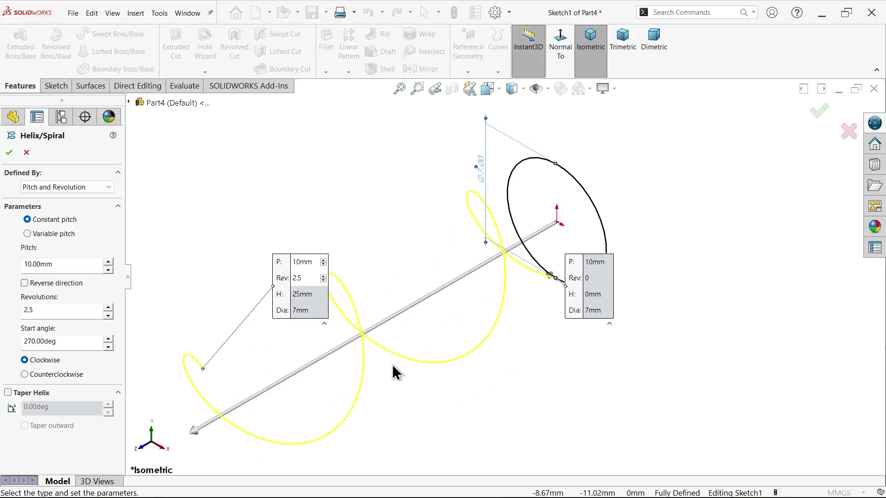
- Set the helix to 1 revolution and move its start callout clear of the circle
{"action": "left_click_drag", "start_coordinate": [50, 308], "coordinate": [17, 308]}
{"action": "type", "text": "1"}
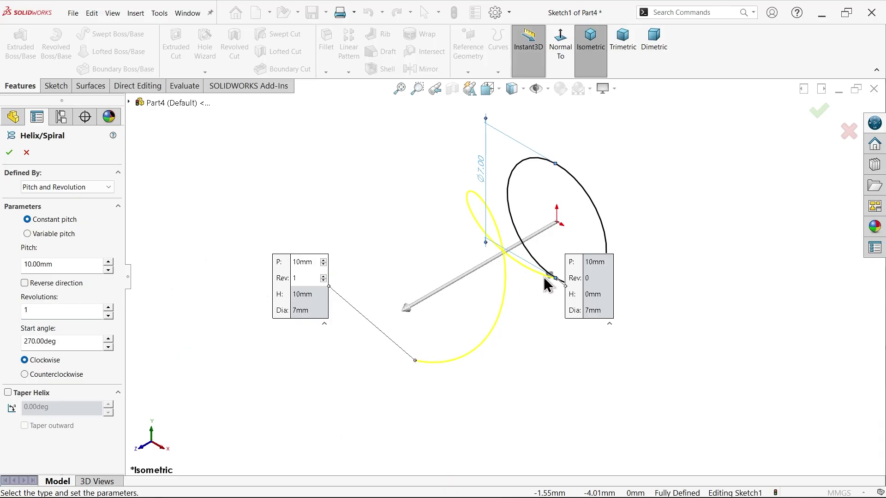
{"action": "scroll", "coordinate": [552, 281], "scroll_direction": "down", "scroll_amount": 2}
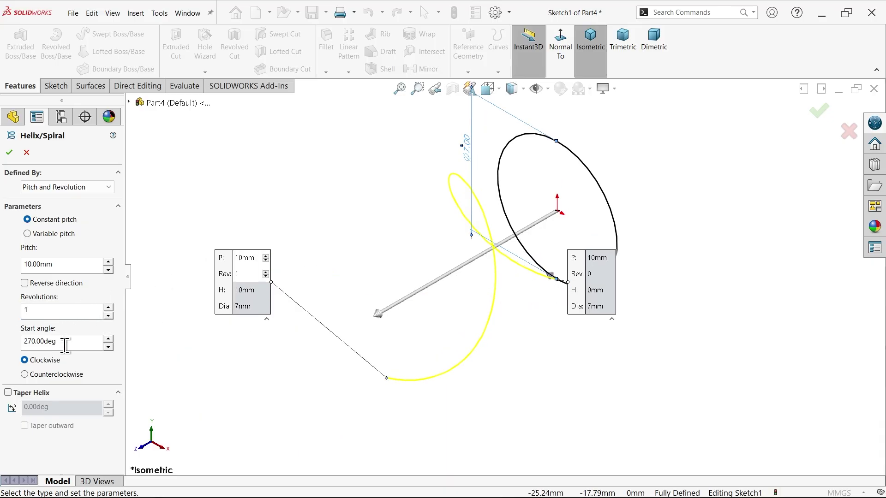
{"action": "left_click_drag", "start_coordinate": [582, 262], "coordinate": [659, 303]}
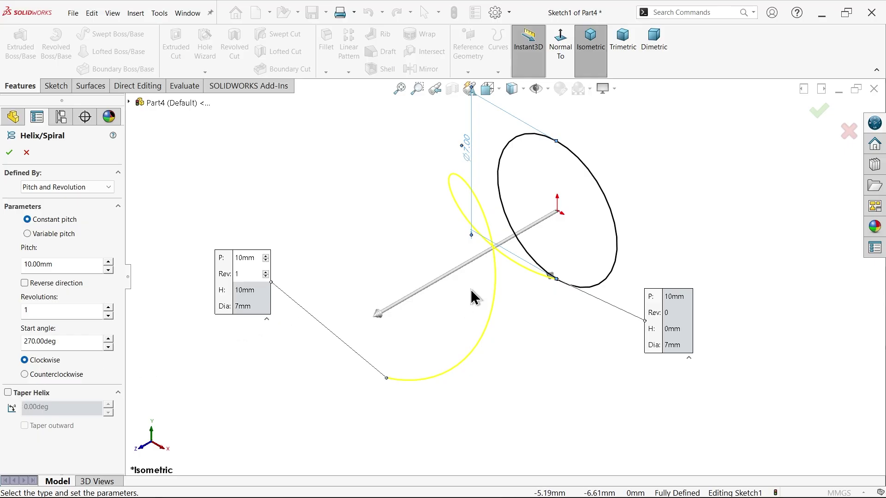
- Taper the helix inward by 15 degrees, make it counterclockwise and create it
{"action": "left_click", "coordinate": [8, 393]}
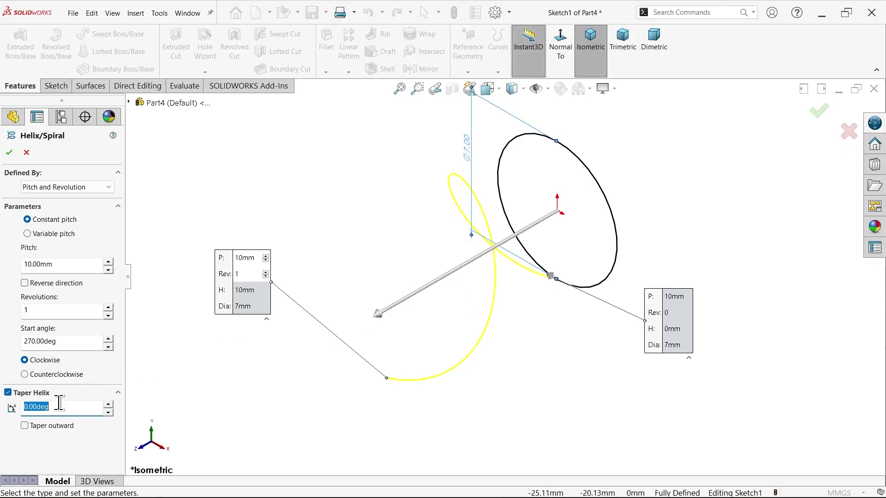
{"action": "type", "text": "15"}
{"action": "key", "text": "Return"}
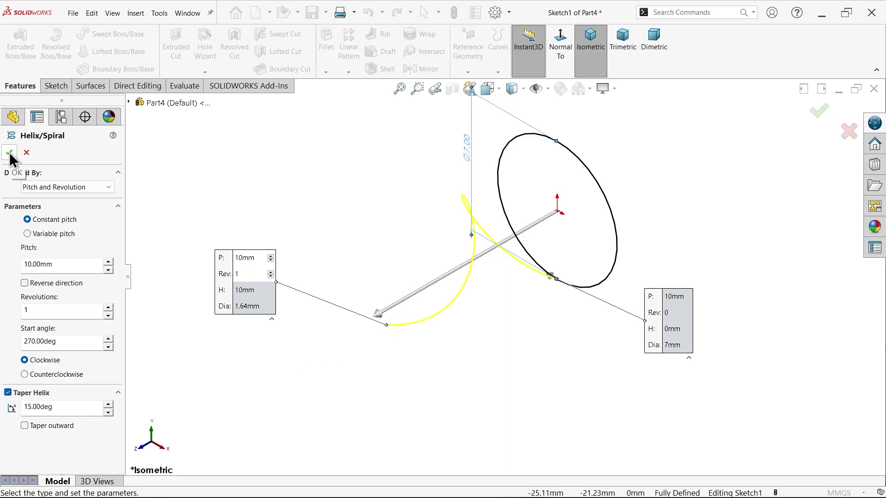
{"action": "left_click", "coordinate": [25, 375]}
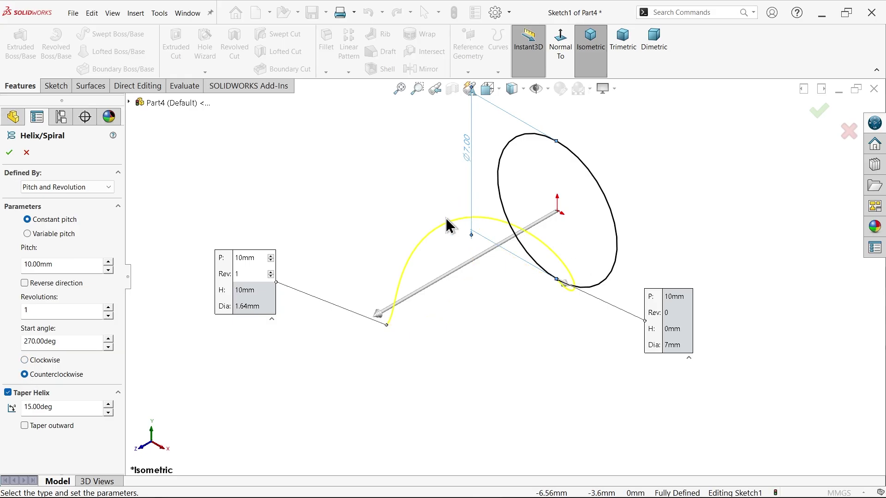
{"action": "left_click", "coordinate": [9, 153]}
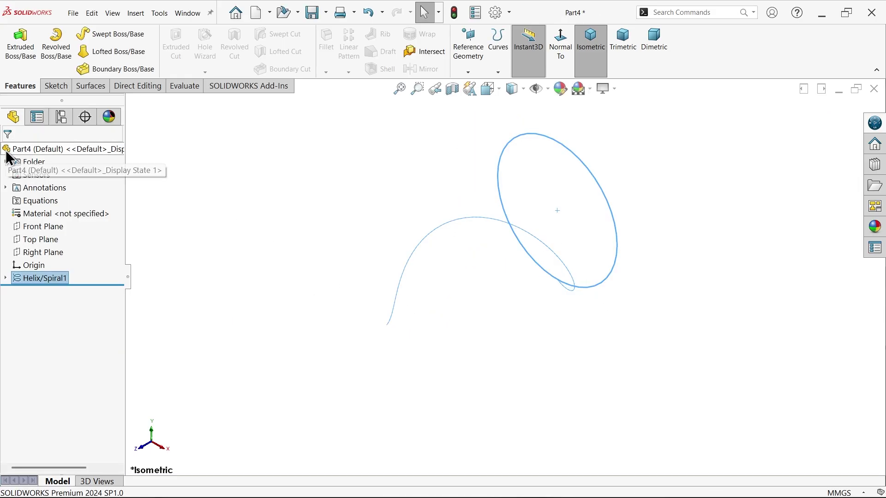
- Start a new sketch on the Front Plane and convert the helix's base circle into it
{"action": "left_click", "coordinate": [226, 268]}
{"action": "left_click", "coordinate": [51, 228]}
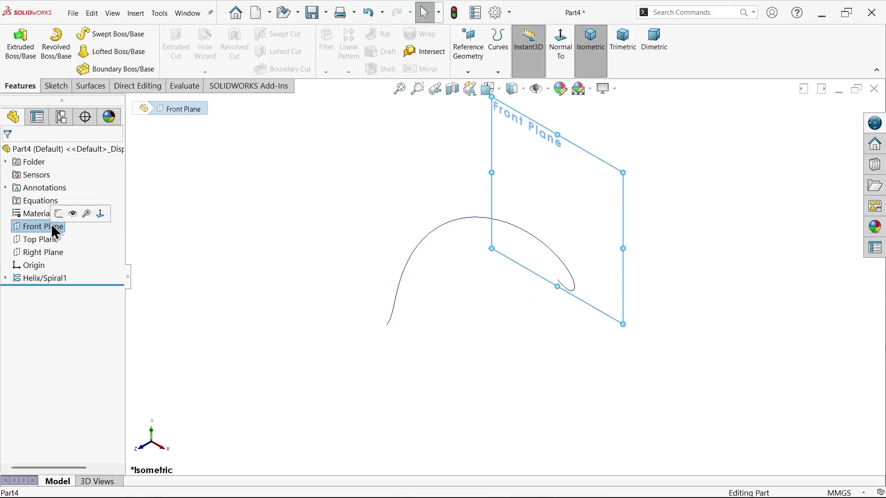
{"action": "left_click", "coordinate": [59, 214]}
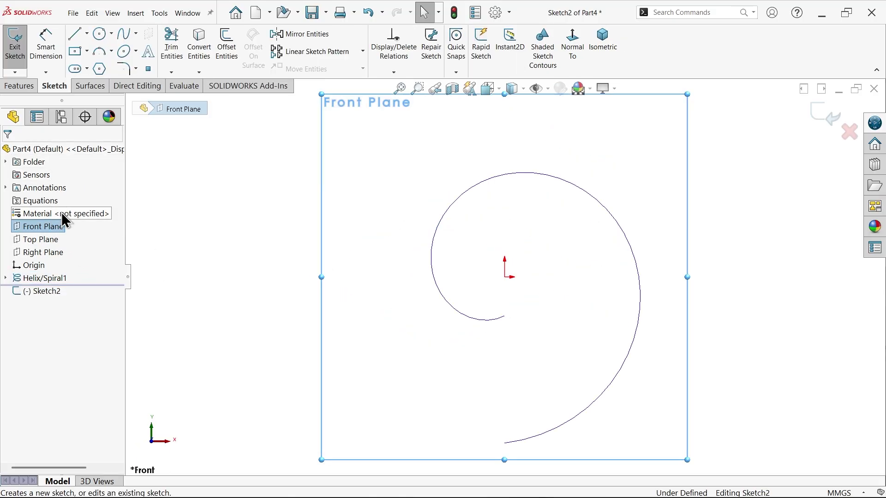
{"action": "left_click", "coordinate": [5, 278]}
{"action": "left_click", "coordinate": [45, 292]}
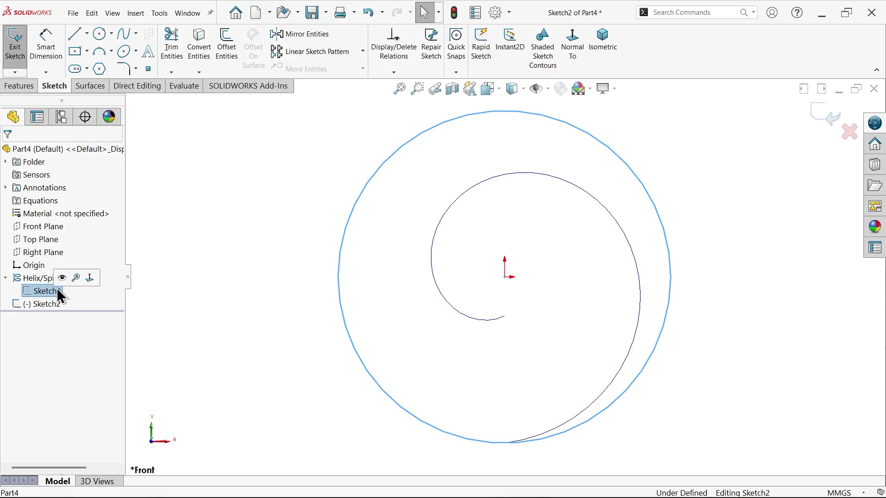
{"action": "left_click", "coordinate": [203, 51]}
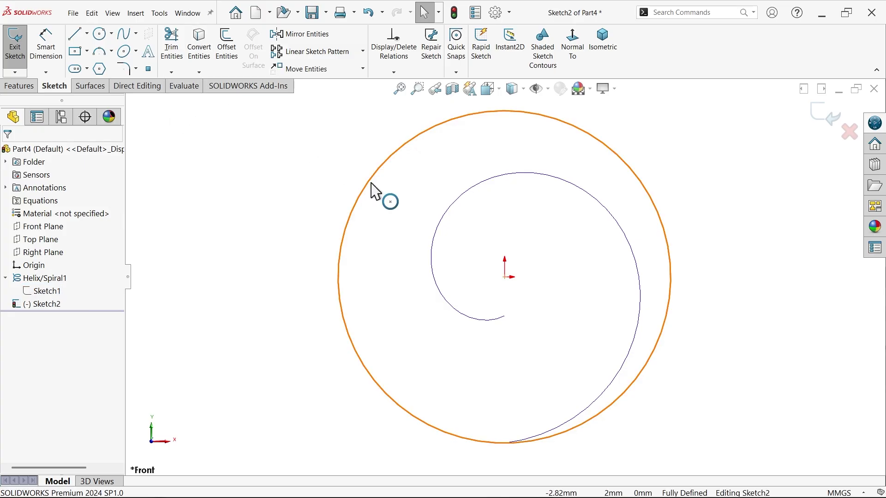
{"action": "left_click", "coordinate": [367, 191]}
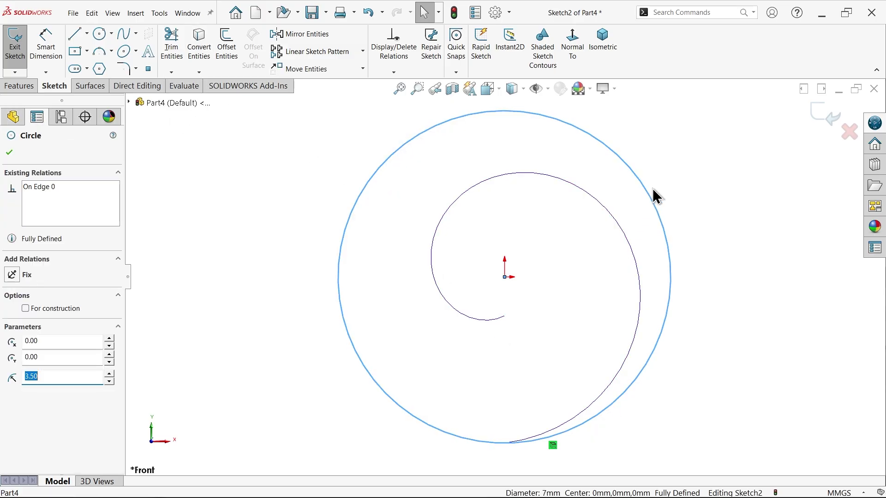
- Start a helix from the converted circle, defined by Pitch and Revolution with a constant 10 mm pitch and reversed direction
{"action": "left_click", "coordinate": [603, 46]}
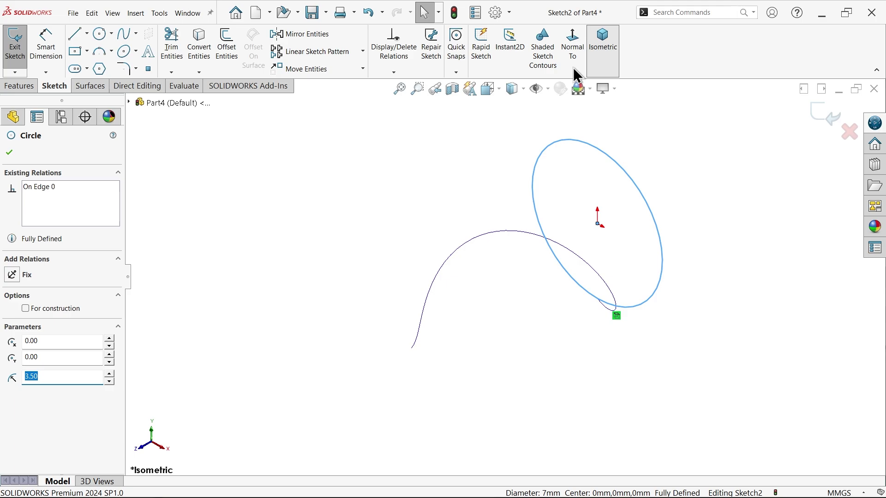
{"action": "left_click", "coordinate": [18, 86]}
{"action": "left_click", "coordinate": [499, 72]}
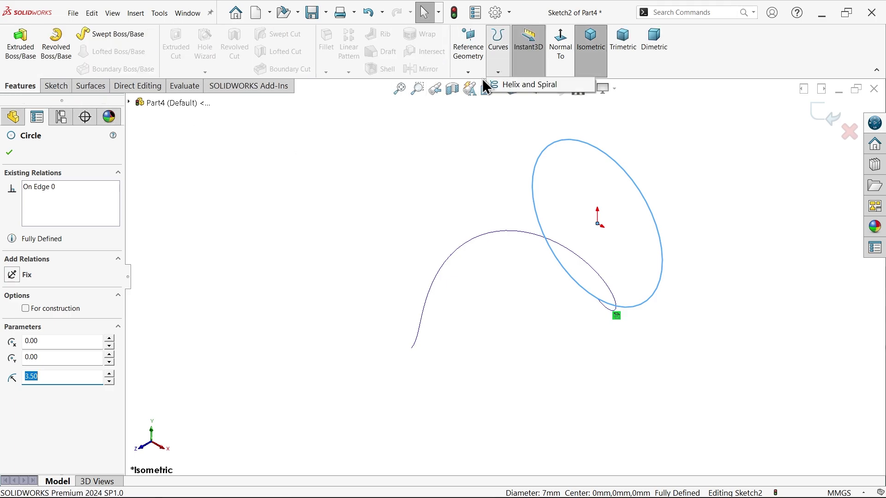
{"action": "left_click", "coordinate": [520, 88]}
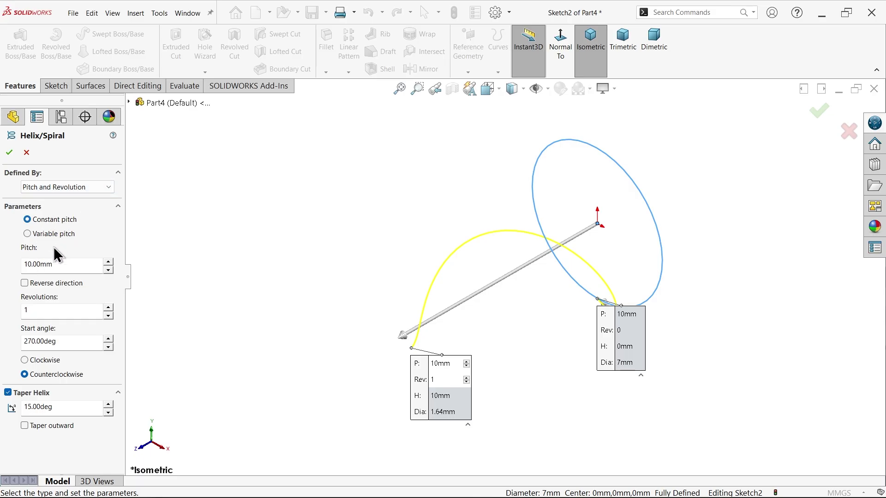
{"action": "left_click_drag", "start_coordinate": [60, 264], "coordinate": [18, 265]}
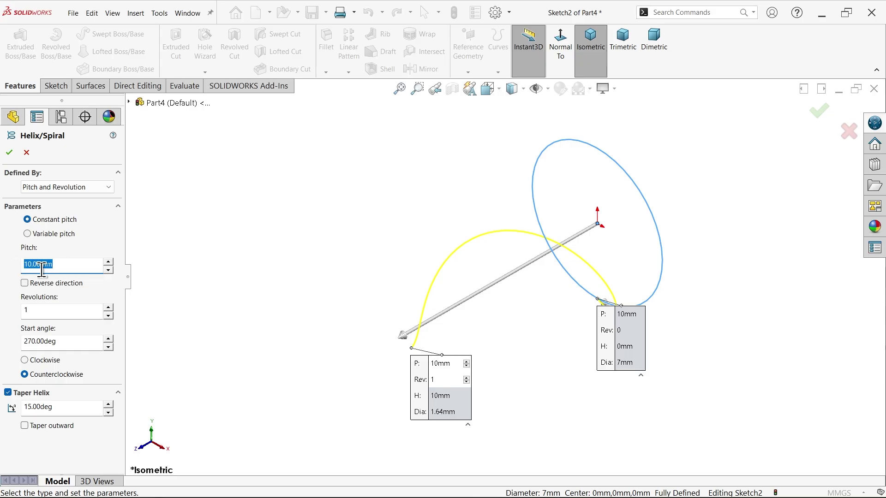
{"action": "left_click", "coordinate": [25, 283]}
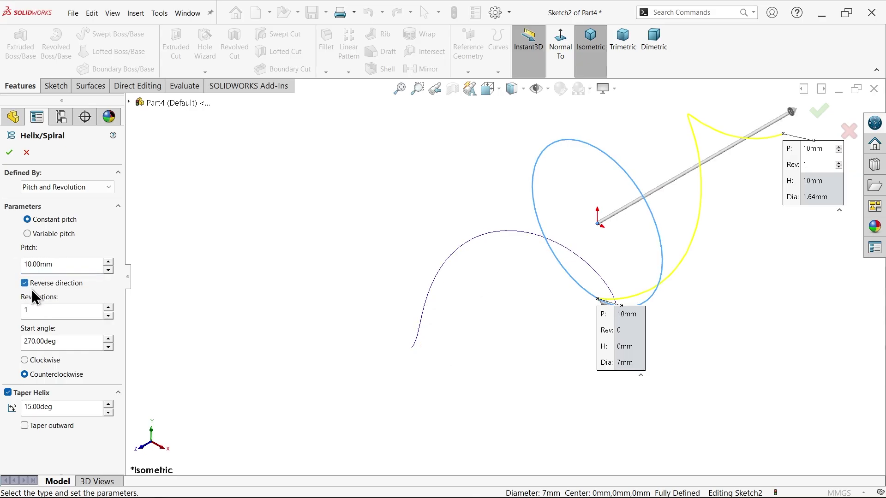
- Set the second helix to 2.5 revolutions, turn off its taper and move its start callout clear of the circle
{"action": "left_click_drag", "start_coordinate": [42, 310], "coordinate": [16, 310]}
{"action": "type", "text": "2.5"}
{"action": "key", "text": "Return"}
{"action": "scroll", "coordinate": [636, 247], "scroll_direction": "down", "scroll_amount": 3}
{"action": "left_click", "coordinate": [8, 393]}
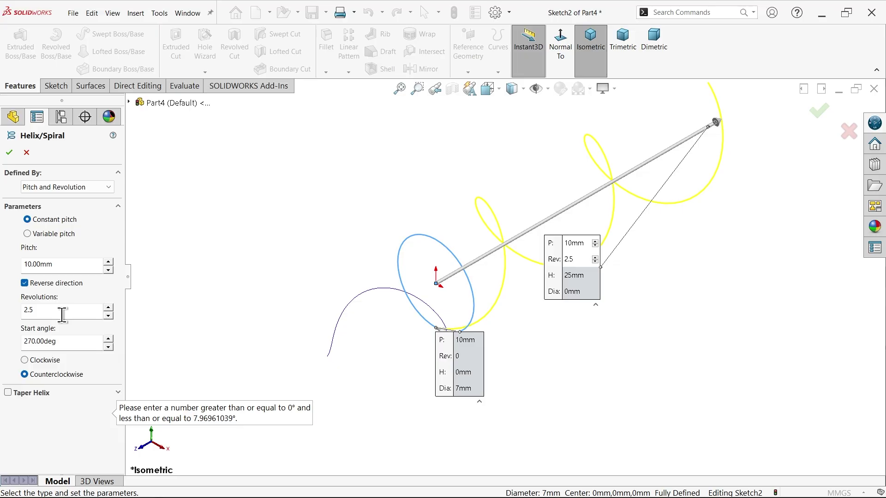
{"action": "scroll", "coordinate": [431, 349], "scroll_direction": "down", "scroll_amount": 4}
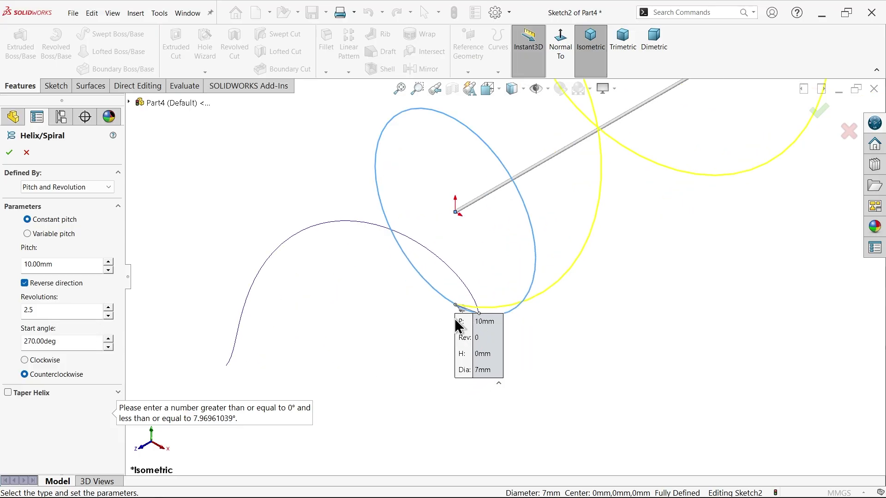
{"action": "left_click_drag", "start_coordinate": [463, 322], "coordinate": [479, 390]}
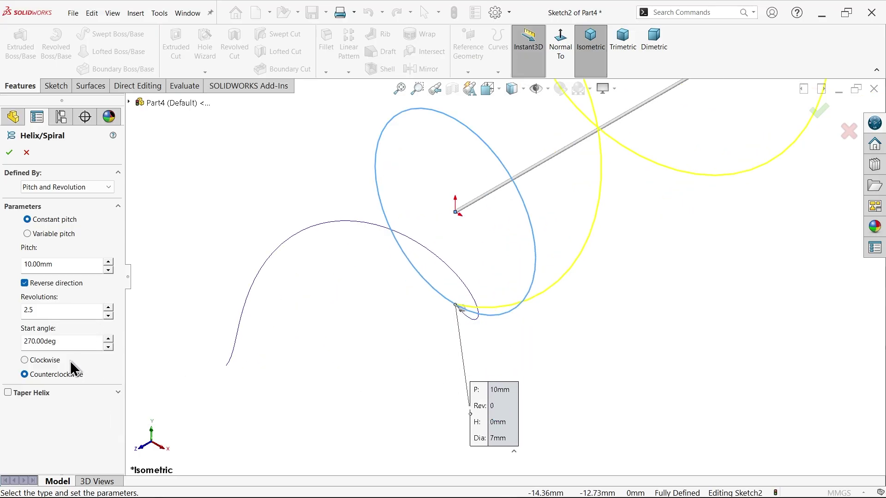
- Make the second helix clockwise so it continues from the tapered one, and create it
{"action": "left_click", "coordinate": [24, 360]}
{"action": "scroll", "coordinate": [461, 332], "scroll_direction": "up", "scroll_amount": 4}
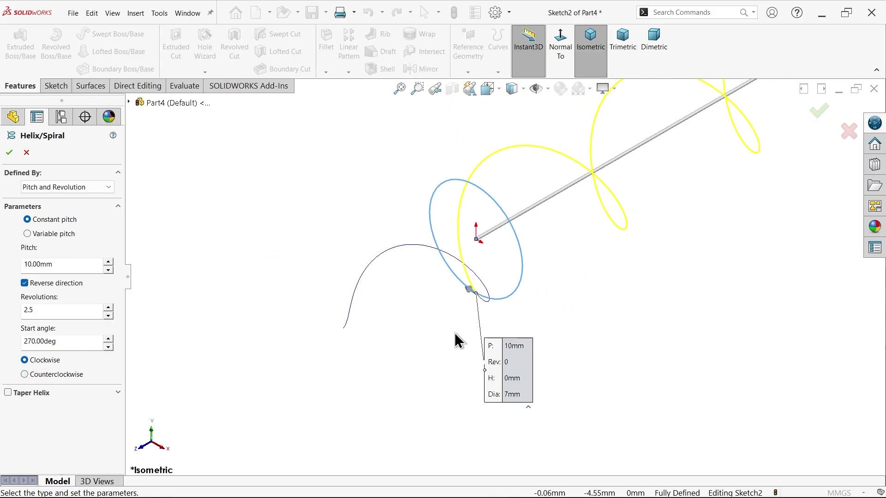
{"action": "middle_click_drag", "start_coordinate": [549, 276], "coordinate": [511, 282]}
{"action": "scroll", "coordinate": [490, 297], "scroll_direction": "down", "scroll_amount": 3}
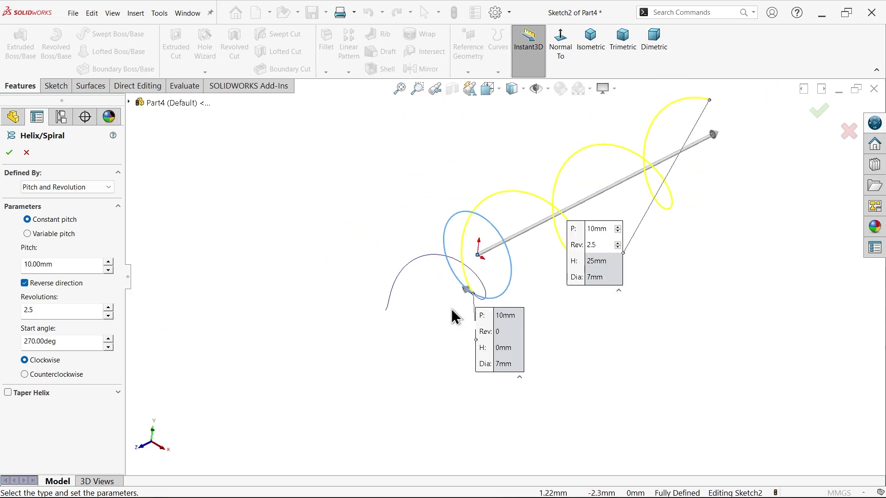
{"action": "scroll", "coordinate": [554, 245], "scroll_direction": "down", "scroll_amount": 1}
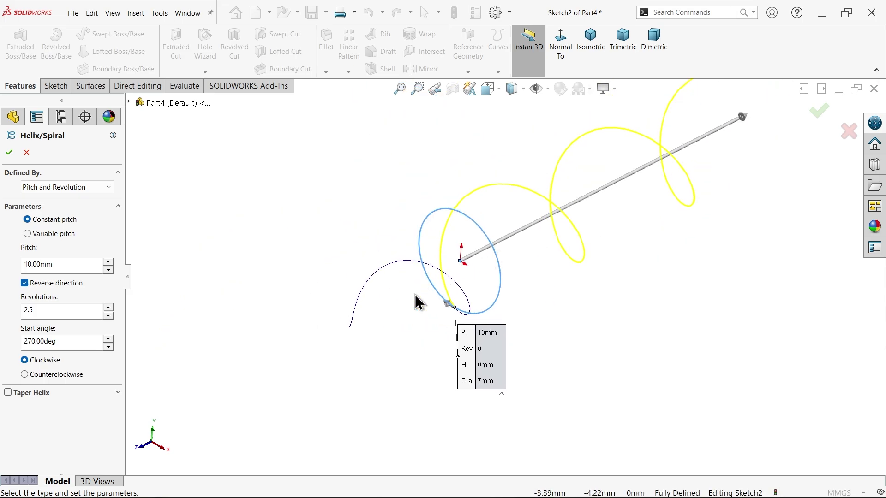
{"action": "left_click", "coordinate": [10, 153]}
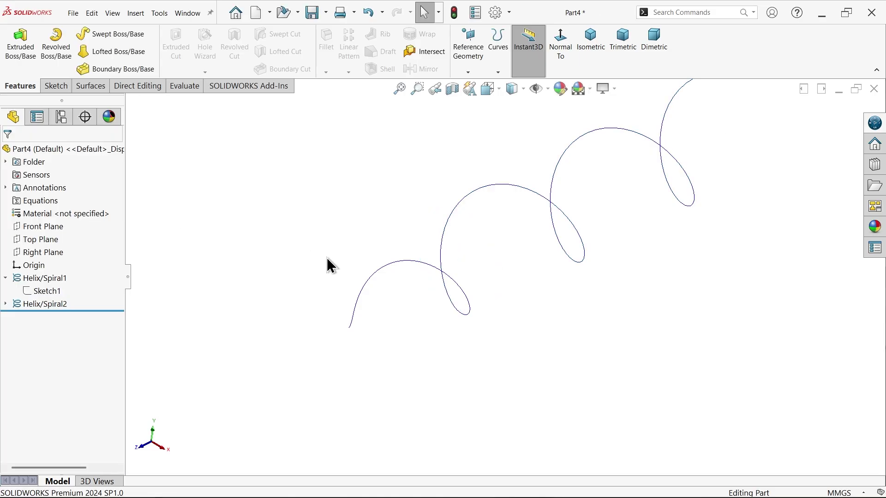
{"action": "middle_click_drag", "start_coordinate": [509, 269], "coordinate": [561, 243]}
- Examine the corkscrew drawing image for the dimensions of the transition curve between the spiral and the shaft, and return to SOLIDWORKS
{"action": "key", "text": "alt+Tab"}
{"action": "left_click_drag", "start_coordinate": [378, 196], "coordinate": [330, 472]}
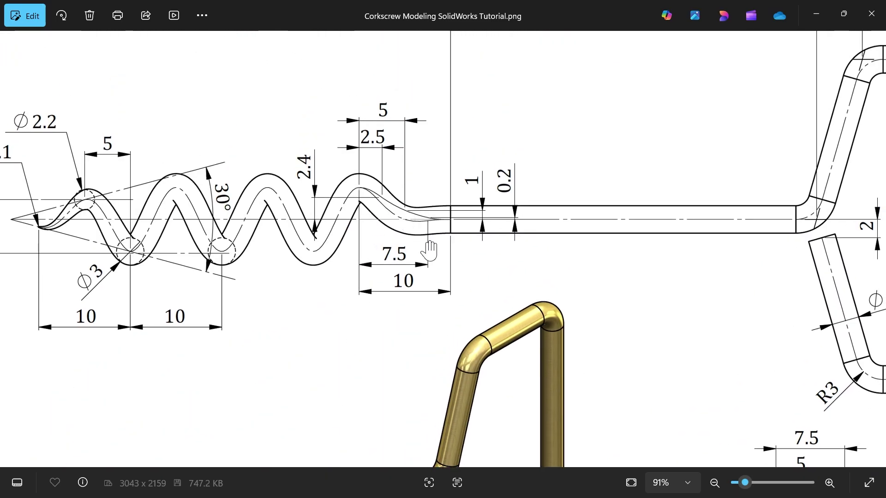
{"action": "scroll", "coordinate": [365, 171], "scroll_direction": "up", "scroll_amount": 3}
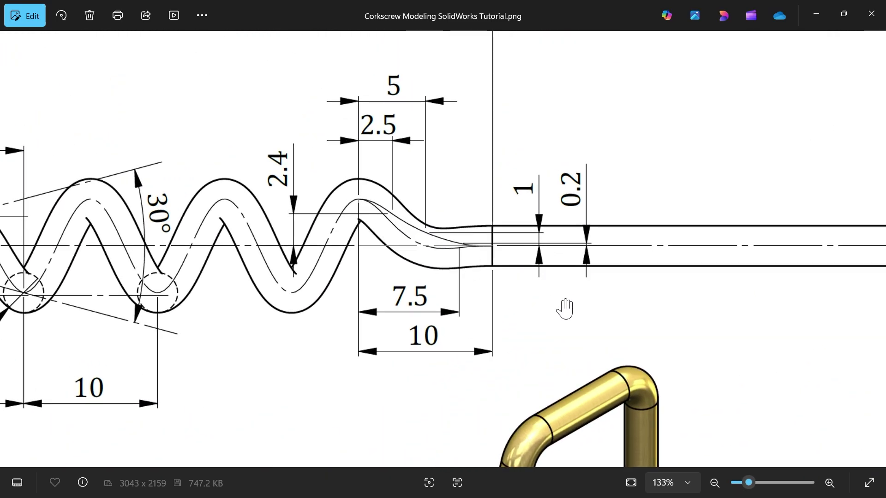
{"action": "left_click_drag", "start_coordinate": [565, 309], "coordinate": [237, 138]}
{"action": "mouse_move", "coordinate": [556, 269]}
{"action": "left_mouse_down"}
{"action": "mouse_move", "coordinate": [340, 182]}
{"action": "mouse_move", "coordinate": [408, 208]}
{"action": "left_mouse_up"}
{"action": "scroll", "coordinate": [478, 348], "scroll_direction": "up", "scroll_amount": 2}
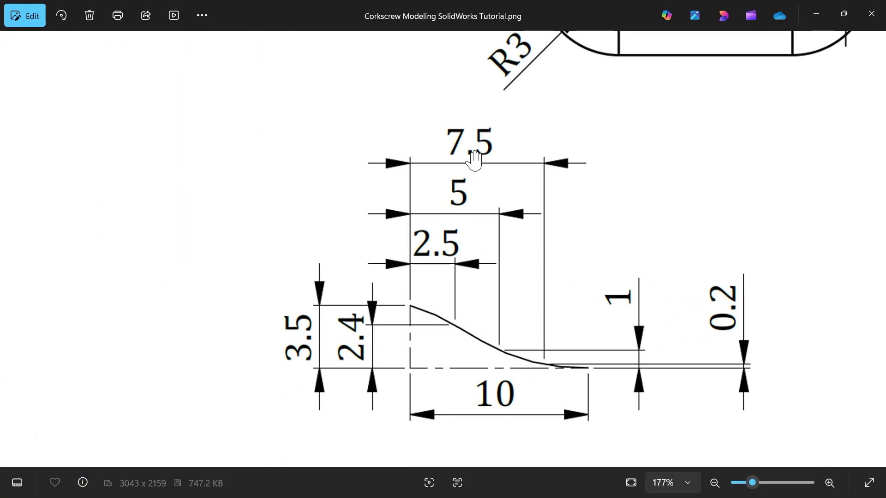
{"action": "scroll", "coordinate": [509, 320], "scroll_direction": "down", "scroll_amount": 1}
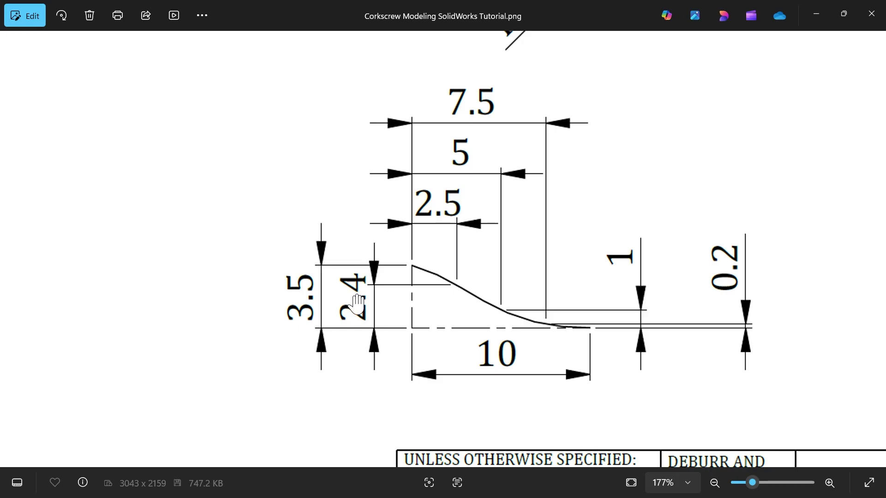
{"action": "scroll", "coordinate": [419, 268], "scroll_direction": "down", "scroll_amount": 5, "text": "ctrl"}
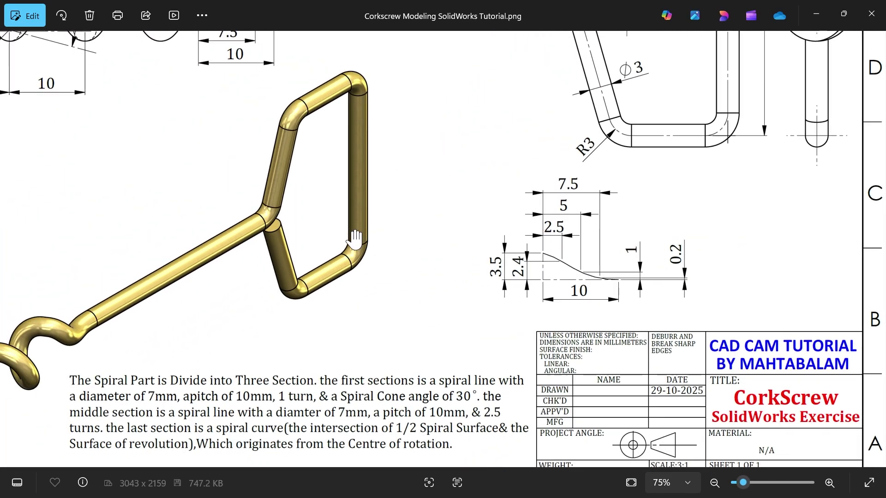
{"action": "left_click_drag", "start_coordinate": [417, 174], "coordinate": [499, 358]}
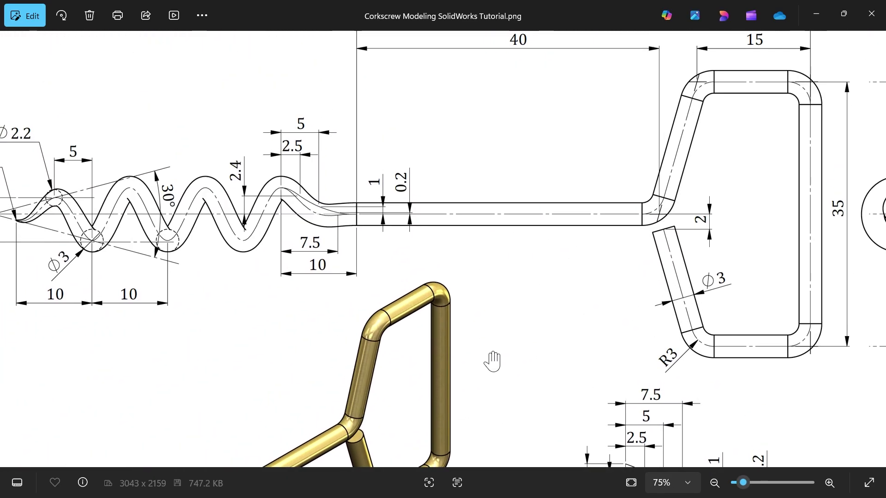
{"action": "scroll", "coordinate": [485, 346], "scroll_direction": "down", "scroll_amount": 2, "text": "ctrl"}
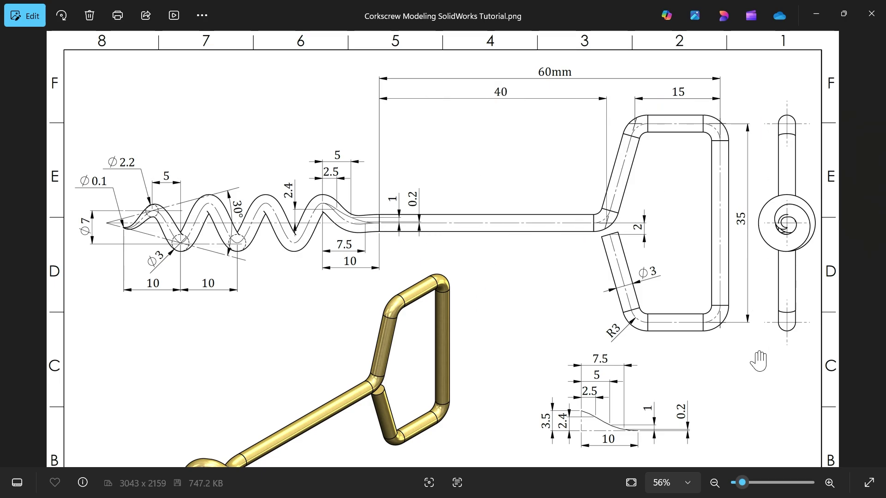
{"action": "scroll", "coordinate": [752, 274], "scroll_direction": "up", "scroll_amount": 1, "text": "ctrl"}
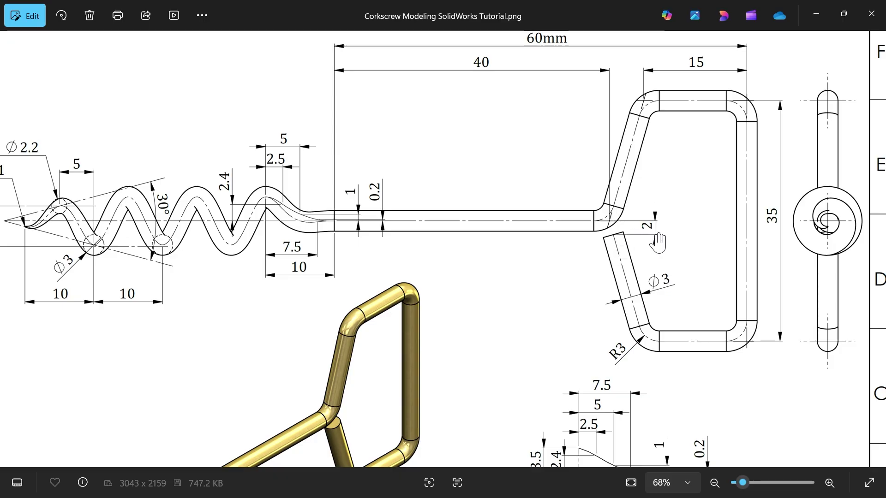
{"action": "left_click", "coordinate": [817, 15]}
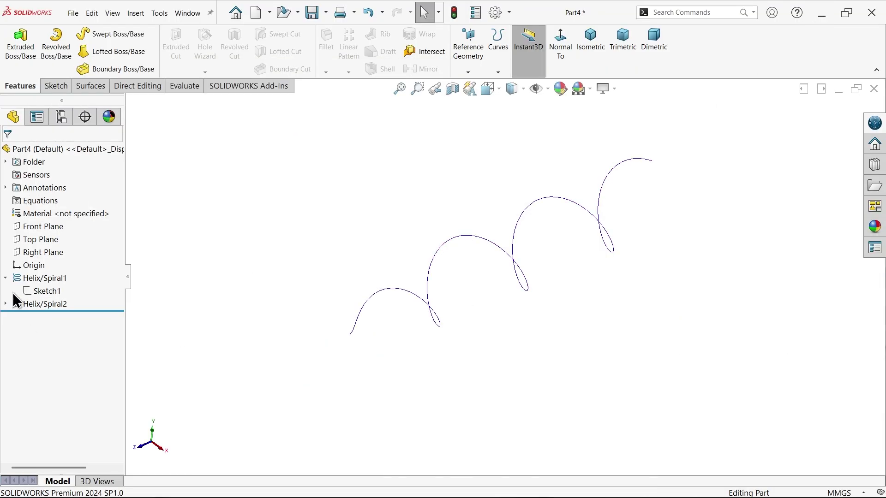
- Collapse the first helix in the feature tree and start a new sketch on the Right Plane
{"action": "left_click", "coordinate": [6, 278]}
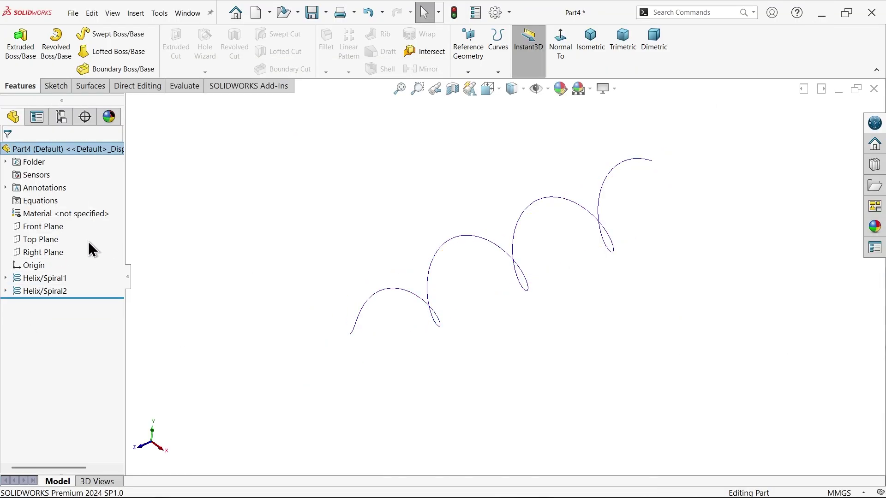
{"action": "left_click", "coordinate": [58, 231]}
{"action": "middle_click_drag", "start_coordinate": [128, 253], "coordinate": [234, 257]}
{"action": "key", "text": "Escape"}
{"action": "left_click", "coordinate": [53, 254]}
{"action": "left_click", "coordinate": [50, 86]}
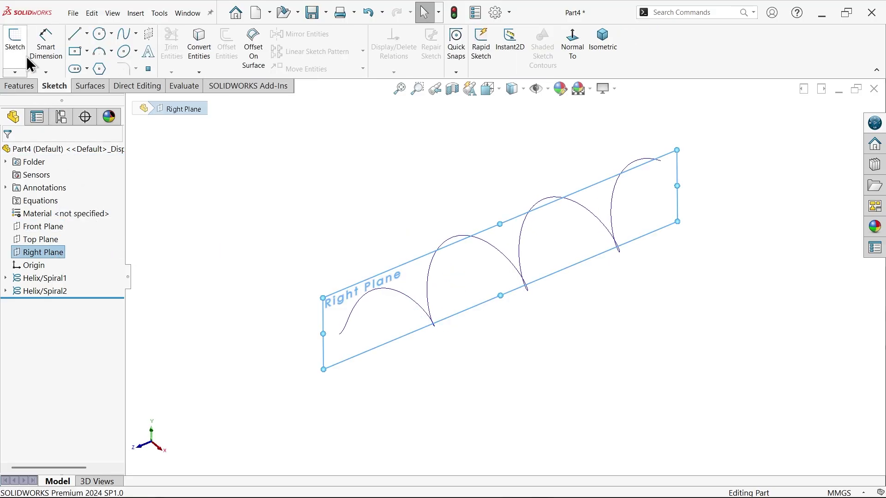
{"action": "left_click", "coordinate": [18, 49]}
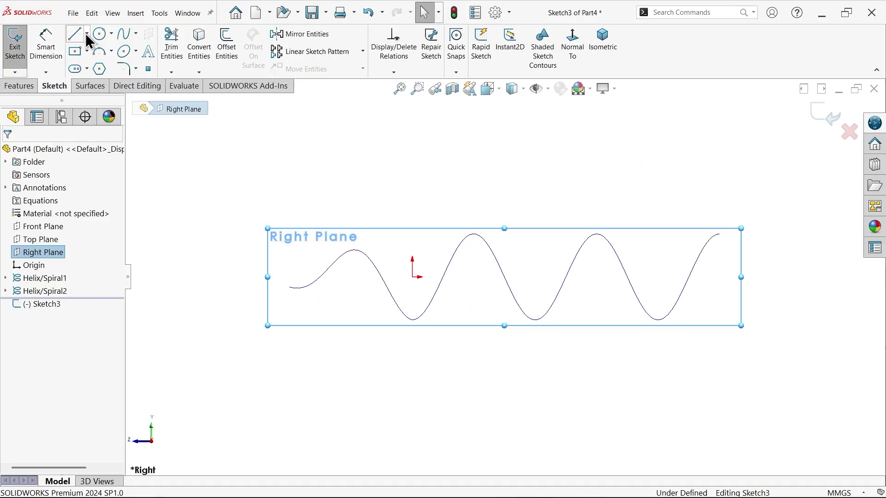
- Draw a vertical centerline about 2.8 mm down from the helix's end and a horizontal one about 7 mm long away from the spiral
{"action": "left_click", "coordinate": [87, 33]}
{"action": "left_click", "coordinate": [95, 62]}
{"action": "scroll", "coordinate": [768, 287], "scroll_direction": "down", "scroll_amount": 2}
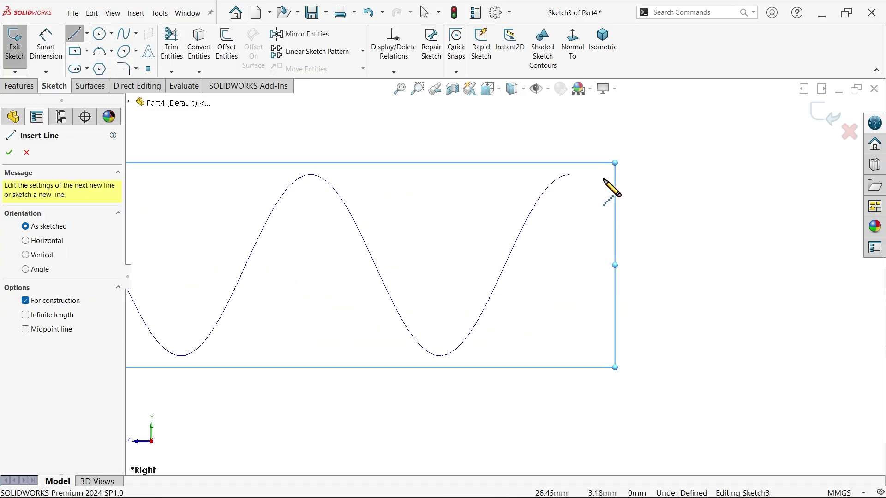
{"action": "scroll", "coordinate": [589, 185], "scroll_direction": "down", "scroll_amount": 4}
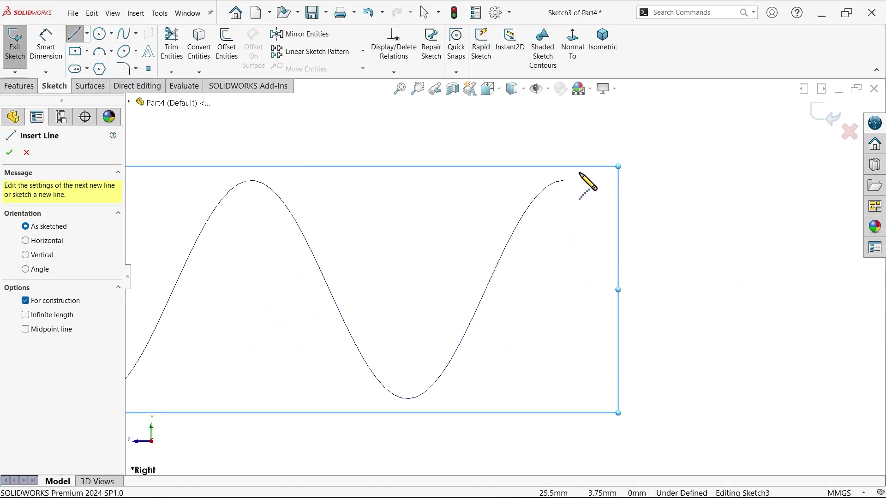
{"action": "left_click", "coordinate": [557, 188]}
{"action": "left_click", "coordinate": [557, 294]}
{"action": "left_click", "coordinate": [820, 293]}
{"action": "right_click", "coordinate": [767, 251]}
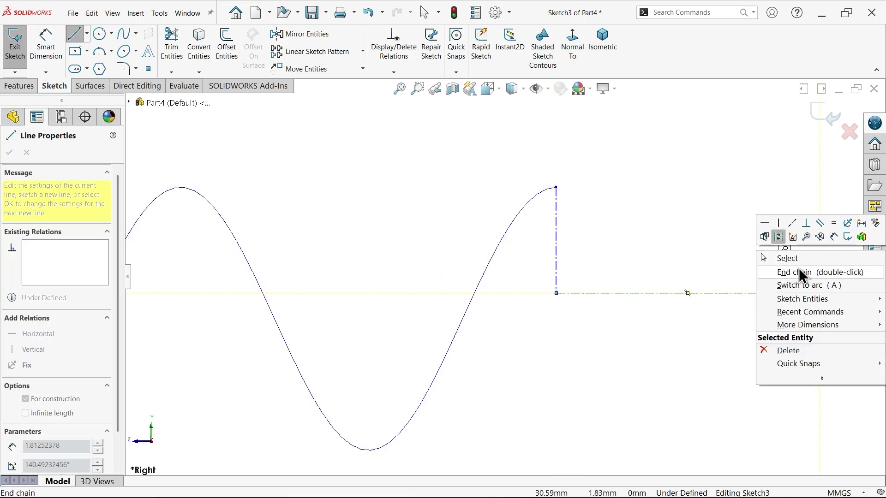
{"action": "left_click", "coordinate": [780, 257]}
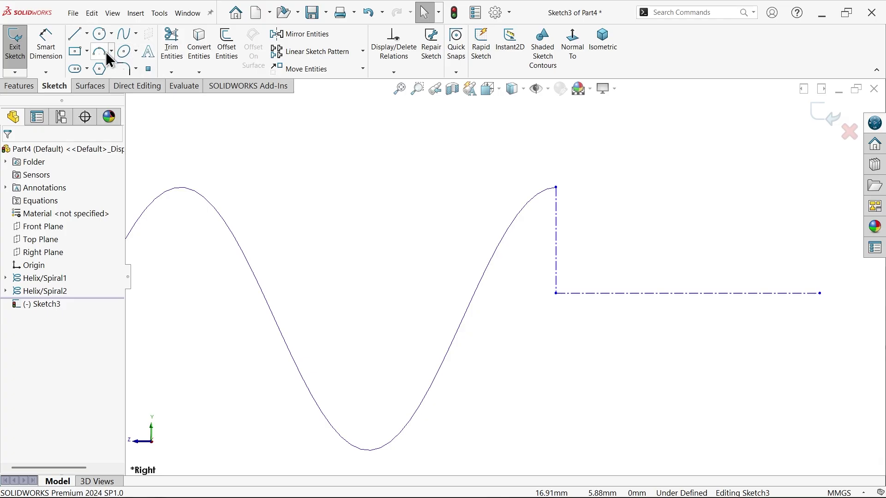
{"action": "left_click", "coordinate": [126, 34]}
{"action": "scroll", "coordinate": [720, 257], "scroll_direction": "up", "scroll_amount": 3}
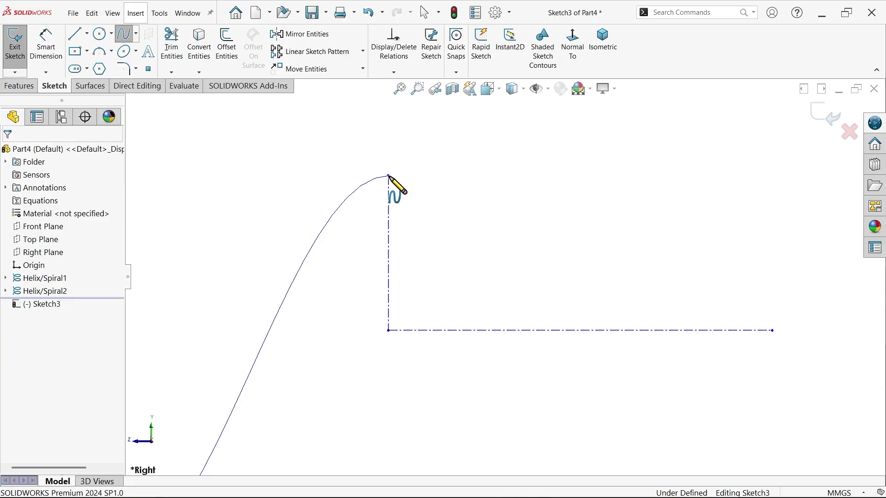
{"action": "key", "text": "Escape"}
- Dimension the horizontal centerline to 10 mm
{"action": "left_click", "coordinate": [45, 44]}
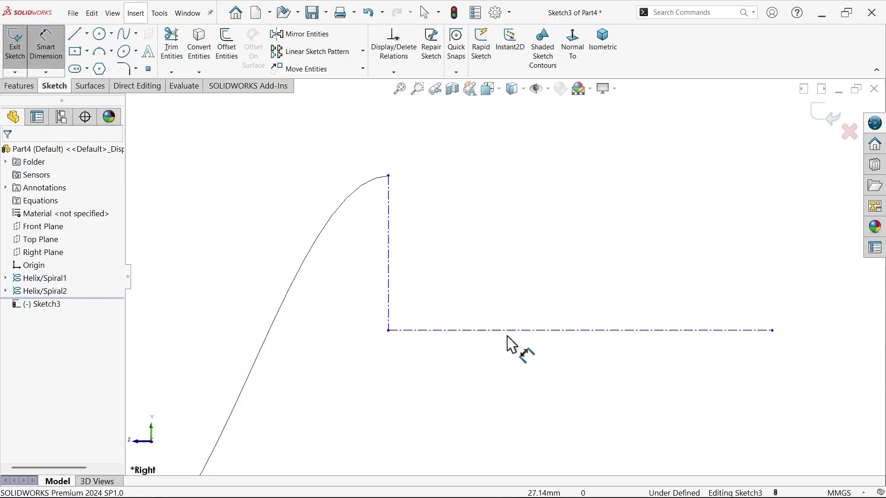
{"action": "left_click", "coordinate": [592, 331]}
{"action": "left_click", "coordinate": [580, 383]}
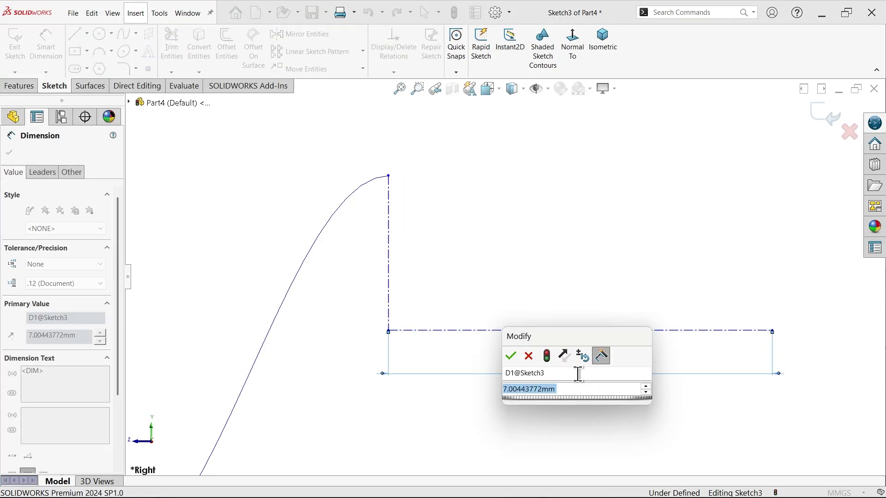
{"action": "type", "text": "70"}
{"action": "key", "text": "BackSpace"}
{"action": "key", "text": "BackSpace"}
{"action": "type", "text": "10"}
{"action": "left_click", "coordinate": [511, 356]}
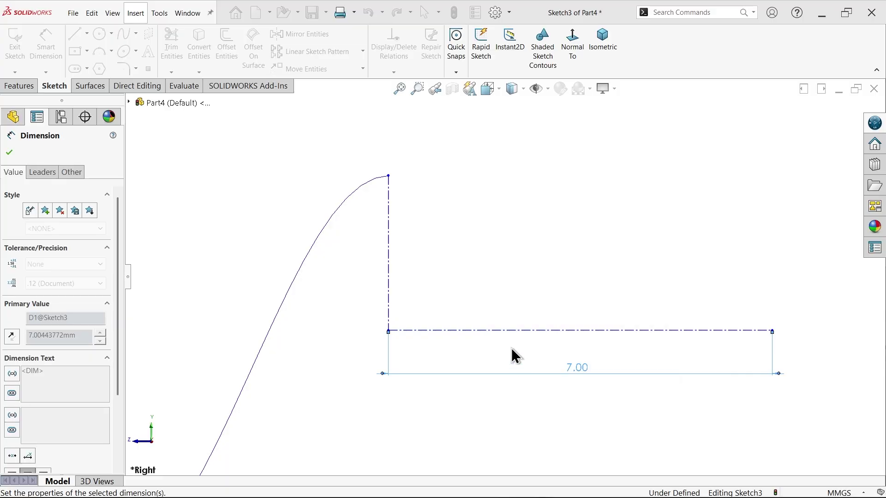
- Dimension the vertical centerline at the helix's end to 3.5 mm and finish dimensioning
{"action": "left_click", "coordinate": [388, 291]}
{"action": "left_click", "coordinate": [370, 285]}
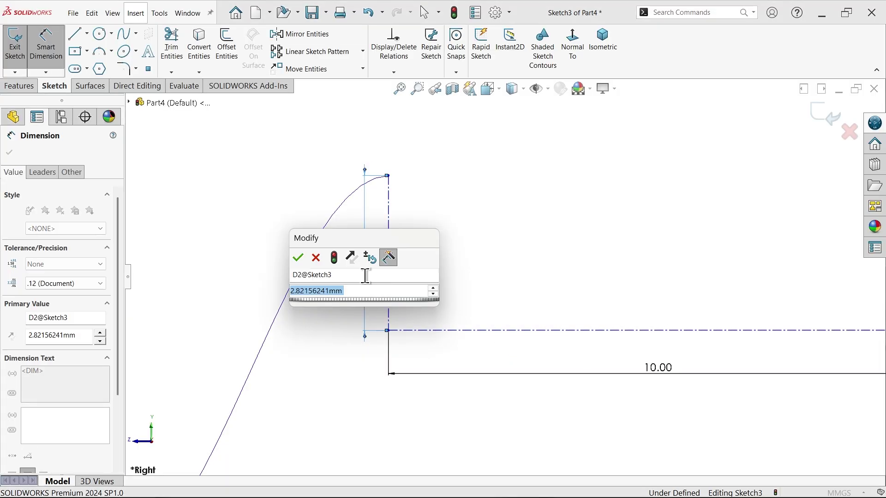
{"action": "type", "text": "3.5"}
{"action": "left_click", "coordinate": [299, 259]}
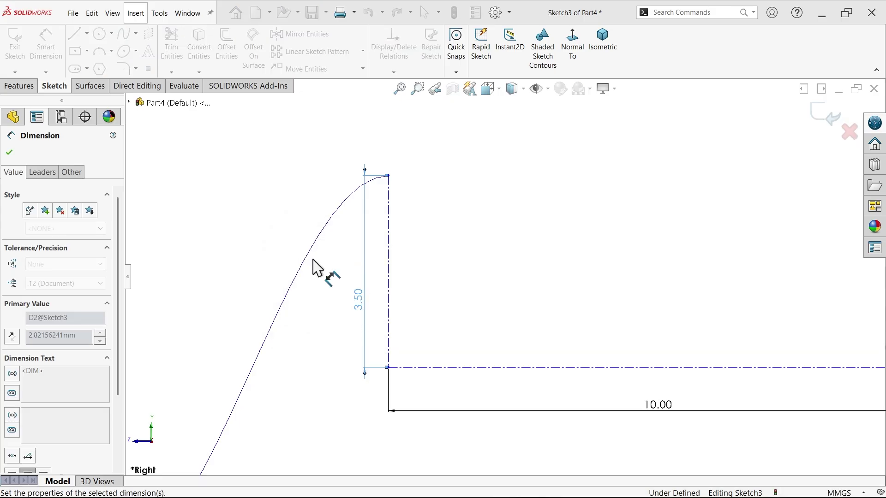
{"action": "left_click", "coordinate": [10, 152]}
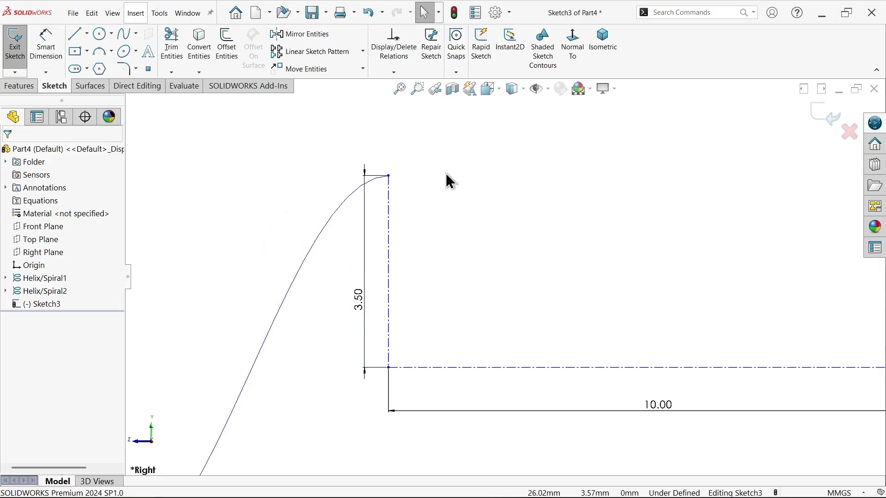
- Add a Pierce relation between the vertical centerline's upper endpoint and the helix curve
{"action": "left_click", "coordinate": [389, 176]}
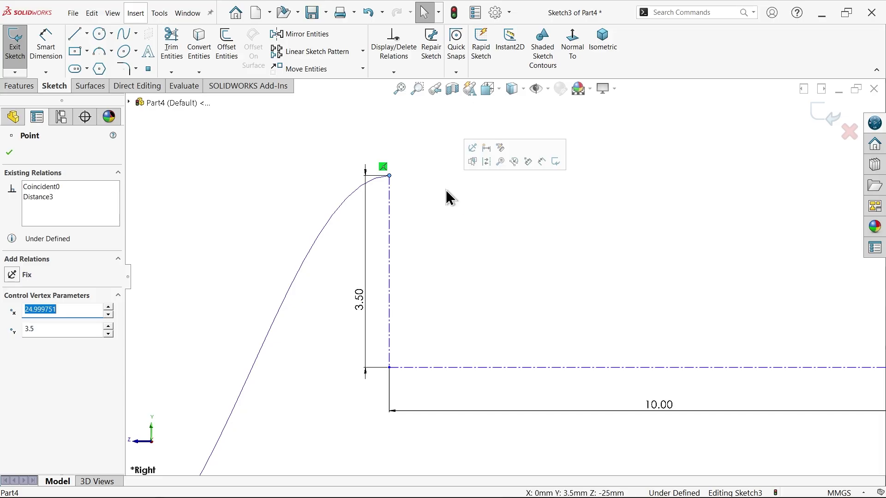
{"action": "scroll", "coordinate": [445, 207], "scroll_direction": "down", "scroll_amount": 5}
{"action": "left_click", "coordinate": [600, 74]}
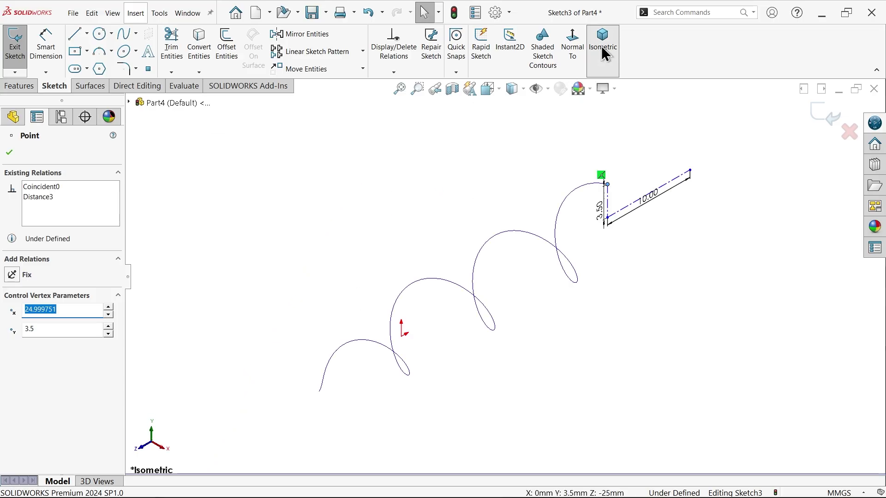
{"action": "scroll", "coordinate": [535, 210], "scroll_direction": "down", "scroll_amount": 5}
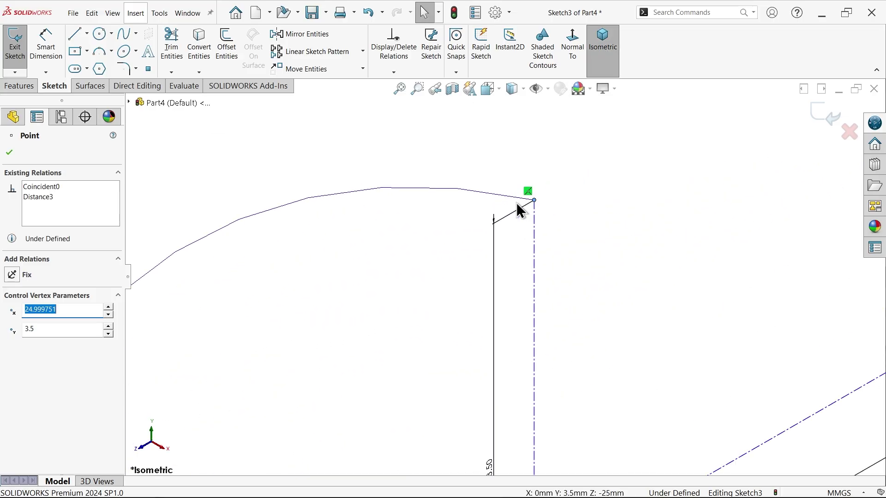
{"action": "left_click", "coordinate": [517, 199], "text": "ctrl"}
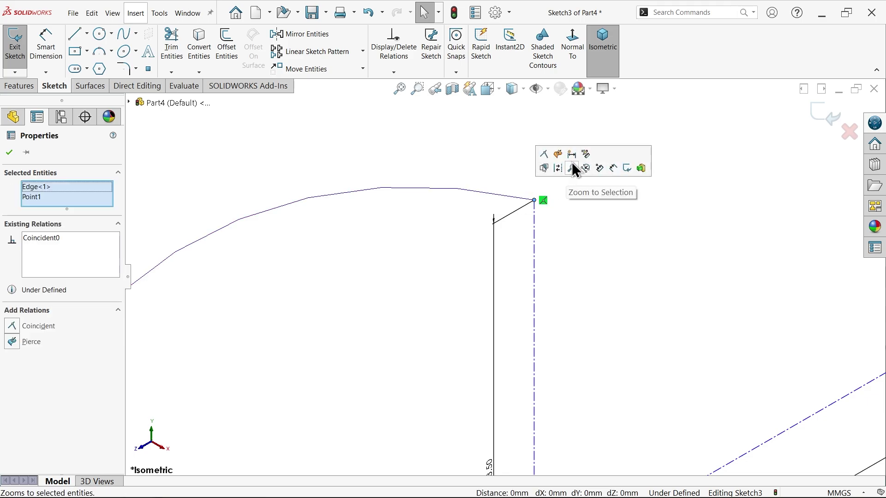
{"action": "left_click", "coordinate": [558, 154]}
{"action": "left_click", "coordinate": [557, 240]}
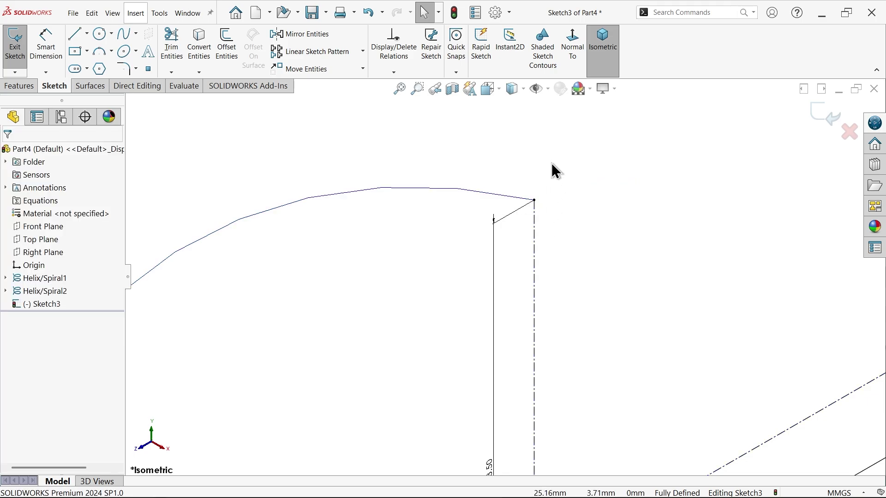
- Draw a spline from the helix's end through three intermediate points sloping down to the far end of the horizontal centerline
{"action": "left_click", "coordinate": [574, 60]}
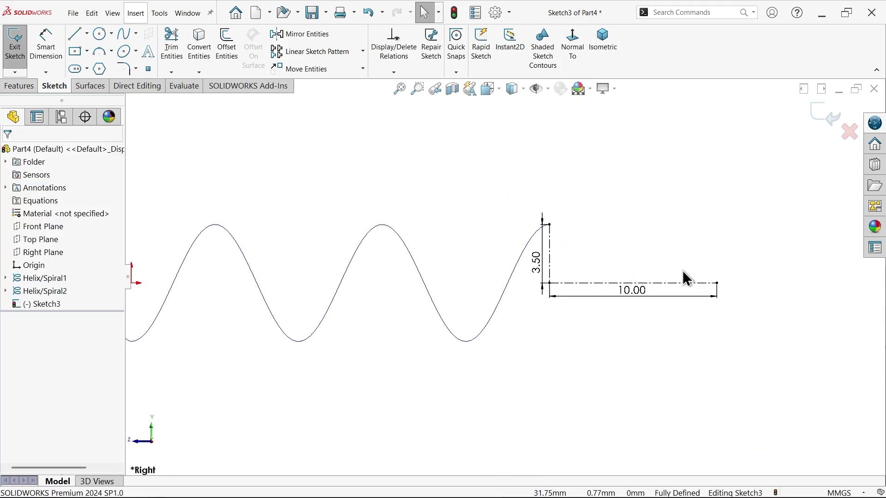
{"action": "scroll", "coordinate": [502, 245], "scroll_direction": "down", "scroll_amount": 5}
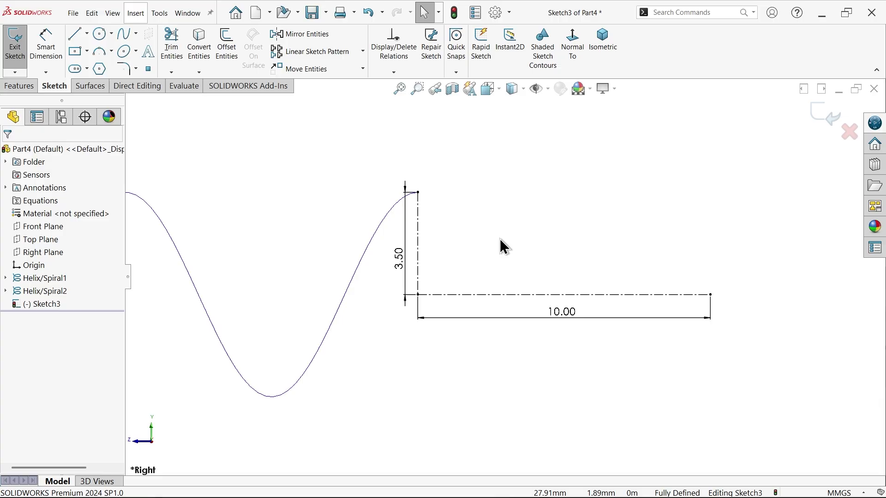
{"action": "left_click", "coordinate": [125, 35]}
{"action": "left_click", "coordinate": [389, 179]}
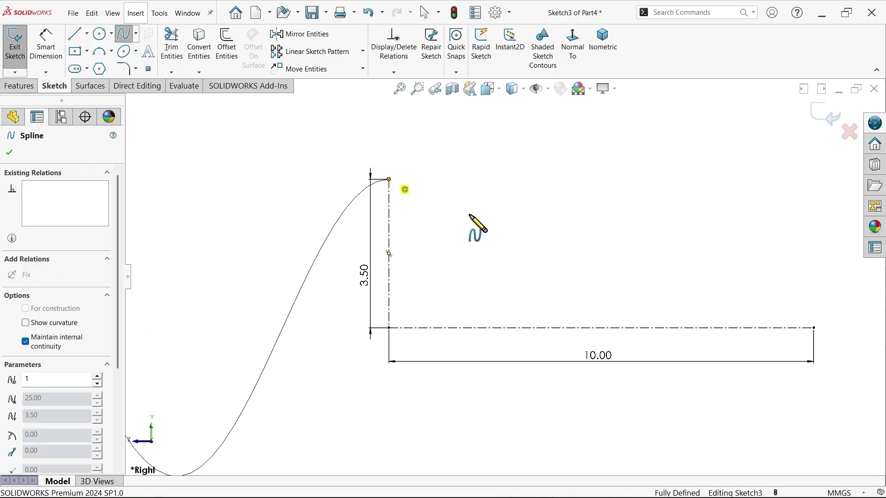
{"action": "left_click", "coordinate": [475, 221]}
{"action": "left_click", "coordinate": [601, 272]}
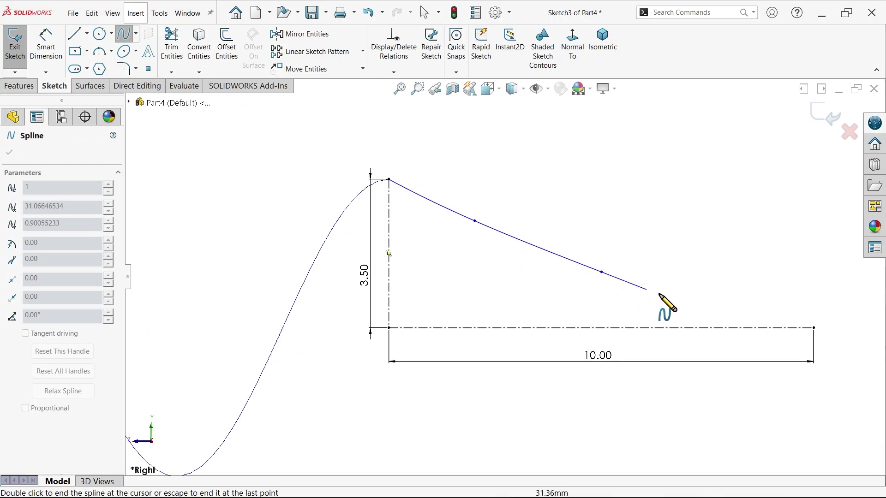
{"action": "left_click", "coordinate": [755, 316]}
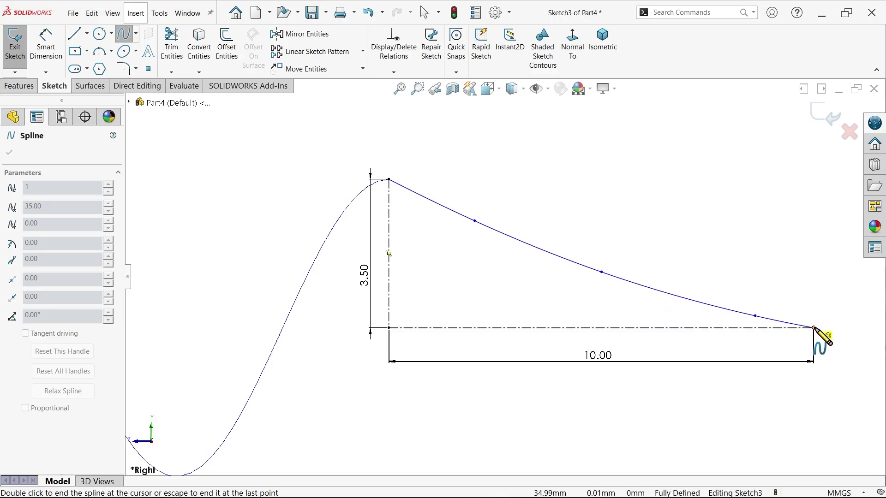
{"action": "left_click", "coordinate": [814, 328]}
{"action": "right_click", "coordinate": [826, 298]}
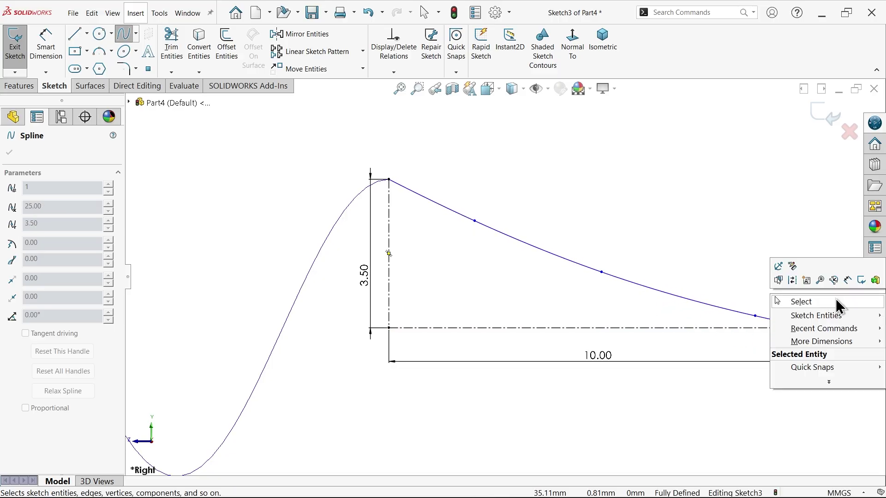
{"action": "left_click", "coordinate": [836, 299]}
- Dimension the first intermediate spline point 2.5 mm horizontally from the vertical centerline
{"action": "left_click", "coordinate": [46, 44]}
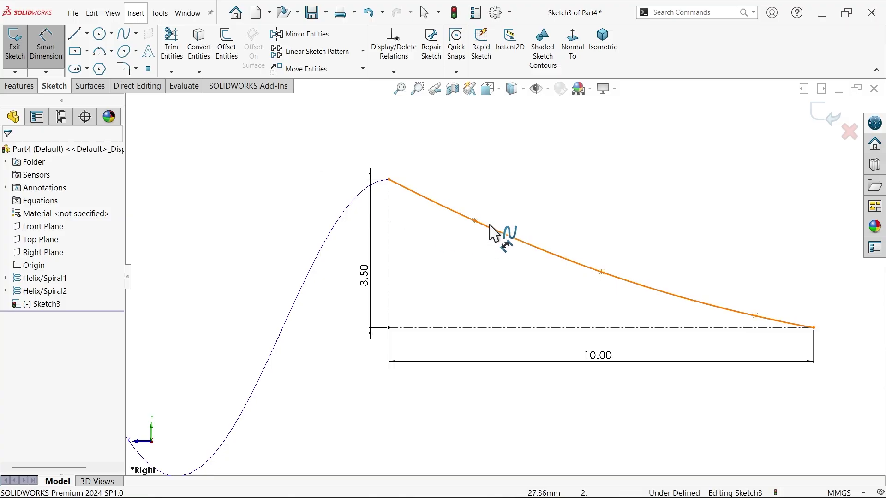
{"action": "left_click", "coordinate": [475, 221]}
{"action": "left_click", "coordinate": [389, 230]}
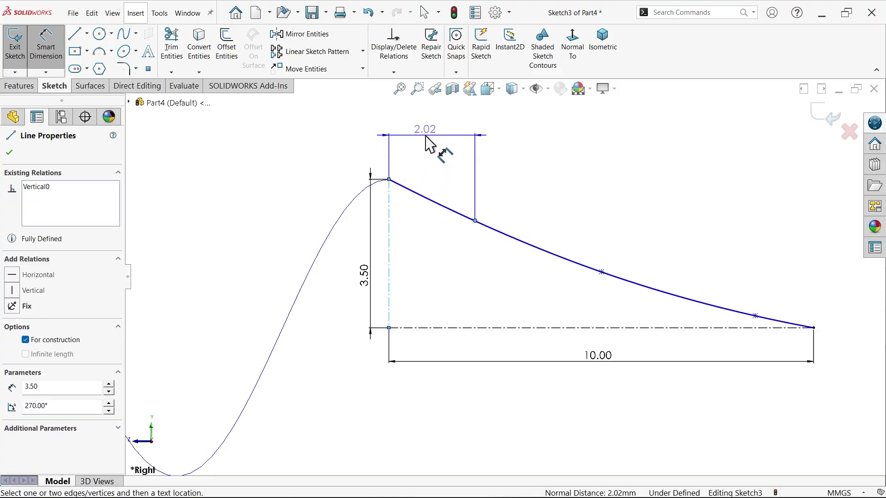
{"action": "left_click", "coordinate": [449, 154]}
{"action": "type", "text": "2.5"}
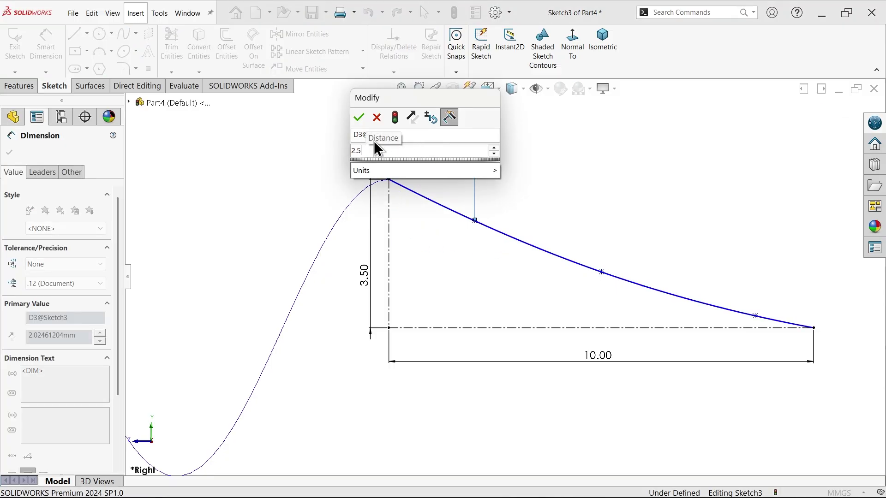
{"action": "left_click", "coordinate": [359, 117]}
- Dimension the middle spline point 5 mm horizontally from the vertical centerline
{"action": "left_click", "coordinate": [600, 274]}
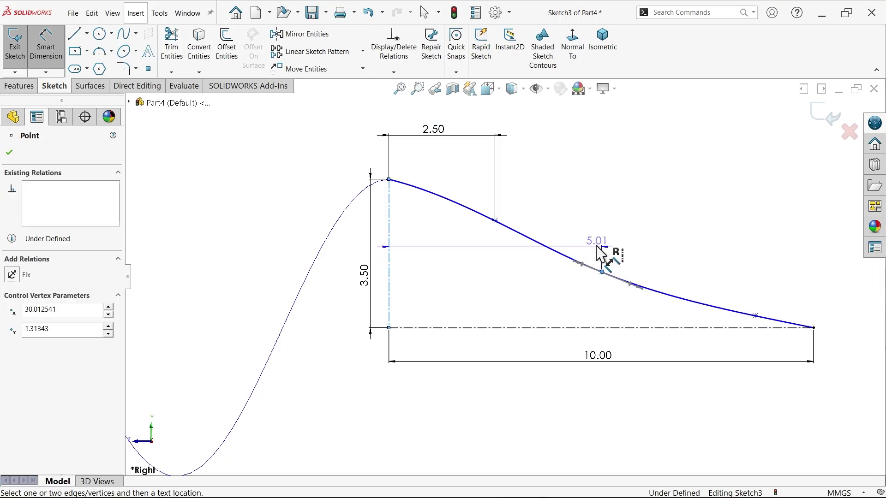
{"action": "scroll", "coordinate": [577, 194], "scroll_direction": "up", "scroll_amount": 2}
{"action": "left_click", "coordinate": [524, 154]}
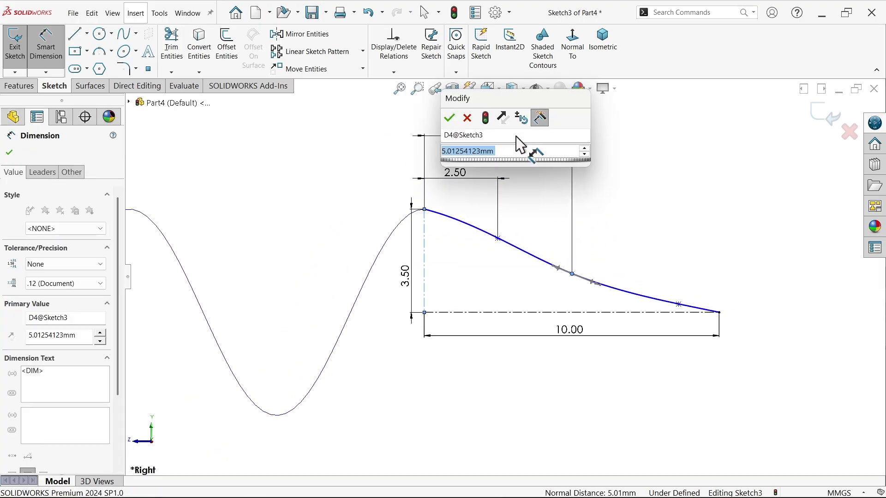
{"action": "type", "text": "5"}
{"action": "left_click", "coordinate": [450, 119]}
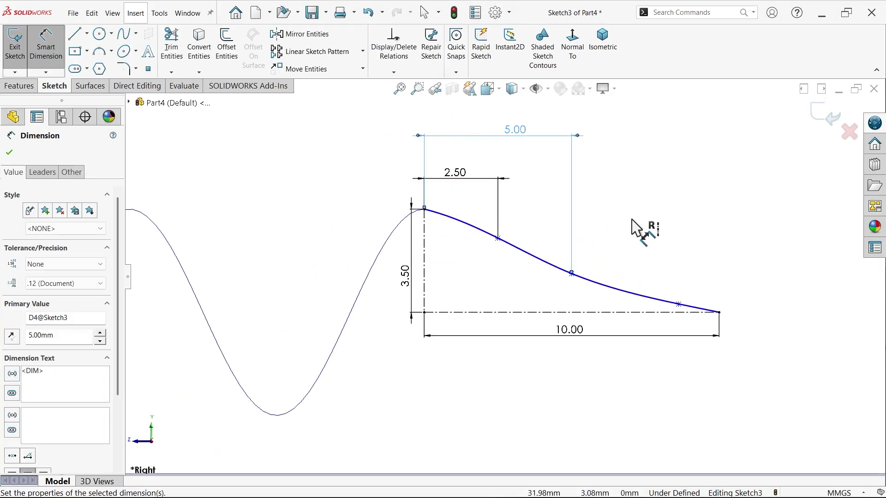
- Dimension the third intermediate spline point 7.5 mm horizontally from the vertical centerline
{"action": "left_click", "coordinate": [679, 305]}
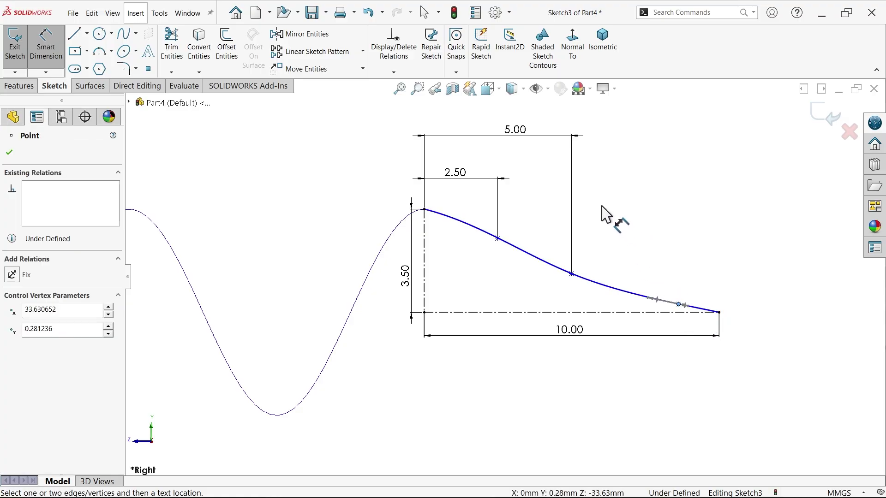
{"action": "left_click", "coordinate": [425, 268]}
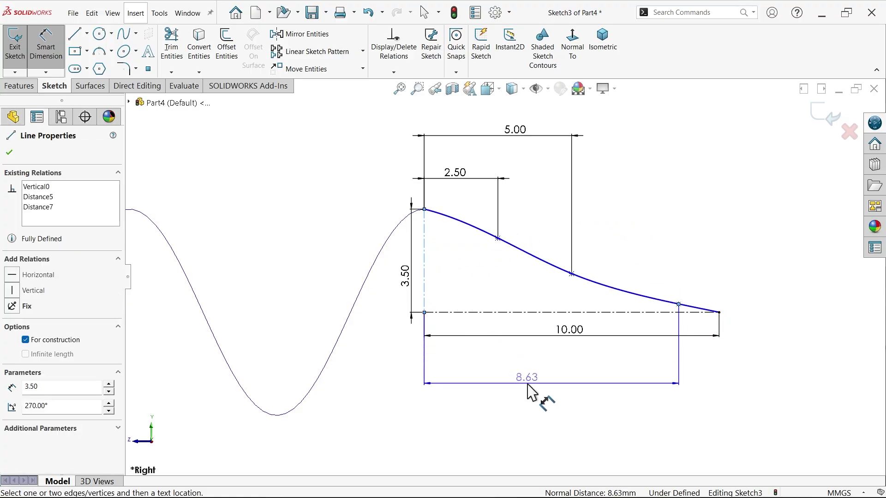
{"action": "left_click", "coordinate": [534, 376]}
{"action": "type", "text": "7.5"}
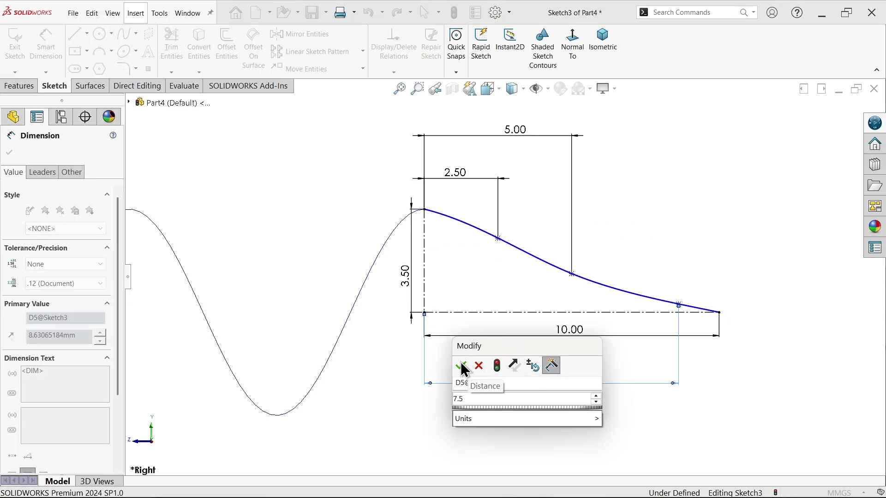
{"action": "left_click", "coordinate": [461, 367]}
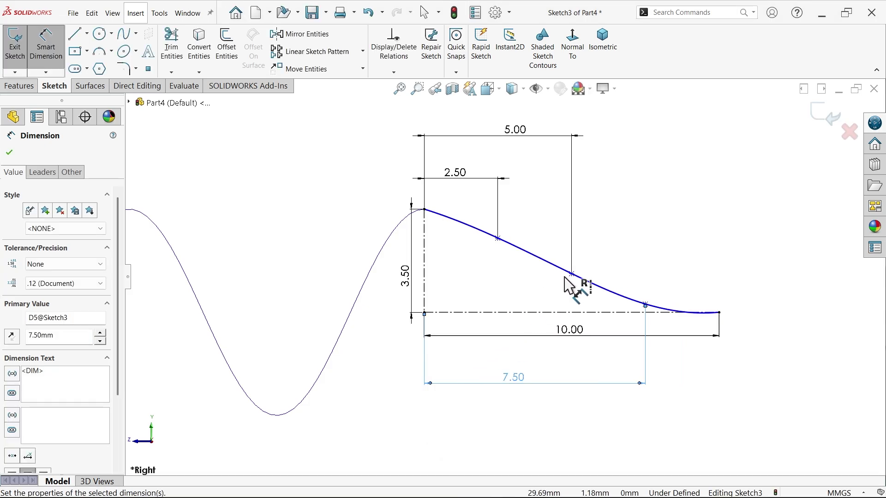
- Dimension the first intermediate spline point's height above the horizontal centerline to 2.4 mm
{"action": "scroll", "coordinate": [584, 257], "scroll_direction": "down", "scroll_amount": 3}
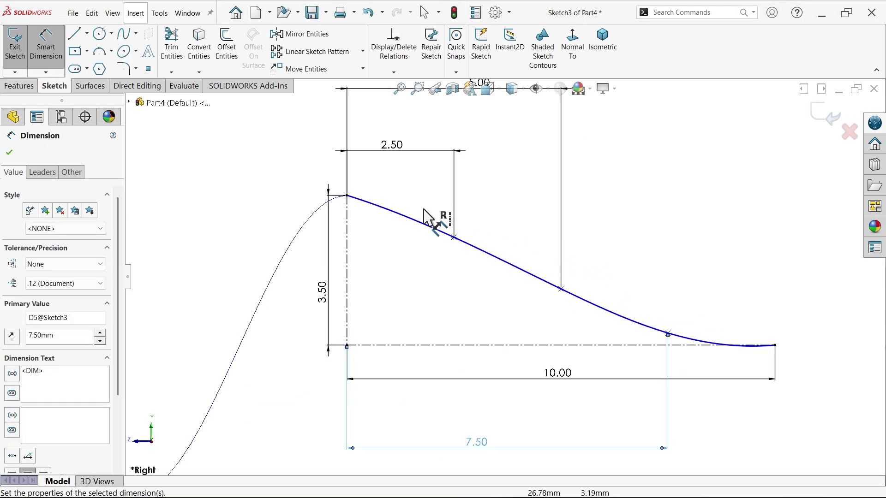
{"action": "left_click", "coordinate": [453, 238]}
{"action": "left_click", "coordinate": [459, 346]}
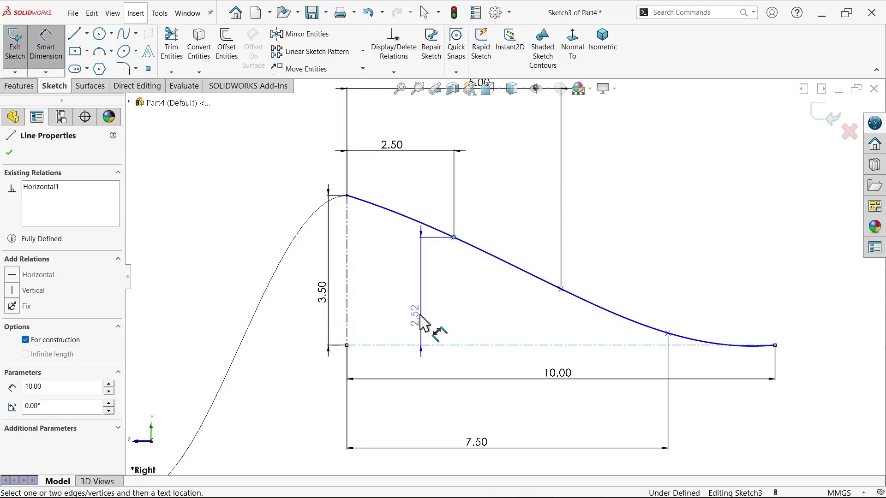
{"action": "left_click", "coordinate": [402, 298]}
{"action": "type", "text": "2.4"}
{"action": "key", "text": "Return"}
- Dimension the middle spline point's height above the horizontal centerline to 1 mm
{"action": "left_click", "coordinate": [561, 289]}
{"action": "left_click", "coordinate": [550, 346]}
{"action": "left_click", "coordinate": [509, 336]}
{"action": "type", "text": "1"}
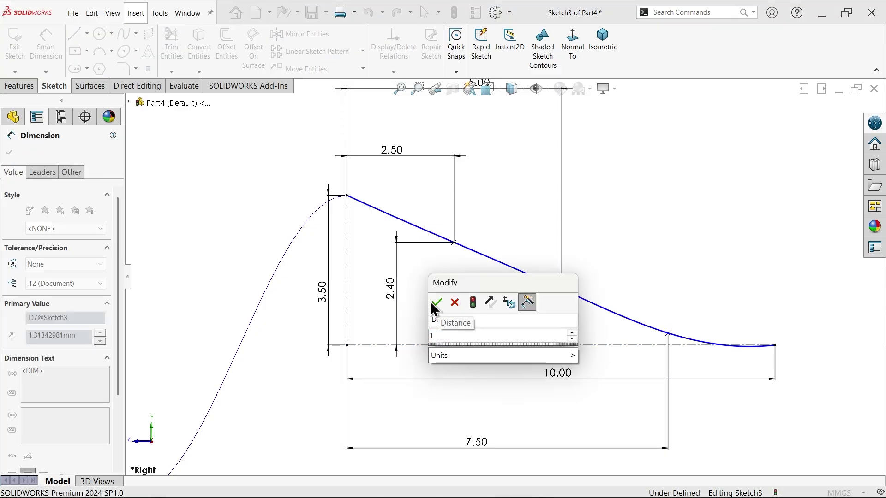
{"action": "left_click", "coordinate": [435, 308]}
- Dimension the third intermediate spline point's height above the horizontal centerline to 0.2 mm and finish dimensioning
{"action": "left_click", "coordinate": [668, 333]}
{"action": "left_click", "coordinate": [678, 345]}
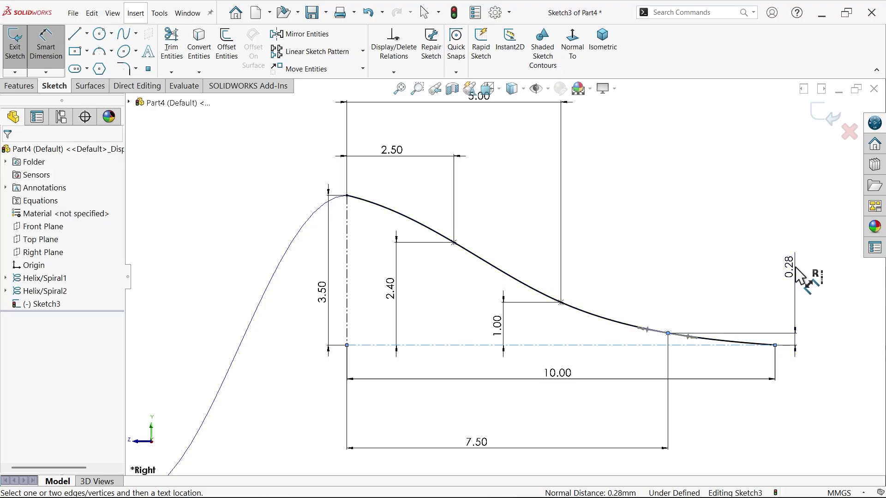
{"action": "left_click", "coordinate": [801, 276]}
{"action": "left_click", "coordinate": [730, 248]}
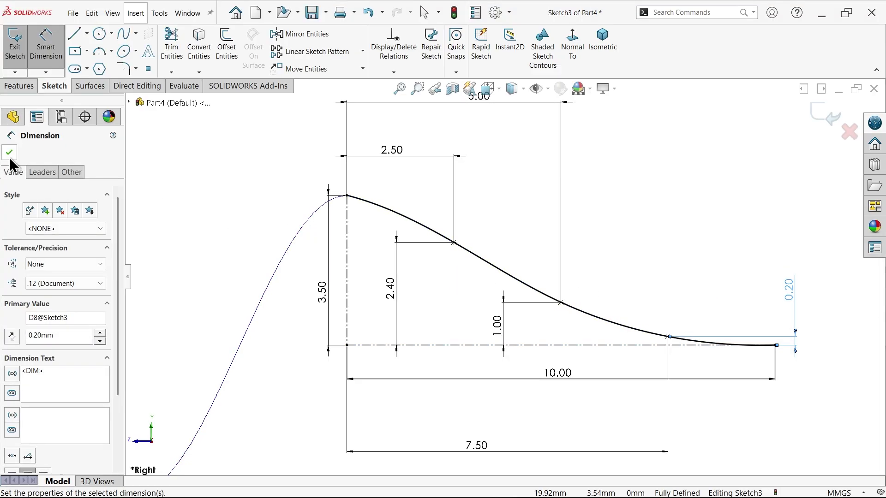
{"action": "left_click", "coordinate": [9, 156]}
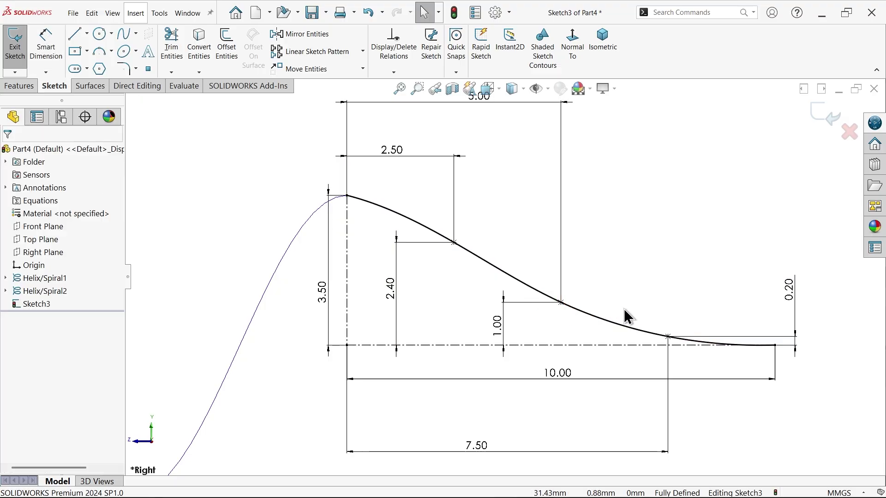
- Make the spline tangent to the horizontal centerline at its far end
{"action": "scroll", "coordinate": [702, 332], "scroll_direction": "down", "scroll_amount": 3}
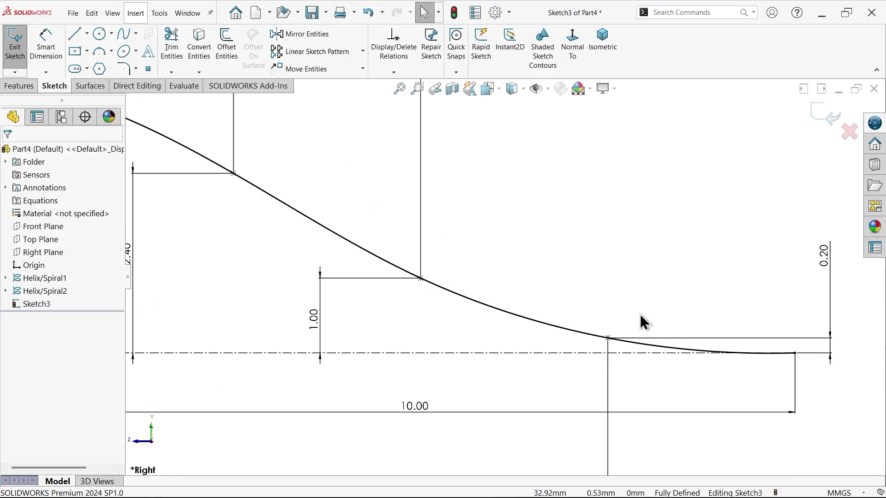
{"action": "scroll", "coordinate": [564, 300], "scroll_direction": "up", "scroll_amount": 3}
{"action": "scroll", "coordinate": [596, 291], "scroll_direction": "down", "scroll_amount": 3}
{"action": "scroll", "coordinate": [609, 318], "scroll_direction": "down", "scroll_amount": 2}
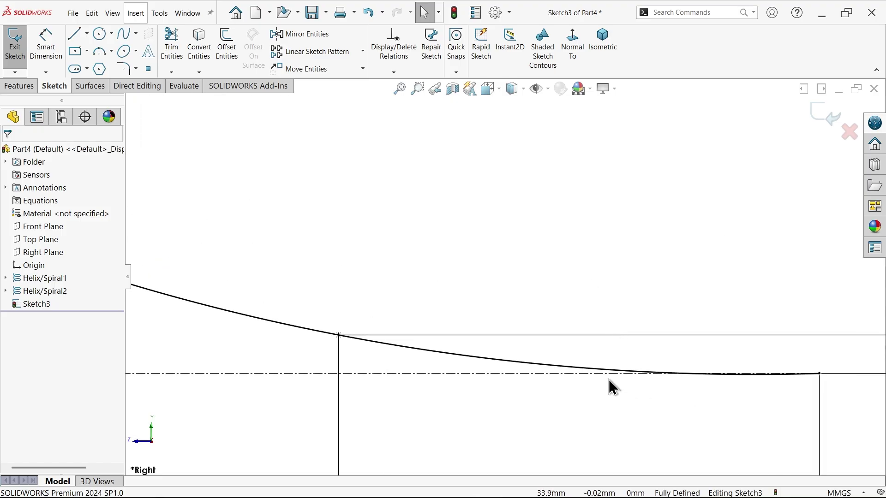
{"action": "scroll", "coordinate": [796, 370], "scroll_direction": "down", "scroll_amount": 3}
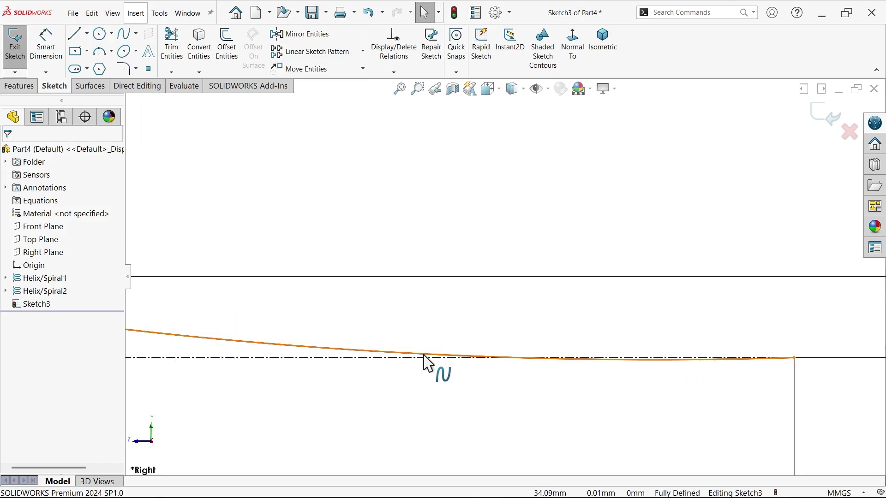
{"action": "left_click", "coordinate": [364, 352]}
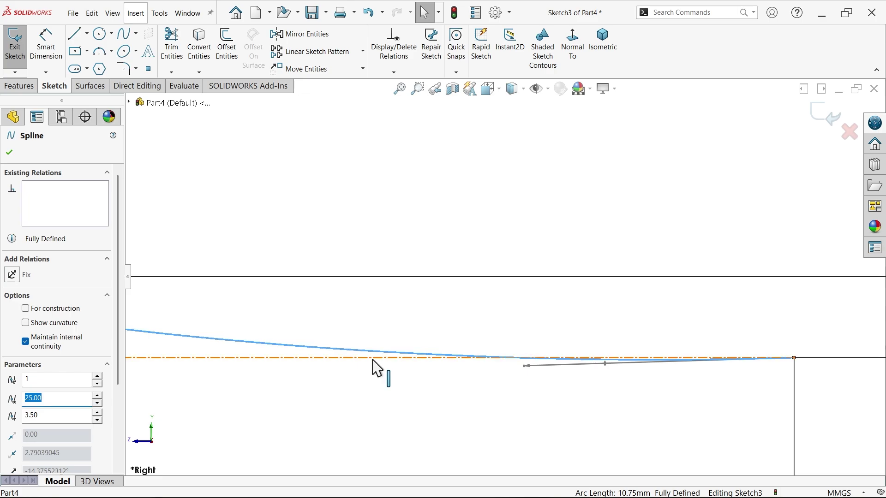
{"action": "left_click", "coordinate": [373, 359], "text": "ctrl"}
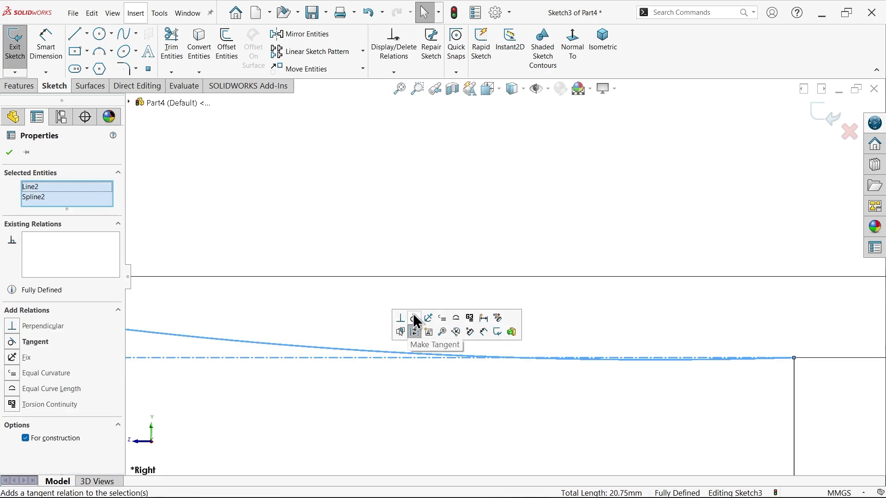
{"action": "left_click", "coordinate": [414, 315]}
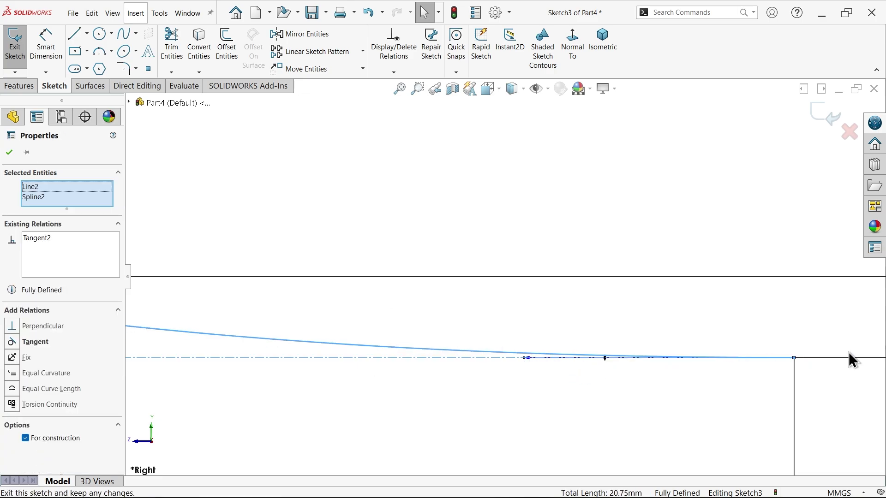
{"action": "scroll", "coordinate": [692, 319], "scroll_direction": "up", "scroll_amount": 5}
{"action": "left_click", "coordinate": [712, 270]}
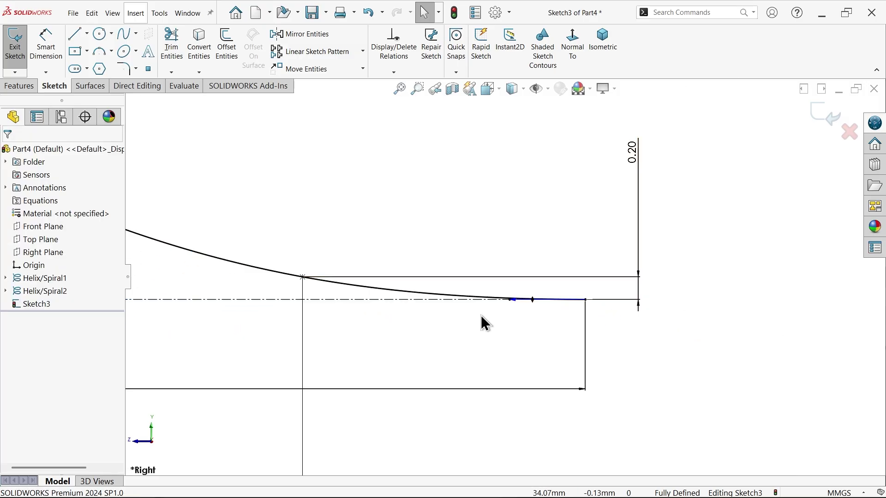
{"action": "scroll", "coordinate": [480, 320], "scroll_direction": "up", "scroll_amount": 3}
{"action": "scroll", "coordinate": [358, 223], "scroll_direction": "down", "scroll_amount": 2}
{"action": "scroll", "coordinate": [237, 188], "scroll_direction": "down", "scroll_amount": 3}
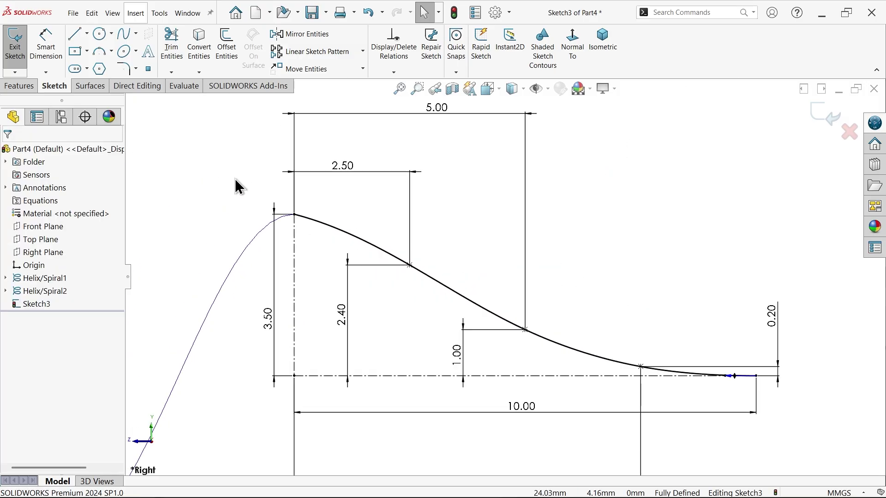
- Revolve the spline sketch 360° about its horizontal centerline as a surface
{"action": "left_click", "coordinate": [98, 96]}
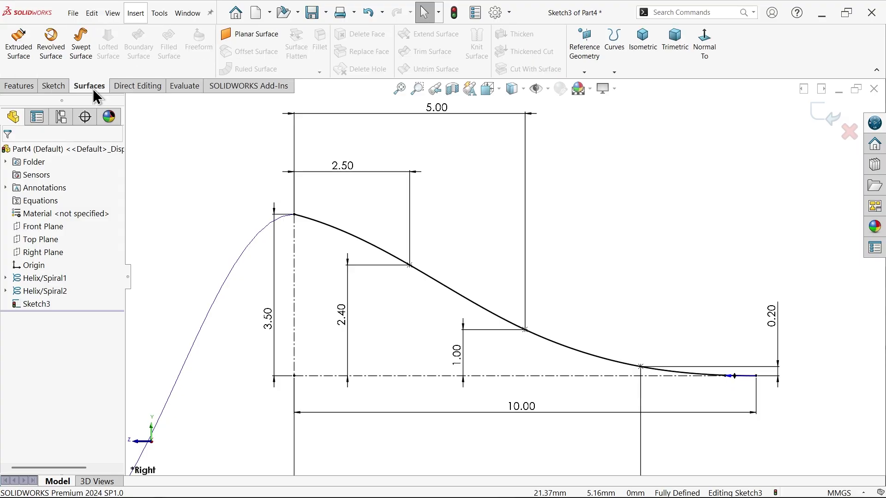
{"action": "left_click", "coordinate": [52, 55]}
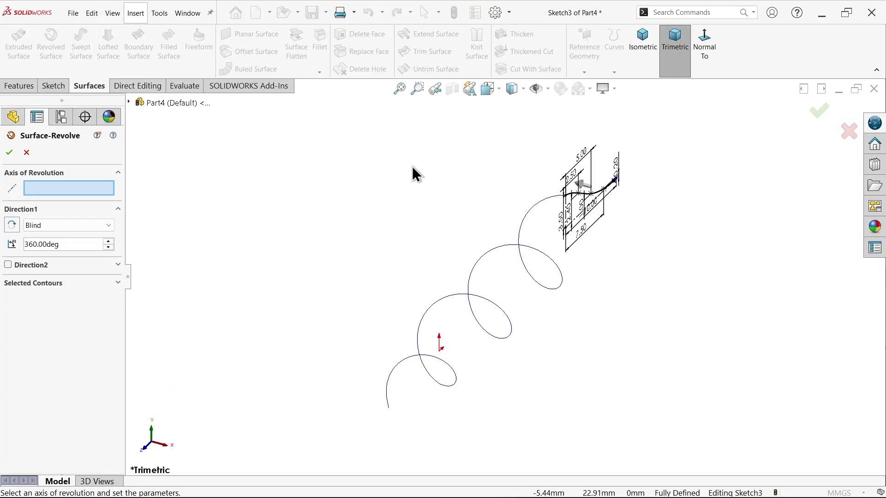
{"action": "scroll", "coordinate": [614, 197], "scroll_direction": "down", "scroll_amount": 3}
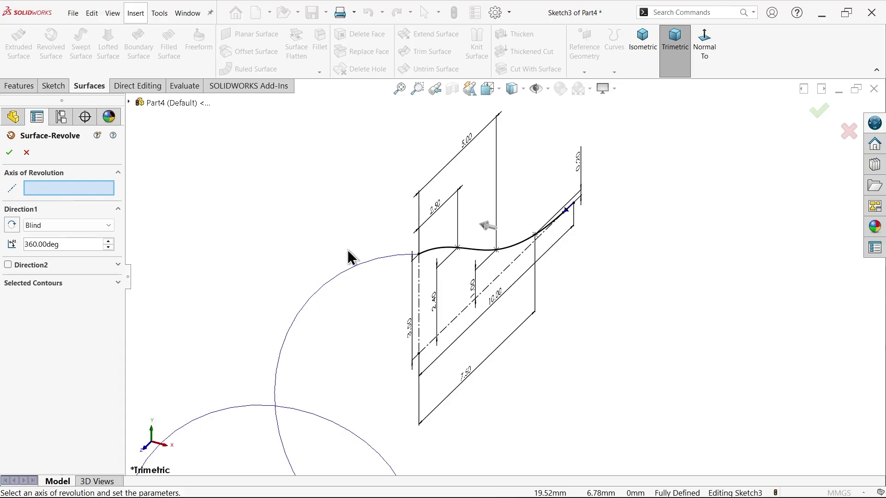
{"action": "left_click", "coordinate": [502, 270]}
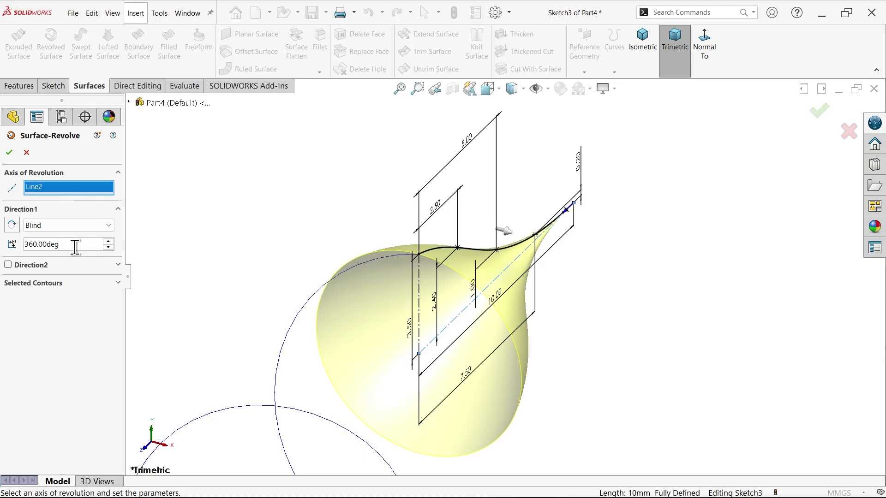
{"action": "left_click", "coordinate": [9, 154]}
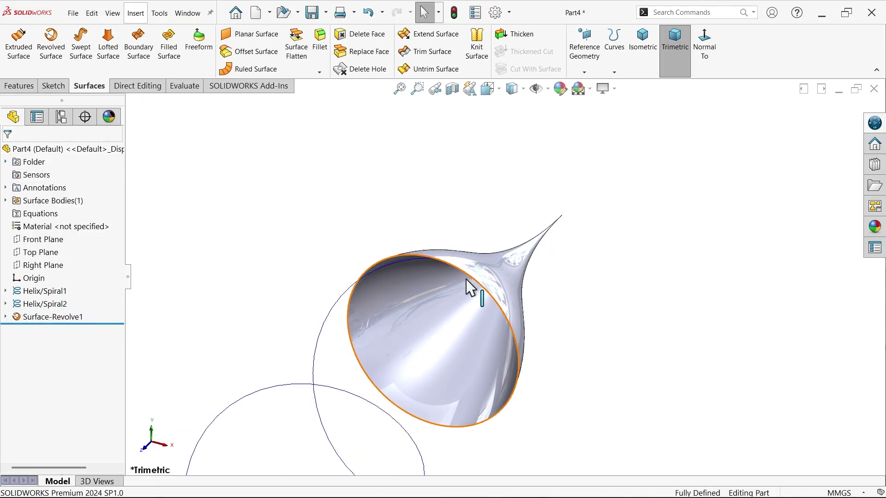
{"action": "middle_click_drag", "start_coordinate": [466, 287], "coordinate": [443, 292]}
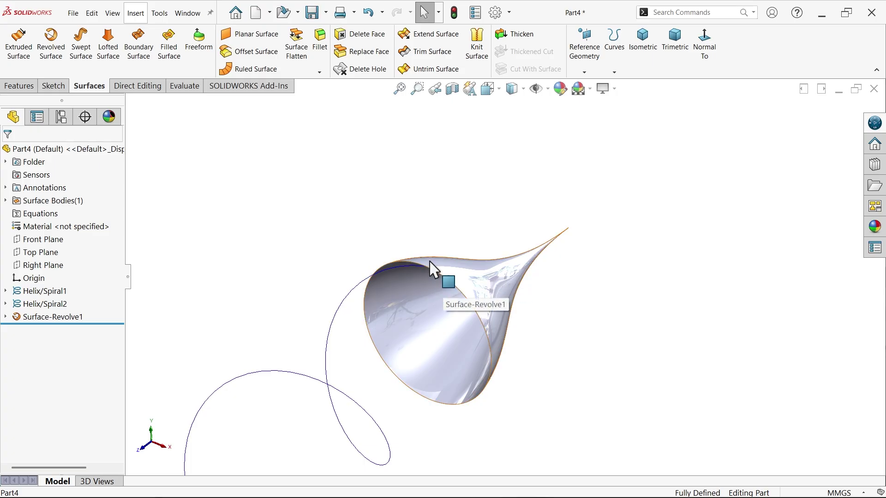
- Sketch a vertical line on the Right Plane from the helix end at the revolved surface's rim down to its axis
{"action": "left_click", "coordinate": [52, 264]}
{"action": "left_click", "coordinate": [60, 249]}
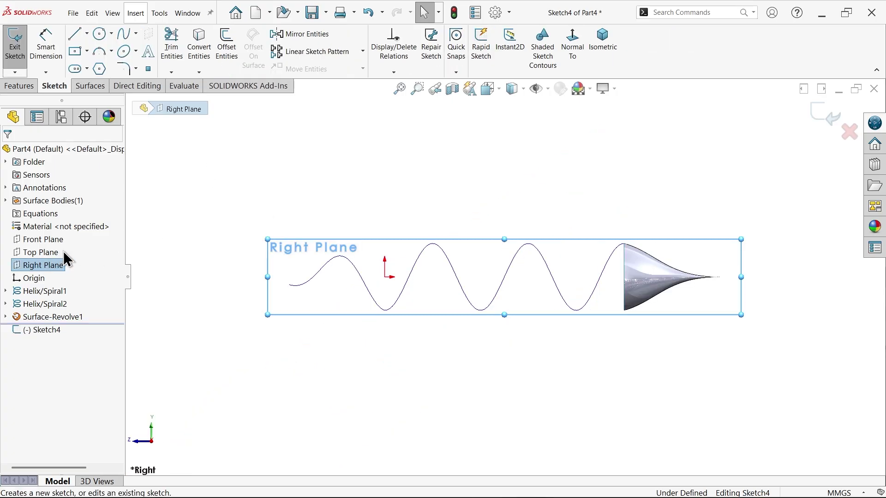
{"action": "left_click", "coordinate": [75, 33]}
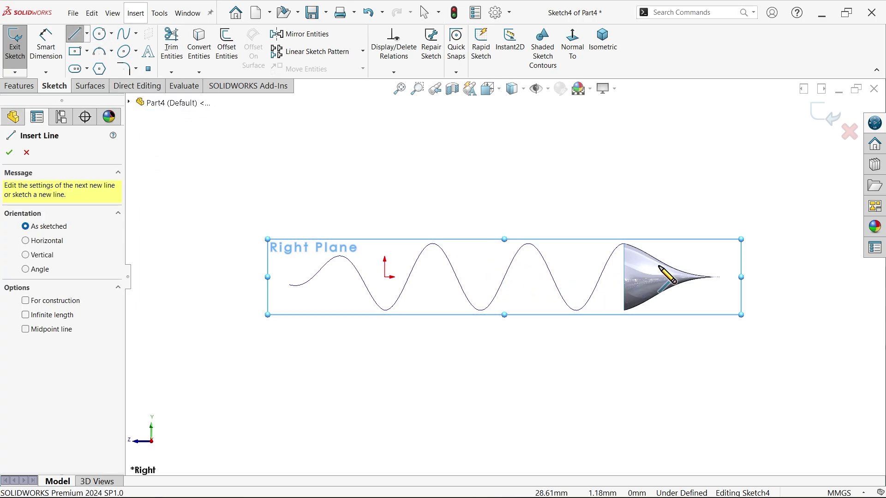
{"action": "scroll", "coordinate": [674, 270], "scroll_direction": "down", "scroll_amount": 5}
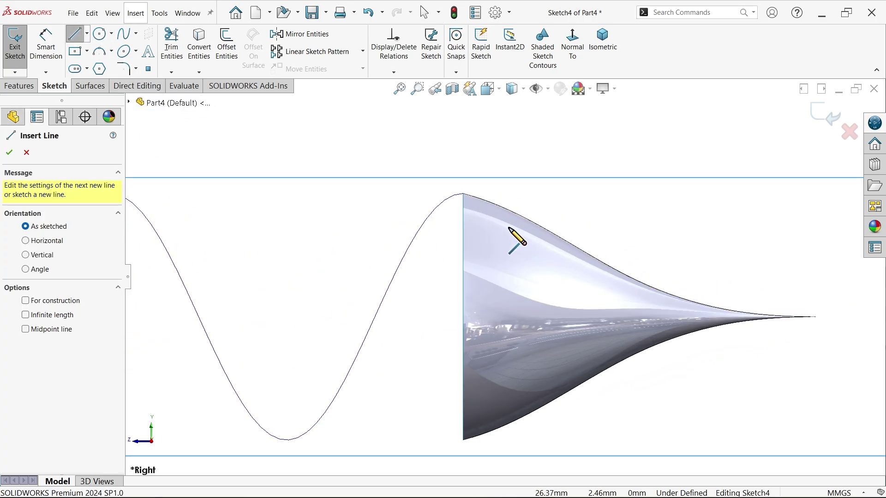
{"action": "left_click", "coordinate": [464, 194]}
{"action": "left_click", "coordinate": [463, 318]}
{"action": "right_click", "coordinate": [451, 317]}
{"action": "left_click", "coordinate": [457, 323]}
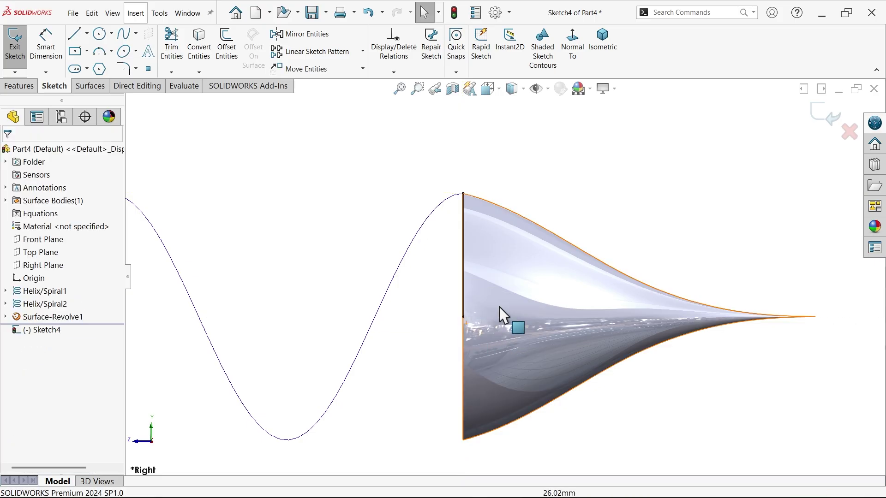
- Add the vertical line's length as a driven dimension and exit the sketch
{"action": "left_click", "coordinate": [46, 47]}
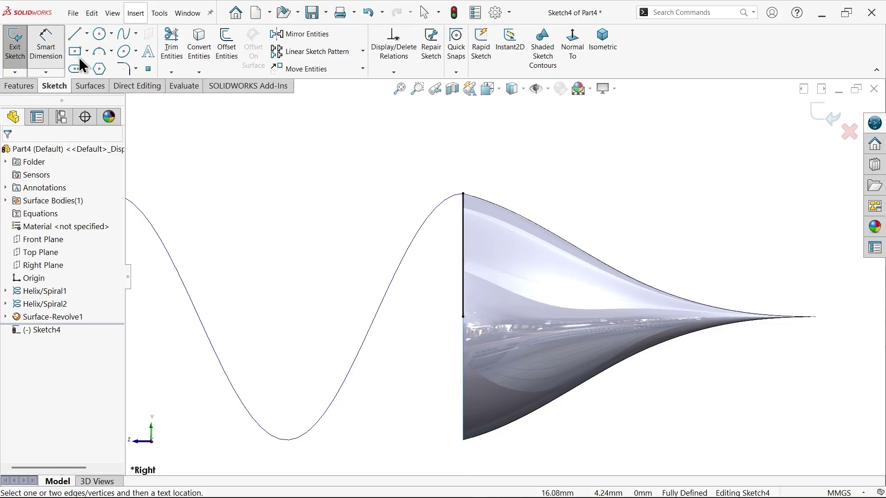
{"action": "left_click", "coordinate": [463, 249]}
{"action": "left_click", "coordinate": [441, 223]}
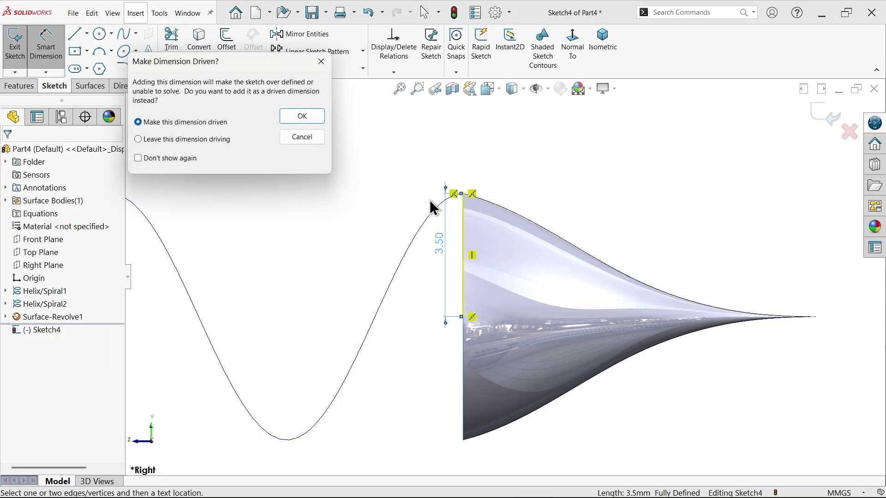
{"action": "left_click", "coordinate": [302, 117]}
{"action": "left_click", "coordinate": [824, 114]}
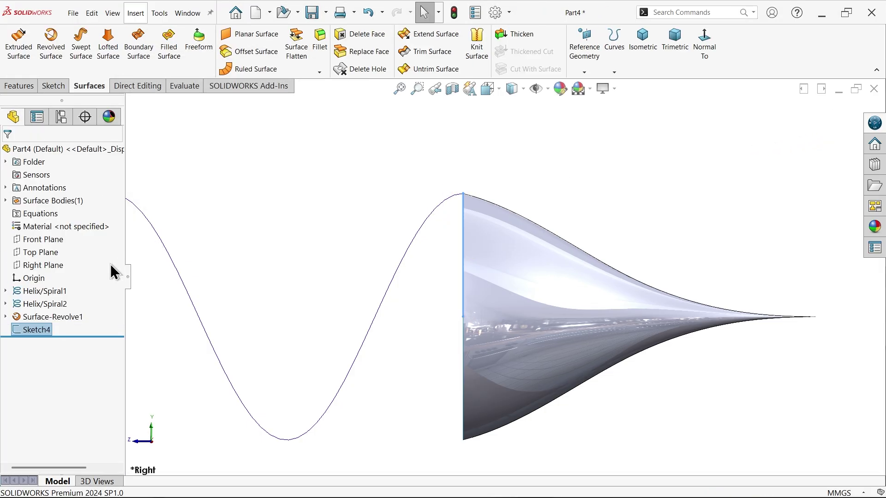
- Start a new sketch on the Right Plane and draw a horizontal line about 10.1 mm long from the vertical line's lower end past the surface tip
{"action": "left_click", "coordinate": [42, 266]}
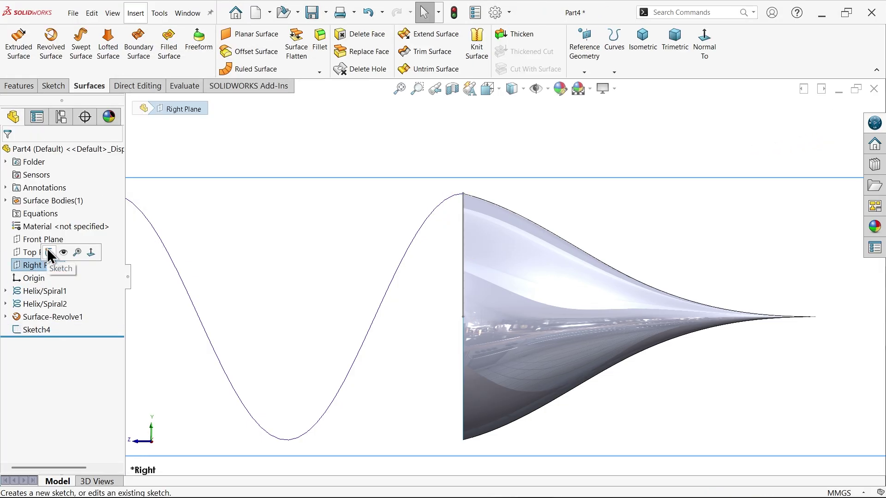
{"action": "left_click", "coordinate": [49, 253]}
{"action": "scroll", "coordinate": [722, 283], "scroll_direction": "down", "scroll_amount": 4}
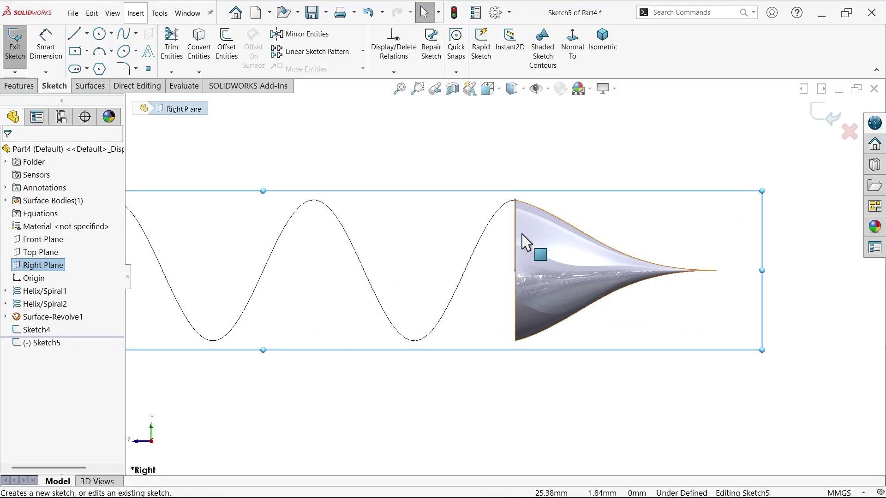
{"action": "scroll", "coordinate": [560, 260], "scroll_direction": "down", "scroll_amount": 1}
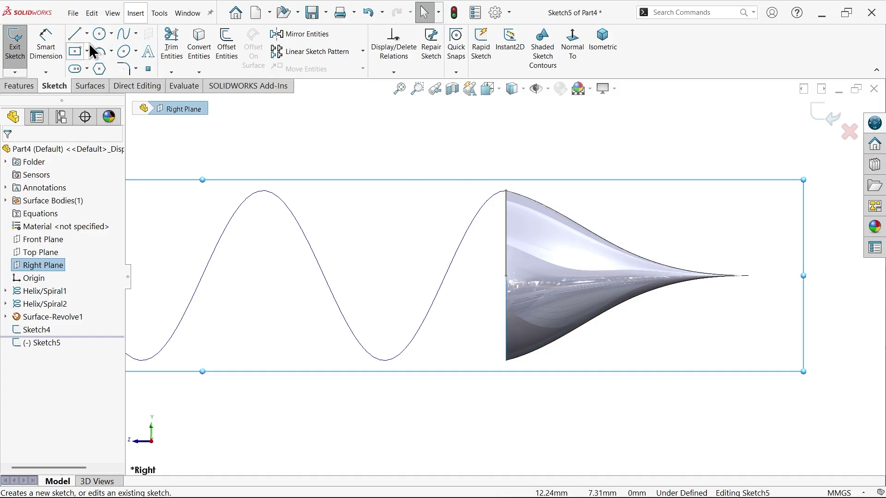
{"action": "left_click", "coordinate": [15, 332]}
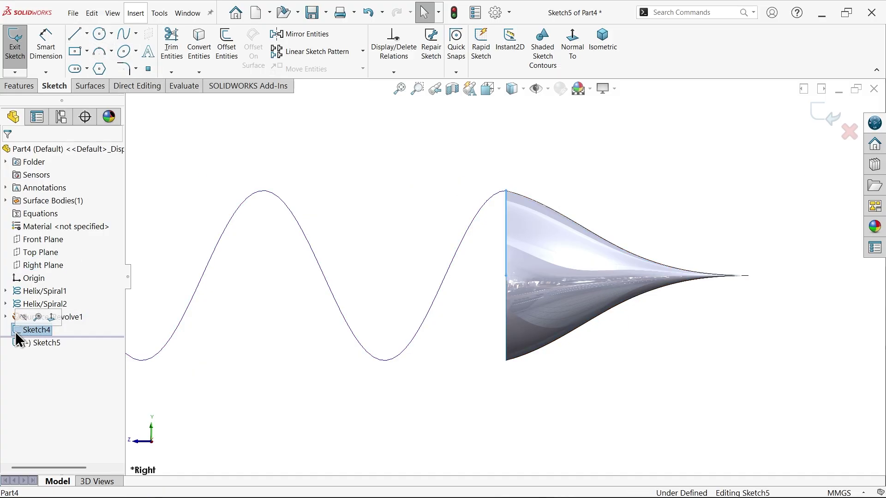
{"action": "left_click", "coordinate": [75, 33]}
{"action": "scroll", "coordinate": [514, 300], "scroll_direction": "down", "scroll_amount": 3}
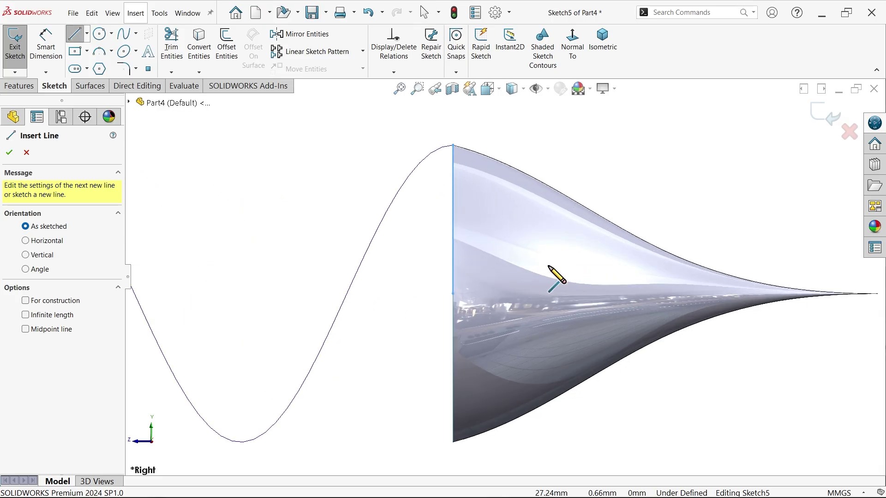
{"action": "left_click", "coordinate": [454, 294]}
{"action": "scroll", "coordinate": [531, 300], "scroll_direction": "up", "scroll_amount": 2}
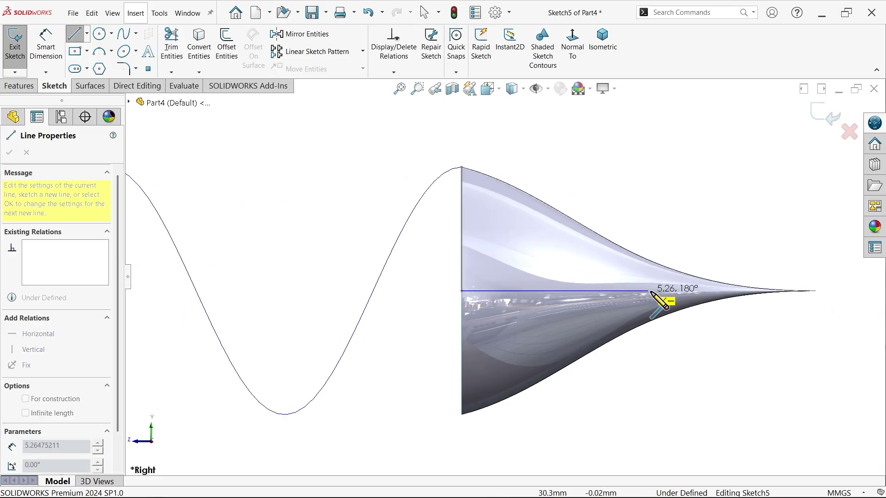
{"action": "left_click", "coordinate": [818, 291]}
{"action": "right_click", "coordinate": [769, 251]}
{"action": "left_click", "coordinate": [769, 251]}
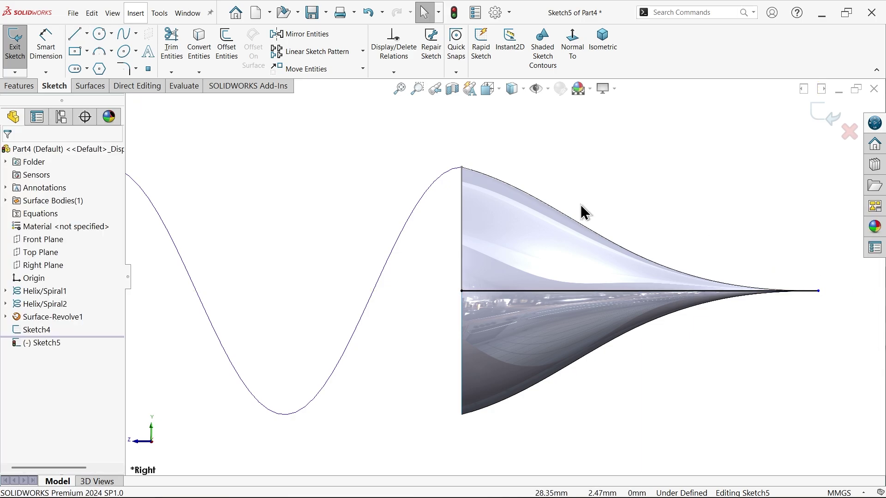
- Dimension the horizontal line's length to 10 mm and exit the sketch
{"action": "left_click", "coordinate": [46, 50]}
{"action": "left_click", "coordinate": [622, 293]}
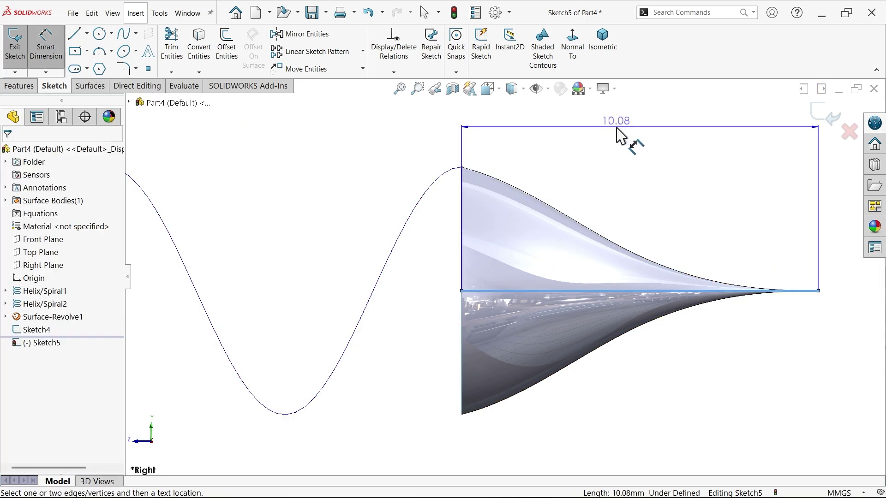
{"action": "left_click", "coordinate": [621, 134]}
{"action": "type", "text": "10"}
{"action": "left_click", "coordinate": [554, 111]}
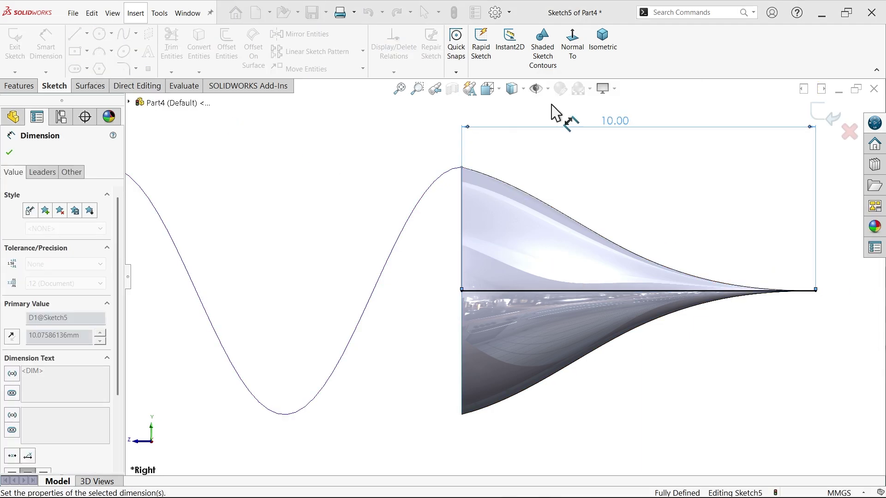
{"action": "key", "text": "Escape"}
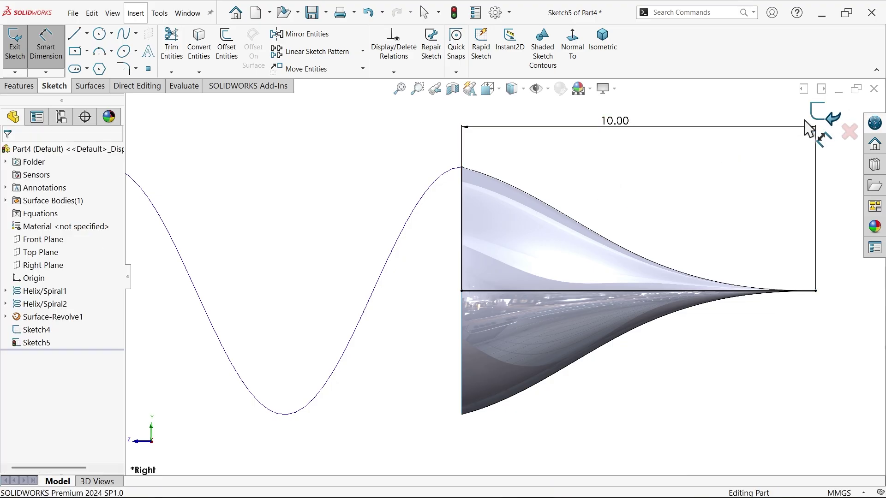
{"action": "left_click", "coordinate": [813, 115]}
- Start a swept surface using the vertical line as the profile and the horizontal line as the path
{"action": "left_click", "coordinate": [646, 46]}
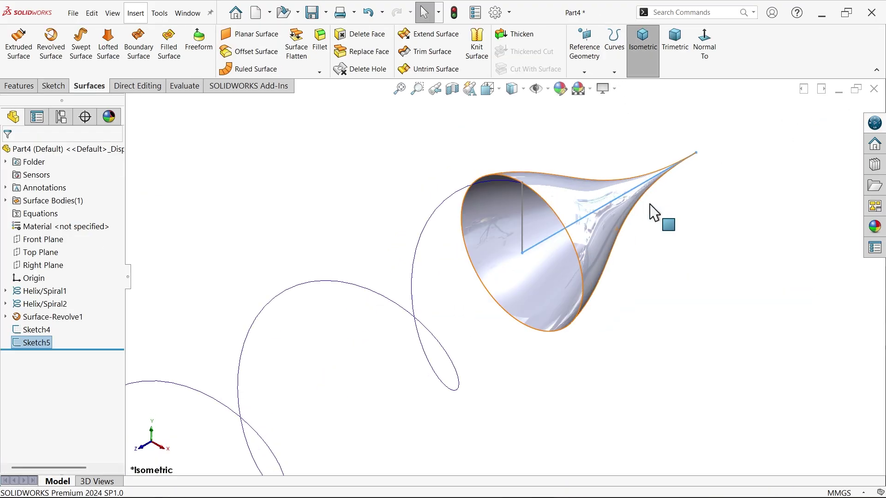
{"action": "scroll", "coordinate": [655, 214], "scroll_direction": "down", "scroll_amount": 3}
{"action": "left_click", "coordinate": [285, 159]}
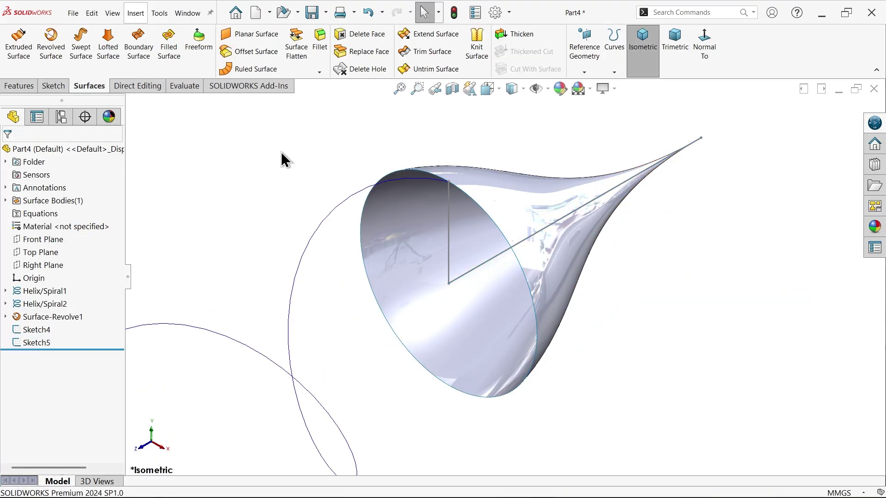
{"action": "left_click", "coordinate": [83, 61]}
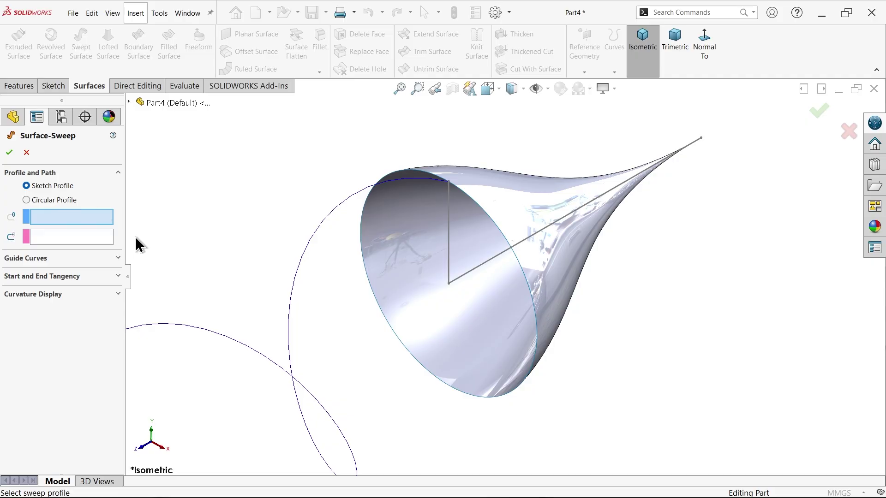
{"action": "left_click", "coordinate": [450, 249]}
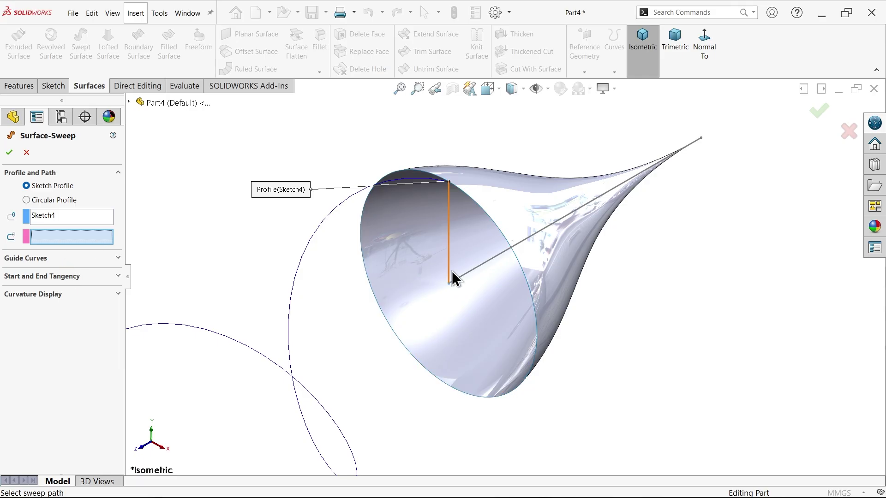
{"action": "left_click", "coordinate": [492, 260]}
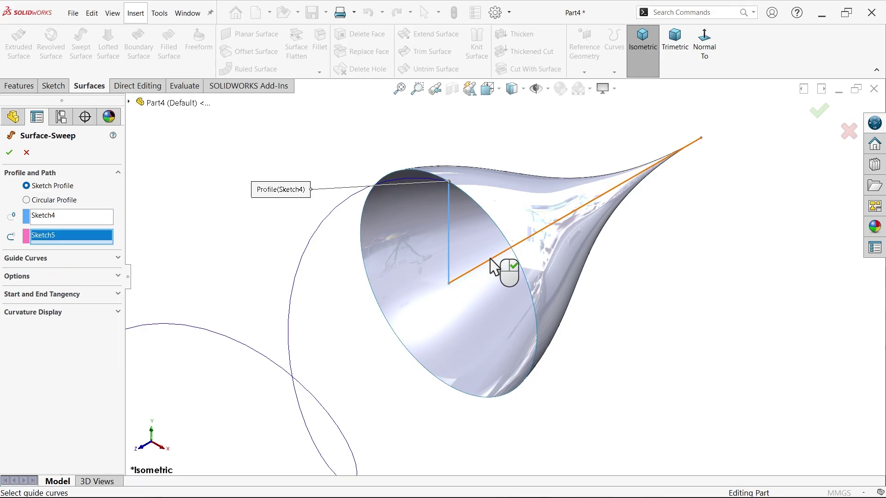
- Set the sweep's profile twist to Specify Twist Value, controlled in revolutions, with a value of 0.5
{"action": "left_click", "coordinate": [32, 277]}
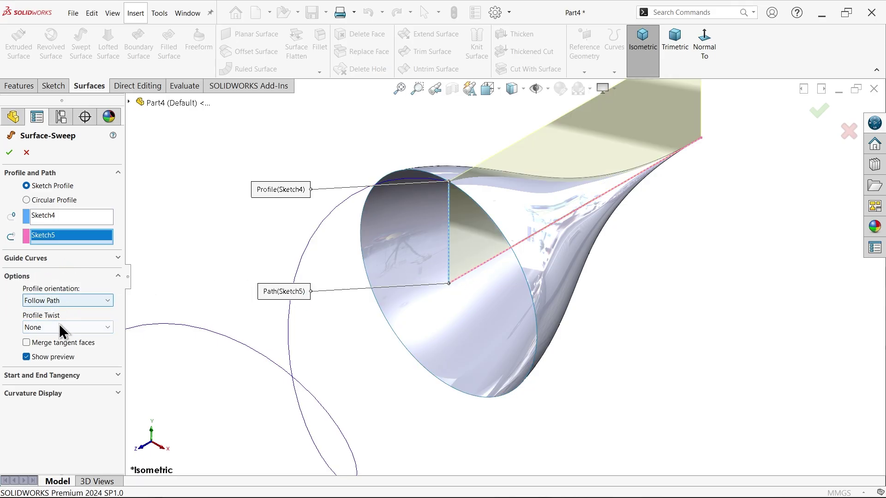
{"action": "left_click", "coordinate": [45, 331]}
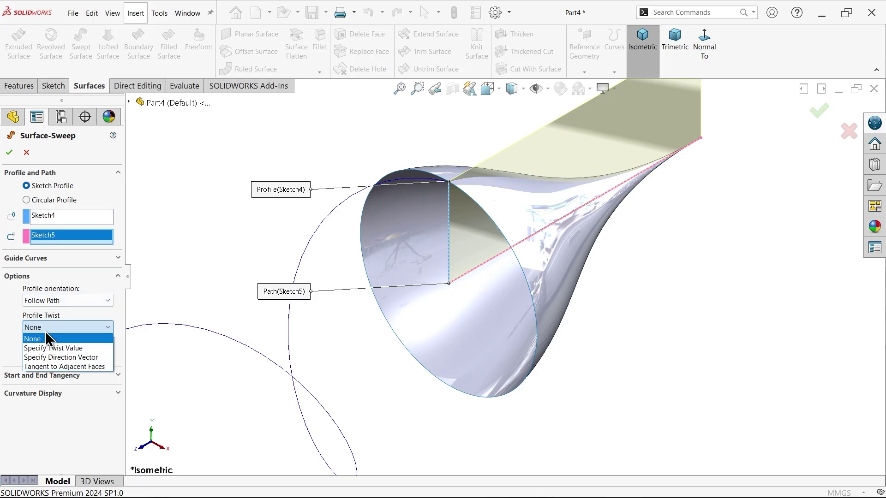
{"action": "left_click", "coordinate": [73, 350]}
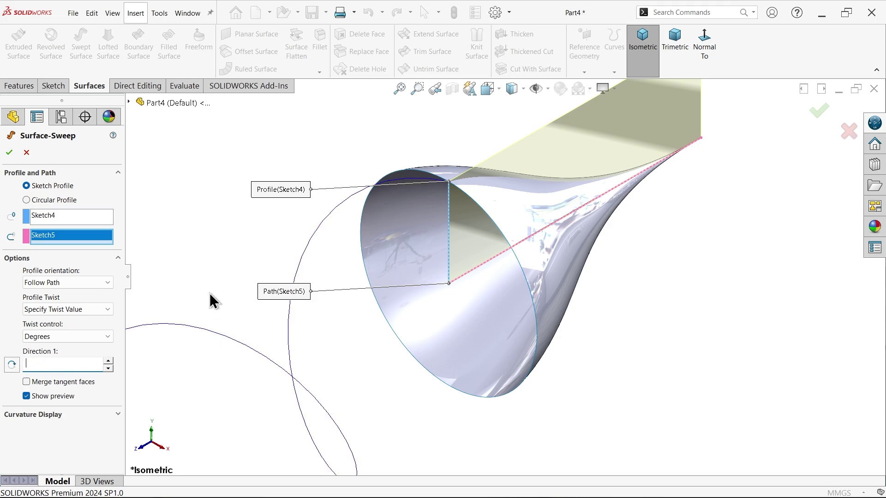
{"action": "key", "text": "Return"}
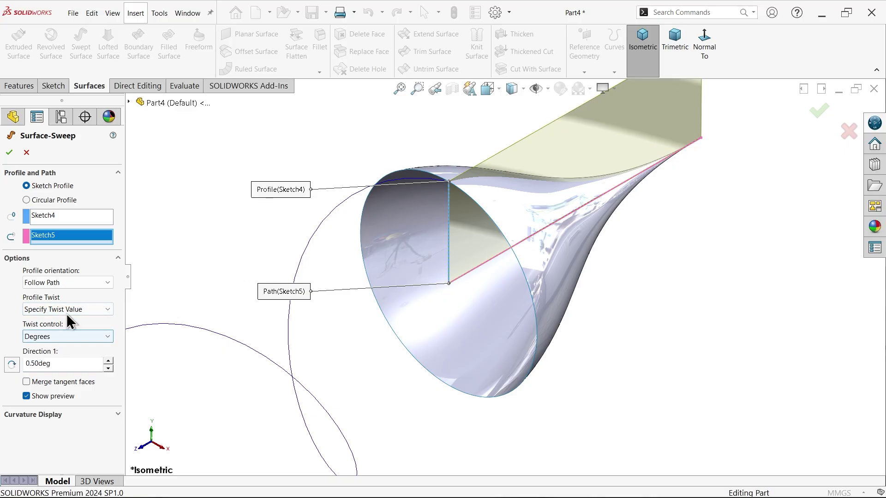
{"action": "left_click", "coordinate": [68, 338]}
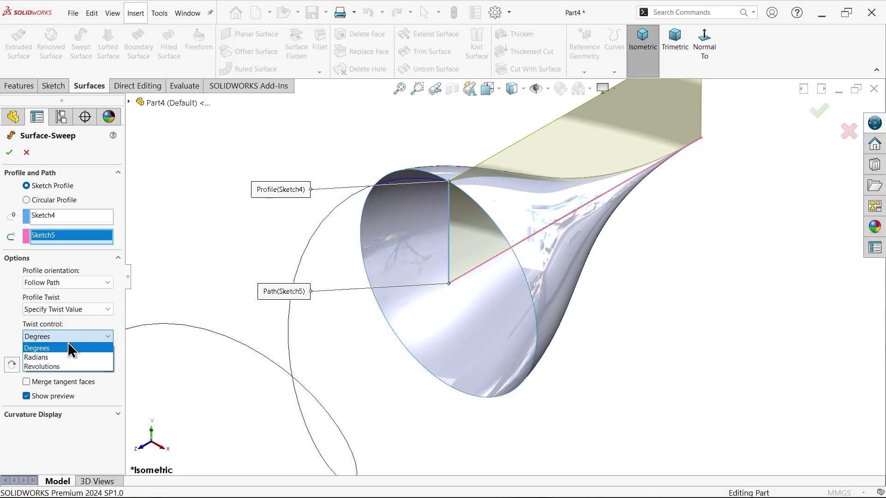
{"action": "left_click", "coordinate": [56, 367]}
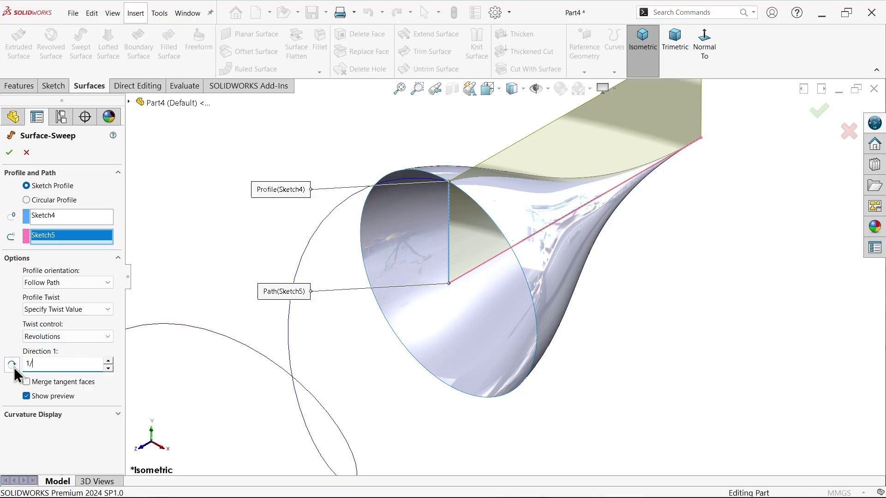
{"action": "left_click", "coordinate": [196, 373]}
{"action": "middle_click_drag", "start_coordinate": [595, 288], "coordinate": [507, 298]}
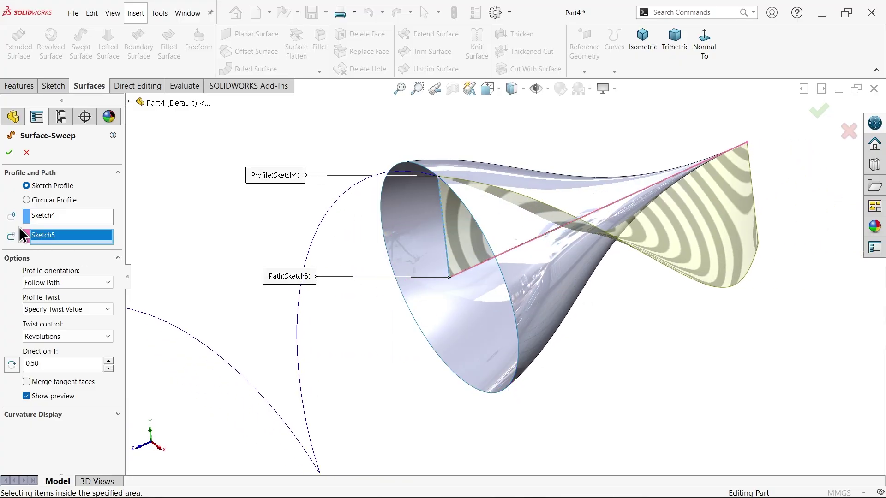
- Accept the twisted swept surface and create a 3D-sketch intersection curve between it and the revolved surface
{"action": "left_click", "coordinate": [10, 153]}
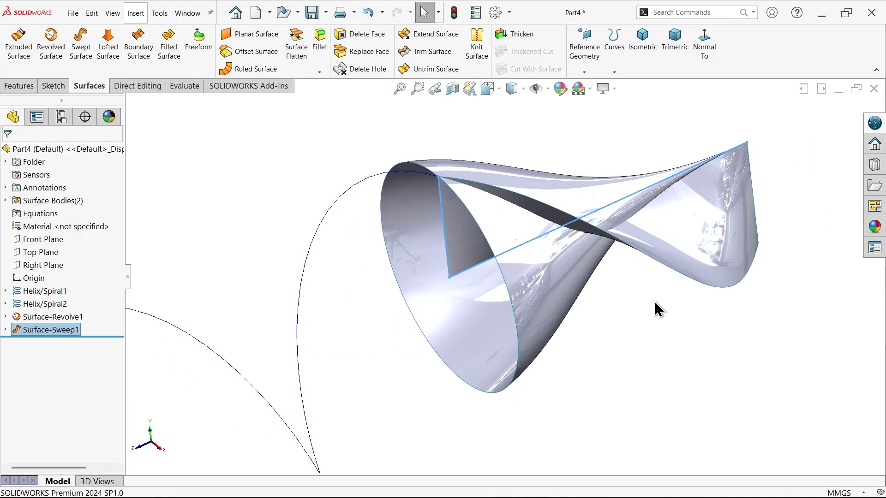
{"action": "middle_click_drag", "start_coordinate": [674, 327], "coordinate": [595, 277]}
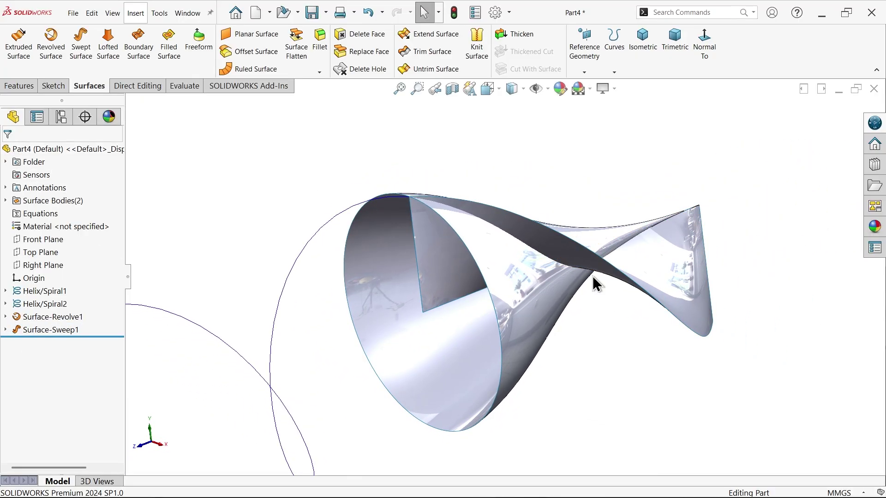
{"action": "left_click", "coordinate": [54, 85]}
{"action": "left_click", "coordinate": [202, 73]}
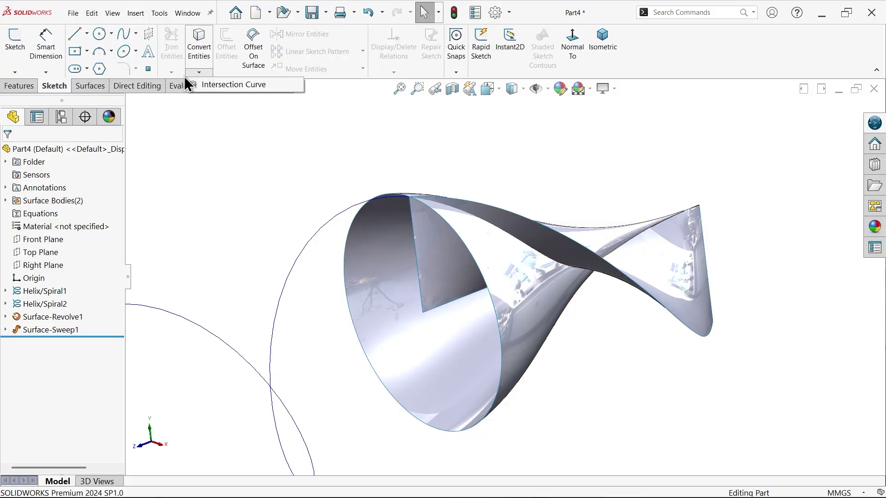
{"action": "left_click", "coordinate": [224, 84]}
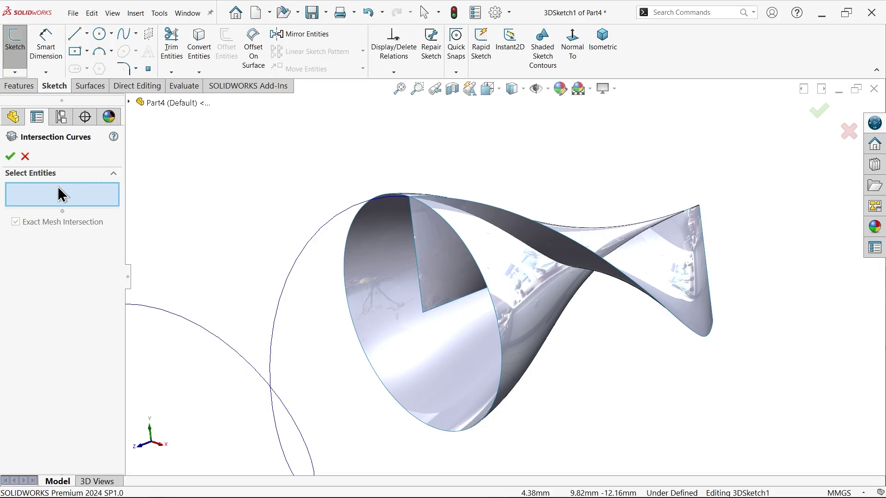
{"action": "left_click", "coordinate": [506, 293]}
{"action": "left_click", "coordinate": [615, 272]}
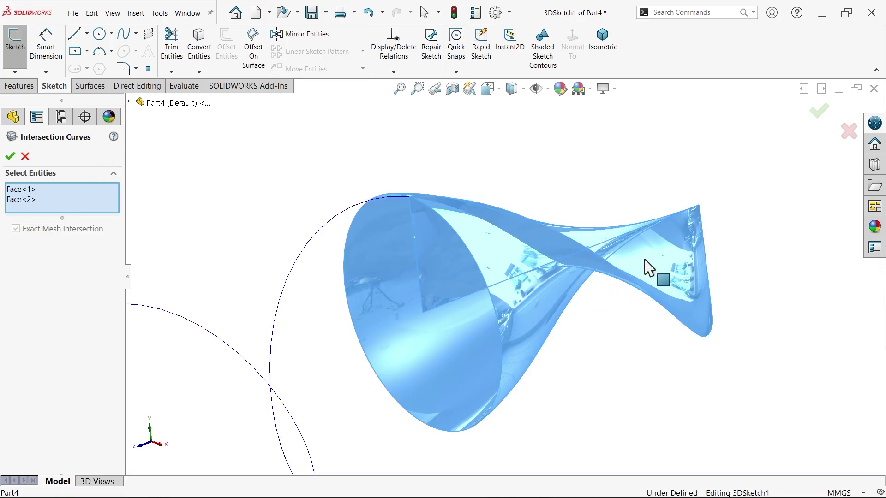
{"action": "left_click", "coordinate": [14, 158]}
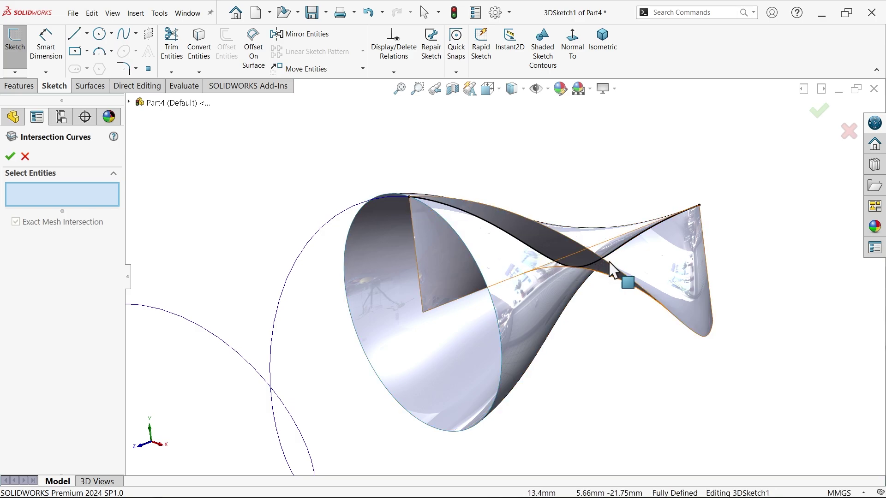
{"action": "left_click", "coordinate": [29, 156]}
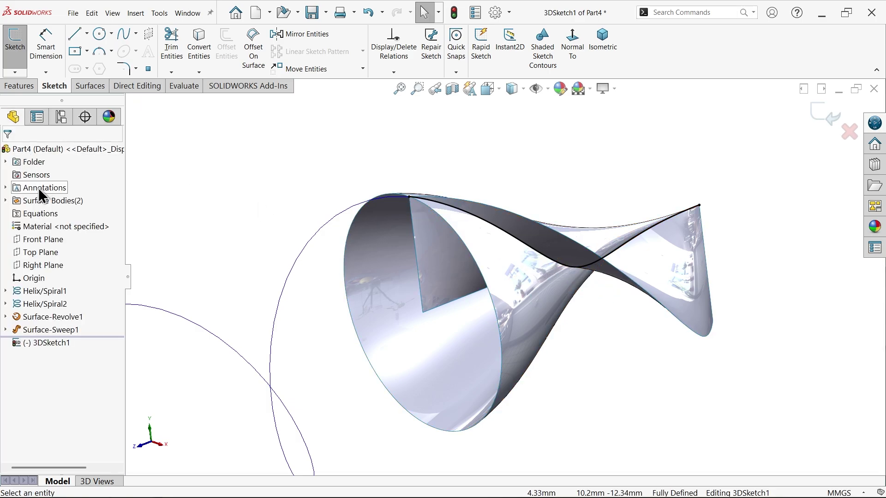
- Hide the revolved and swept surface bodies, leaving the transition curve, and exit the 3D sketch
{"action": "left_click", "coordinate": [6, 201]}
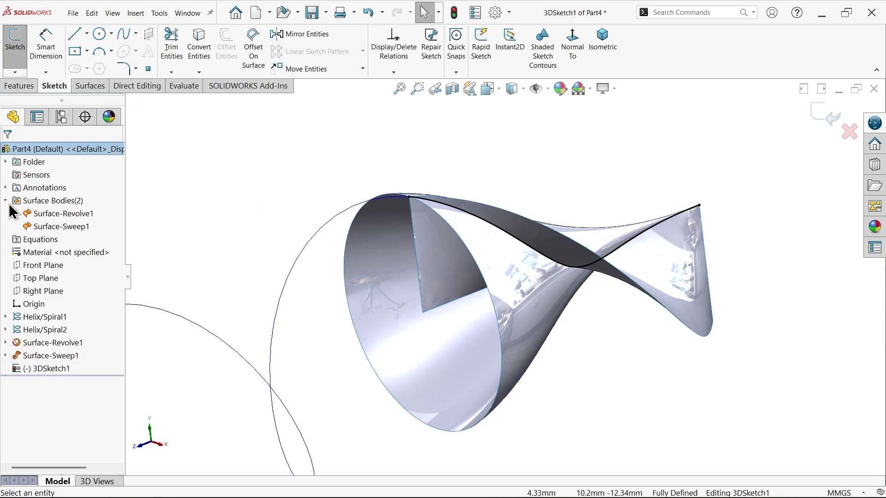
{"action": "left_click", "coordinate": [64, 213]}
{"action": "left_click", "coordinate": [69, 227], "text": "ctrl"}
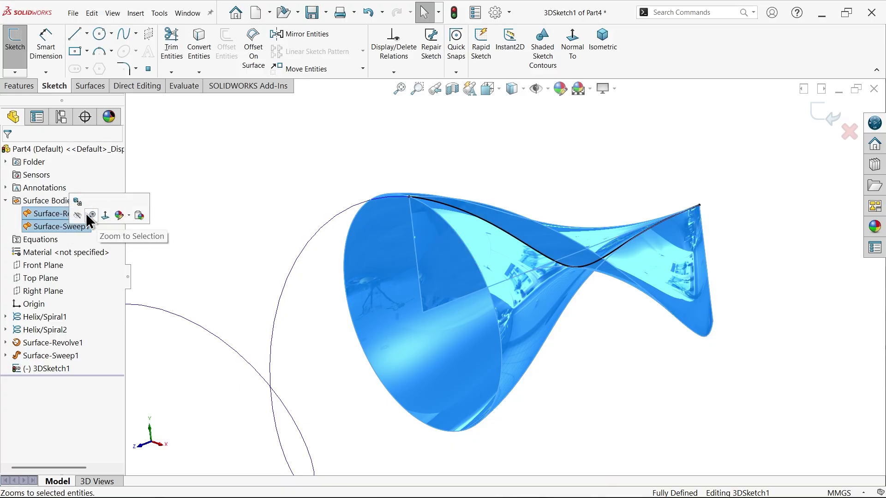
{"action": "left_click", "coordinate": [81, 215]}
{"action": "middle_click_drag", "start_coordinate": [218, 188], "coordinate": [487, 304]}
{"action": "scroll", "coordinate": [486, 305], "scroll_direction": "up", "scroll_amount": 6}
{"action": "scroll", "coordinate": [559, 276], "scroll_direction": "down", "scroll_amount": 3}
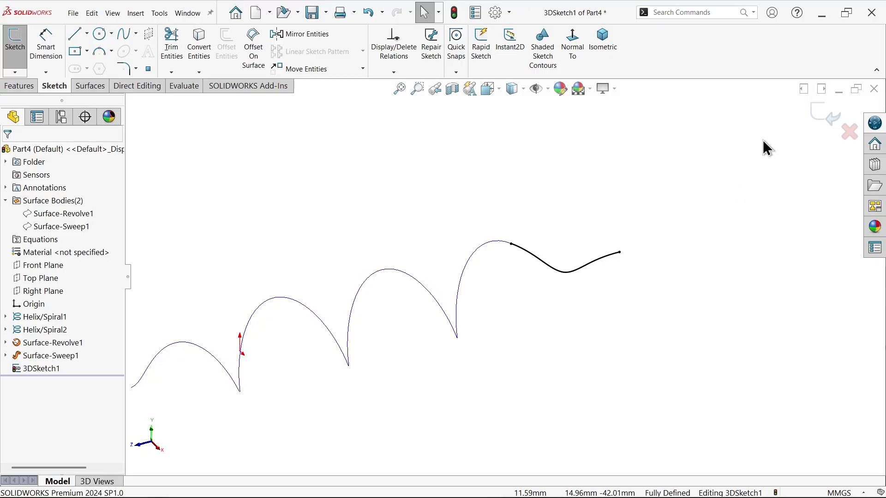
{"action": "left_click", "coordinate": [818, 121]}
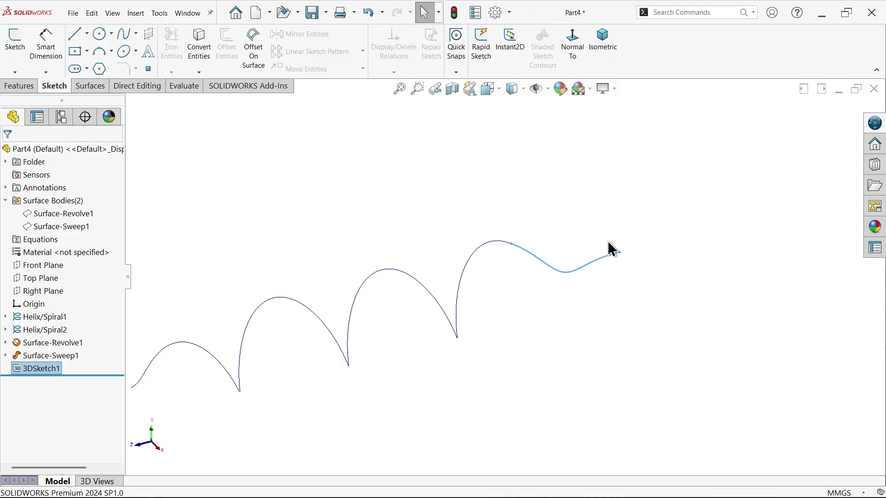
- Start a sketch on the Right Plane and draw a horizontal shaft line outward from the transition curve's free end
{"action": "scroll", "coordinate": [611, 249], "scroll_direction": "up", "scroll_amount": 3}
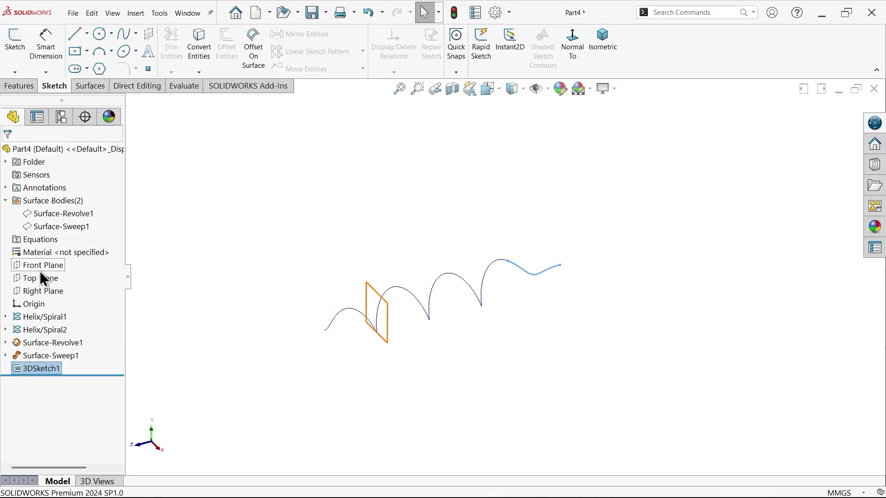
{"action": "left_click", "coordinate": [42, 290]}
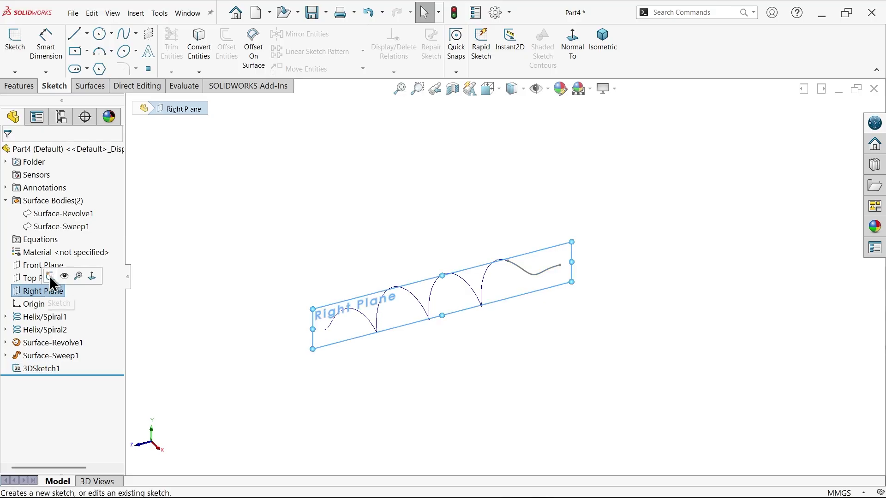
{"action": "left_click", "coordinate": [49, 276]}
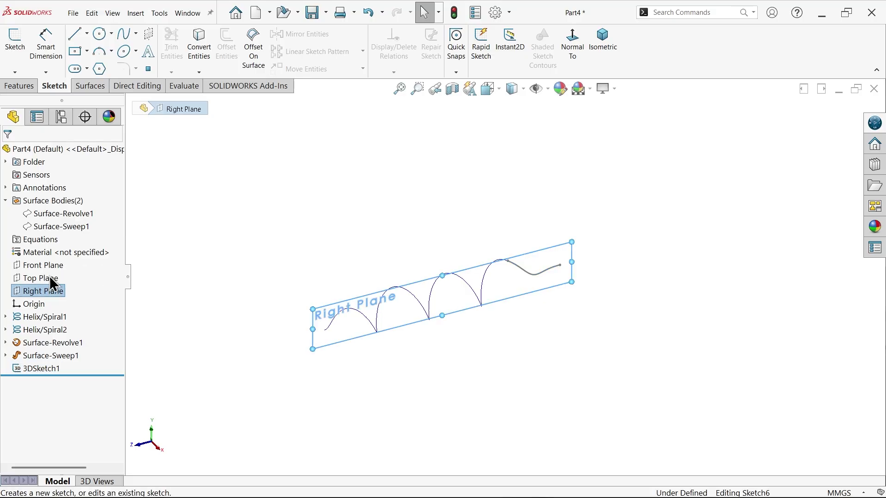
{"action": "left_click", "coordinate": [75, 35]}
{"action": "scroll", "coordinate": [639, 272], "scroll_direction": "up", "scroll_amount": 3}
{"action": "scroll", "coordinate": [644, 267], "scroll_direction": "down", "scroll_amount": 4}
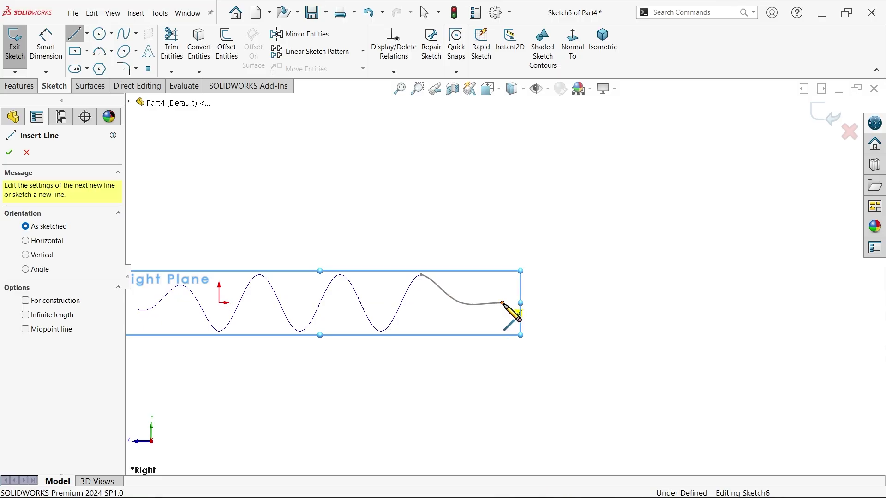
{"action": "left_click", "coordinate": [503, 303]}
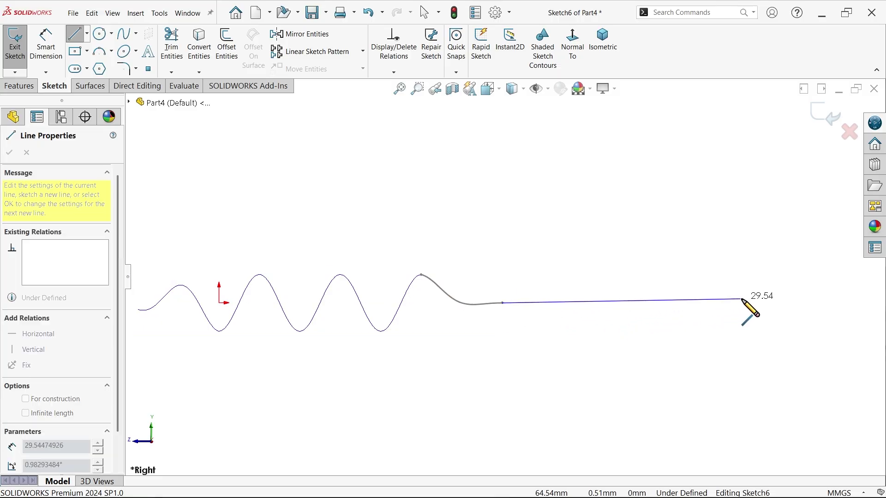
{"action": "left_click", "coordinate": [787, 303]}
- Continue the line chain as an open handle outline with slanted inner sides, about 11 mm horizontal sides and an about 32 mm vertical outer side
{"action": "scroll", "coordinate": [688, 273], "scroll_direction": "up", "scroll_amount": 4}
{"action": "scroll", "coordinate": [603, 238], "scroll_direction": "down", "scroll_amount": 3}
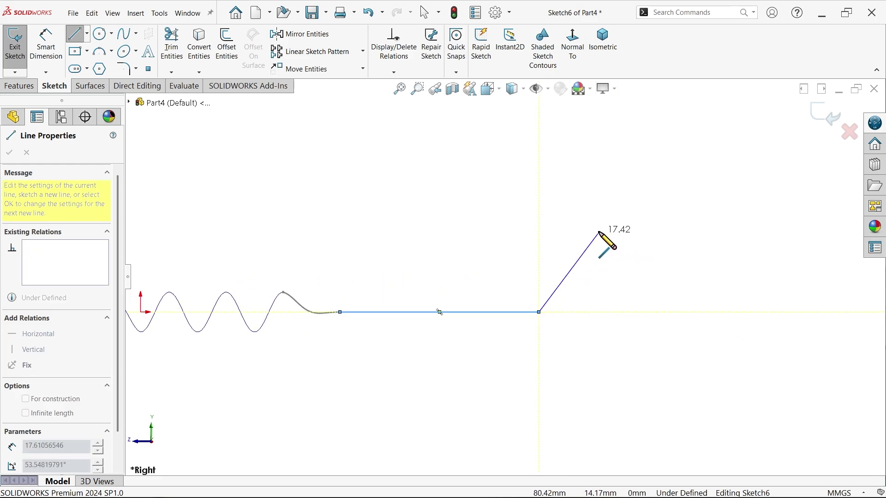
{"action": "left_click", "coordinate": [563, 233]}
{"action": "left_click", "coordinate": [629, 233]}
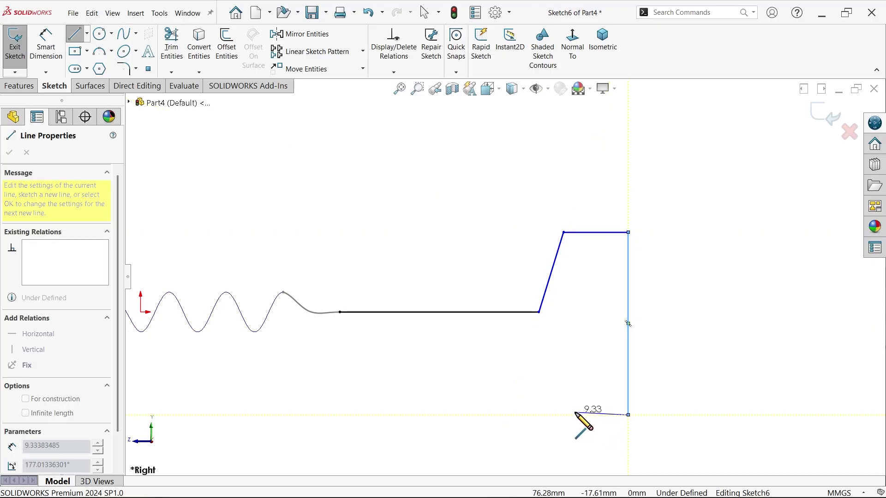
{"action": "left_click", "coordinate": [628, 415]}
{"action": "left_click", "coordinate": [564, 415]}
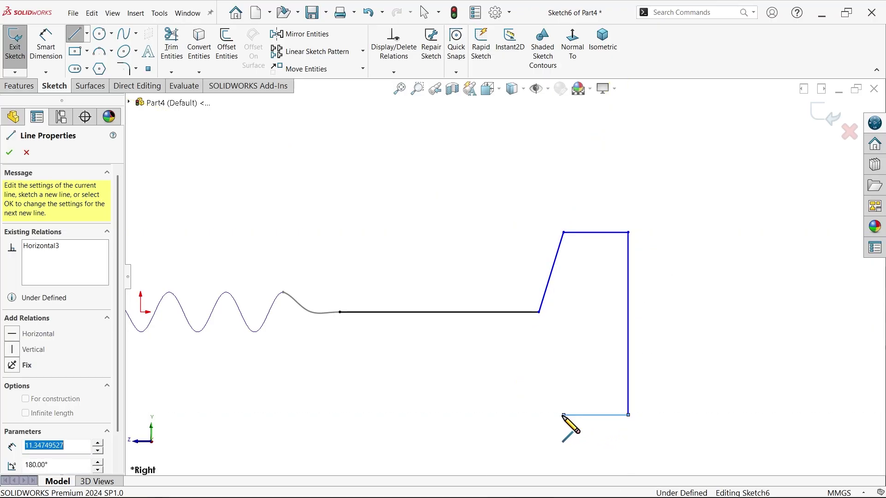
{"action": "left_click", "coordinate": [539, 333]}
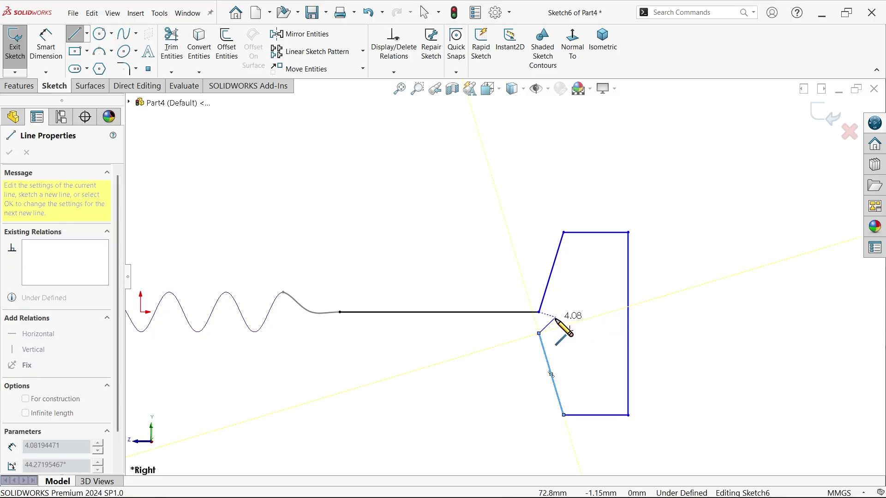
{"action": "right_click", "coordinate": [577, 329]}
{"action": "left_click", "coordinate": [585, 332]}
- Shift the open end of the lower slanted line slightly outward and connect it to the shaft line's end with a centerline
{"action": "scroll", "coordinate": [551, 321], "scroll_direction": "down", "scroll_amount": 5}
{"action": "left_click_drag", "start_coordinate": [496, 344], "coordinate": [507, 344]}
{"action": "left_click", "coordinate": [86, 33]}
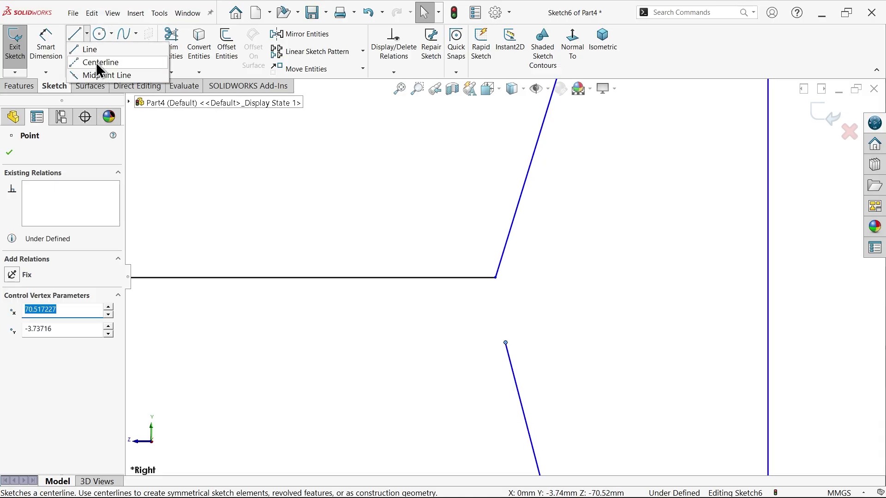
{"action": "left_click", "coordinate": [96, 62]}
{"action": "mouse_move", "coordinate": [506, 344]}
{"action": "left_mouse_down"}
{"action": "mouse_move", "coordinate": [510, 306]}
{"action": "mouse_move", "coordinate": [497, 279]}
{"action": "left_mouse_up"}
{"action": "key", "text": "Escape"}
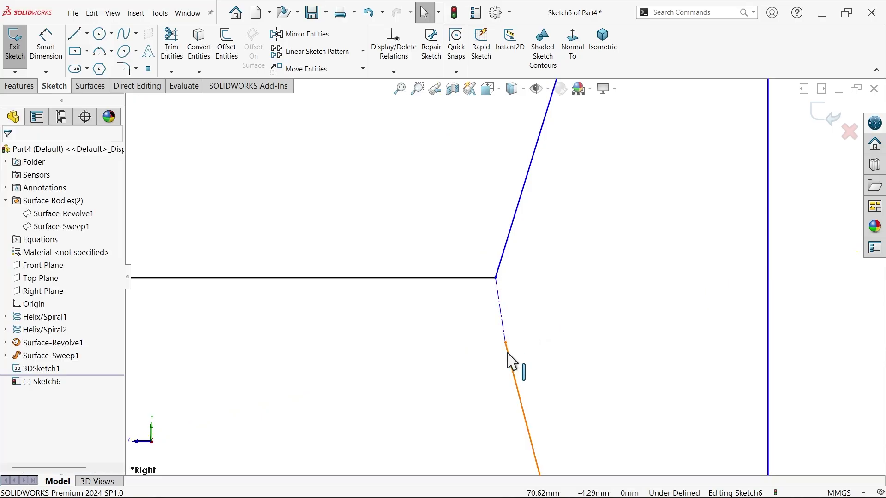
- Make the lower slanted line and the centerline collinear
{"action": "left_click", "coordinate": [511, 360]}
{"action": "left_click", "coordinate": [505, 328], "text": "ctrl"}
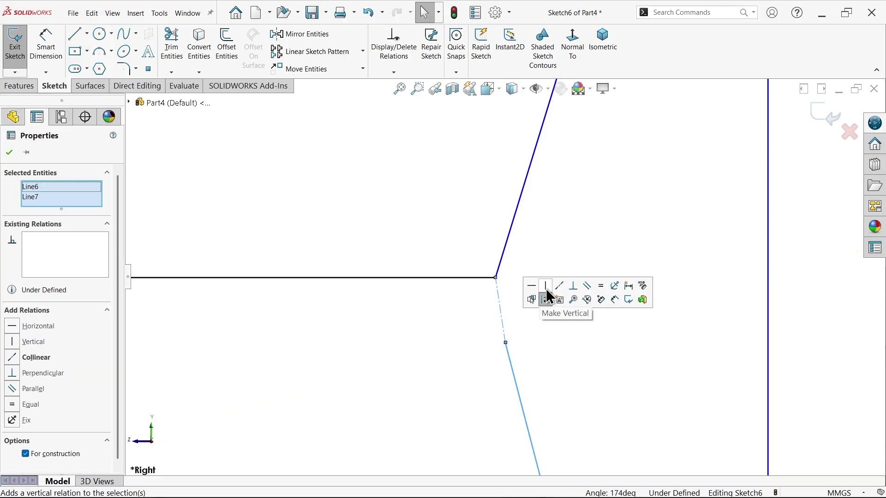
{"action": "left_click", "coordinate": [560, 289]}
- Dimension the distance from the shaft line's start to the handle's outer vertical line as 60 mm
{"action": "left_click", "coordinate": [45, 41]}
{"action": "scroll", "coordinate": [372, 254], "scroll_direction": "up", "scroll_amount": 5}
{"action": "scroll", "coordinate": [376, 267], "scroll_direction": "down", "scroll_amount": 2}
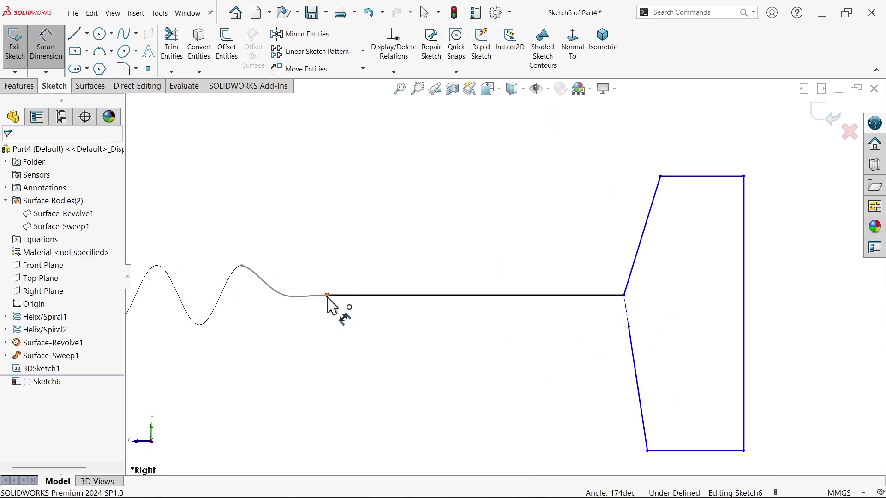
{"action": "left_click", "coordinate": [328, 296]}
{"action": "left_click", "coordinate": [744, 323]}
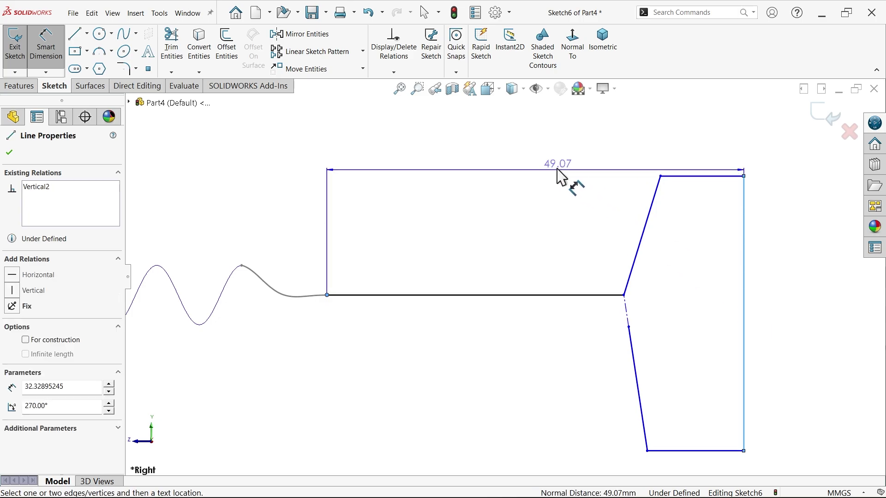
{"action": "left_click", "coordinate": [533, 142]}
{"action": "type", "text": "60"}
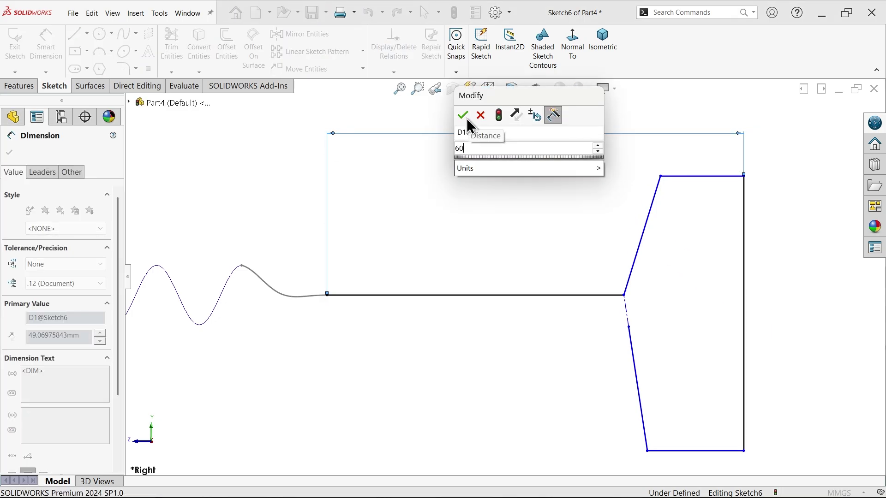
{"action": "left_click", "coordinate": [464, 115]}
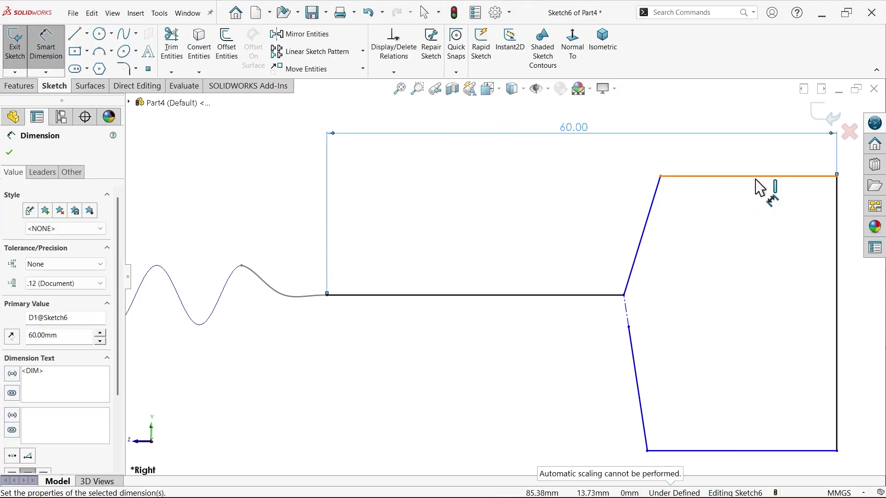
- Dimension the handle's upper horizontal line to 15 mm and its outer vertical line to 35 mm
{"action": "left_click", "coordinate": [755, 177]}
{"action": "left_click", "coordinate": [750, 159]}
{"action": "type", "text": "15"}
{"action": "key", "text": "Return"}
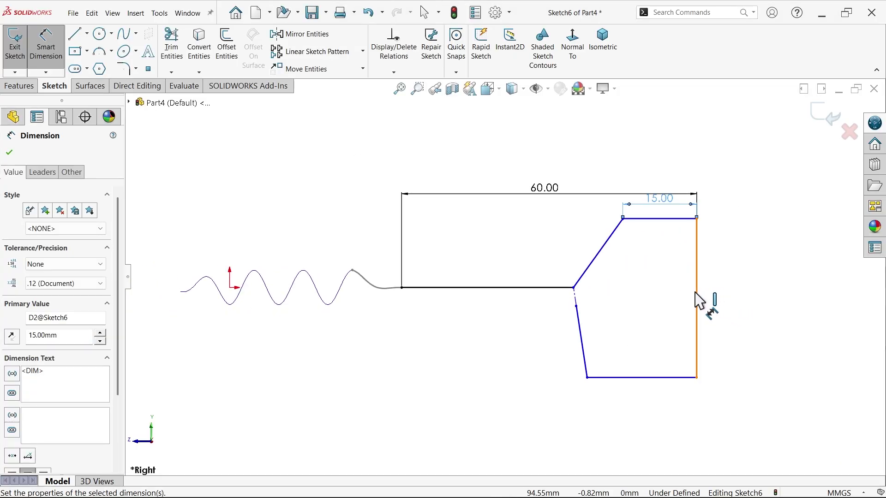
{"action": "left_click", "coordinate": [698, 300]}
{"action": "left_click", "coordinate": [726, 289]}
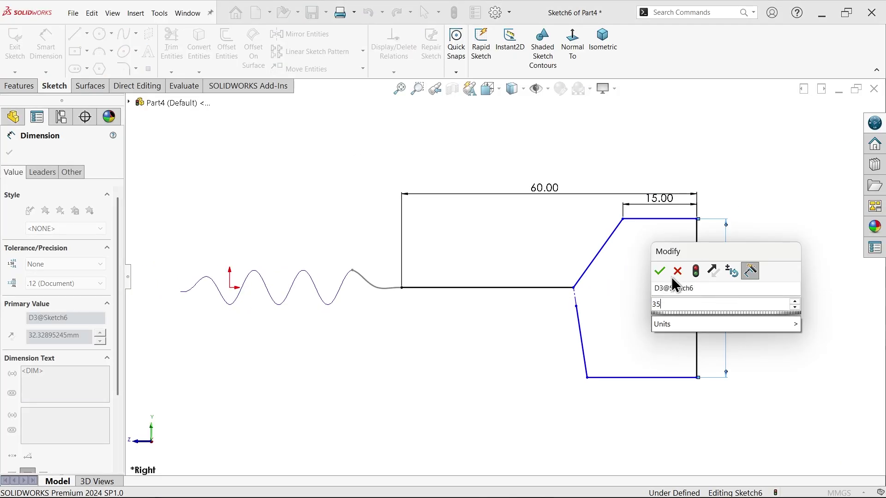
{"action": "type", "text": "35"}
{"action": "left_click", "coordinate": [660, 270]}
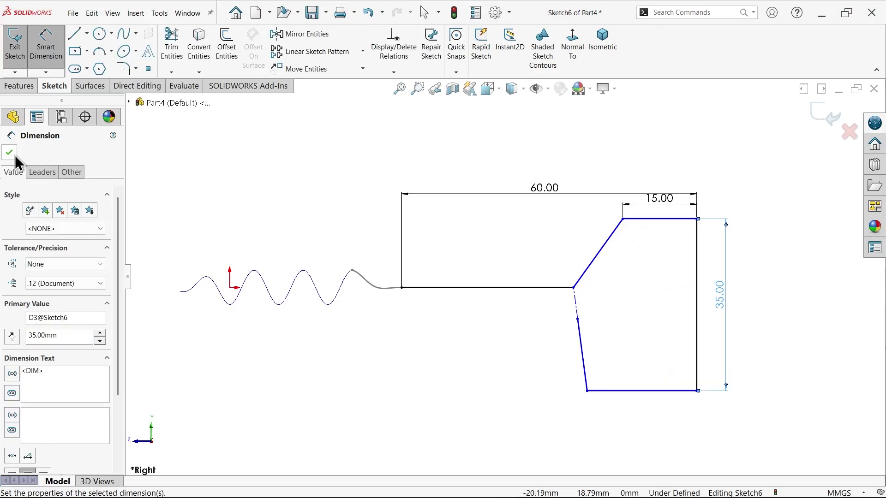
{"action": "scroll", "coordinate": [678, 390], "scroll_direction": "down", "scroll_amount": 2}
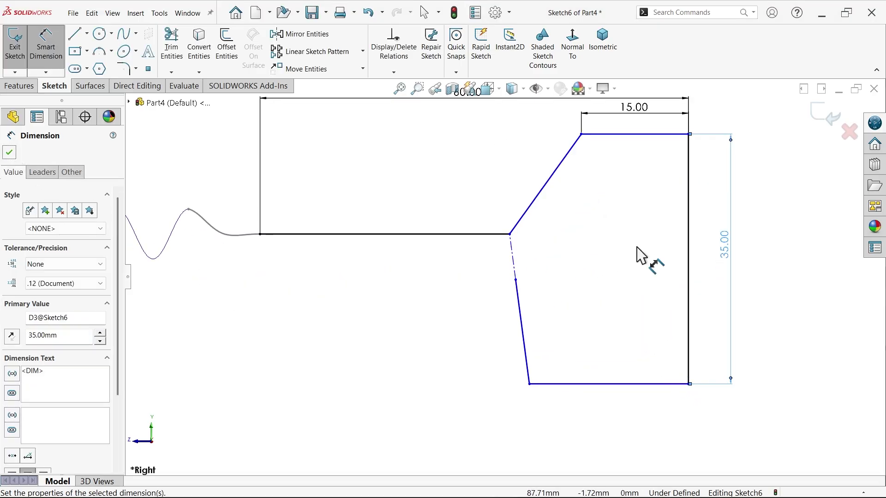
- Leave the dimension tool and make the handle's upper and lower horizontal lines equal in length
{"action": "left_click", "coordinate": [658, 135]}
{"action": "key", "text": "Escape"}
{"action": "key", "text": "Escape"}
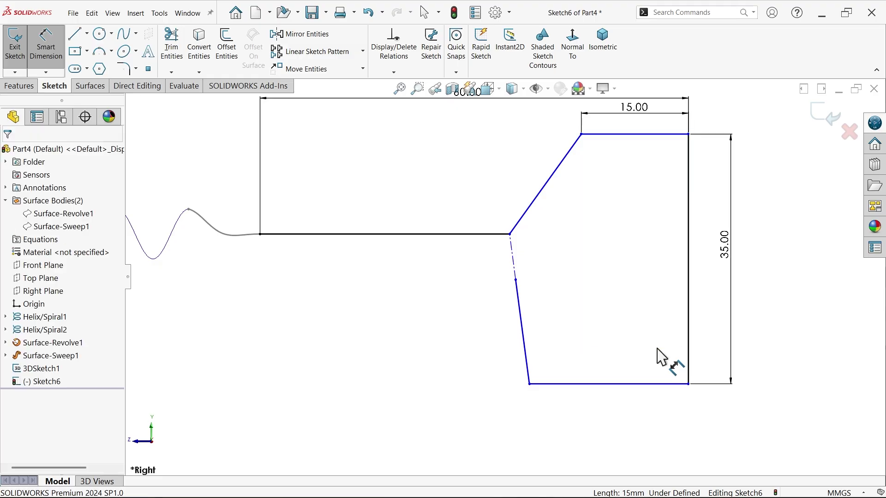
{"action": "left_click", "coordinate": [655, 135]}
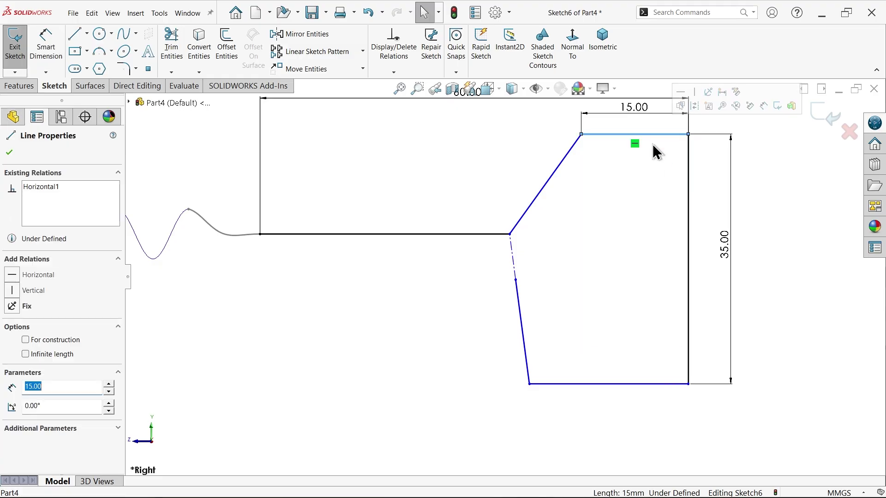
{"action": "left_click", "coordinate": [631, 386], "text": "ctrl"}
{"action": "left_click", "coordinate": [728, 346]}
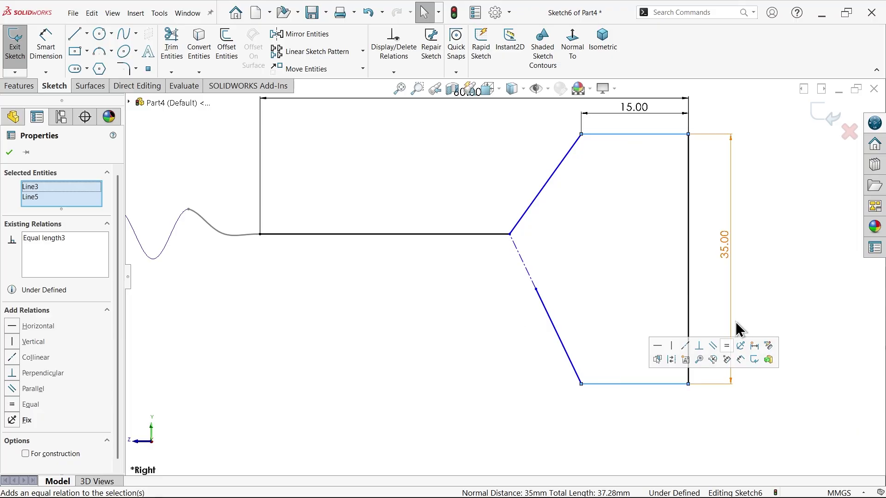
{"action": "left_click", "coordinate": [768, 271]}
{"action": "key", "text": "z"}
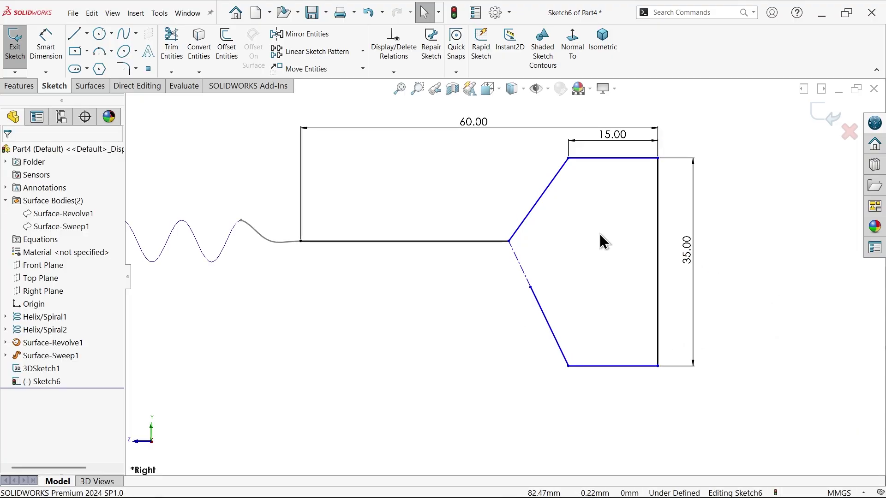
- Dimension the length of the horizontal shaft line as 40 mm
{"action": "left_click", "coordinate": [46, 44]}
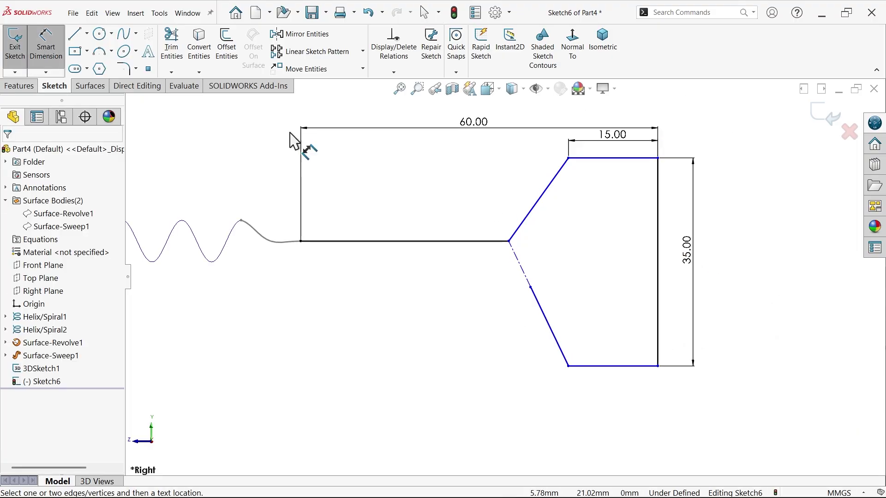
{"action": "left_click", "coordinate": [484, 245]}
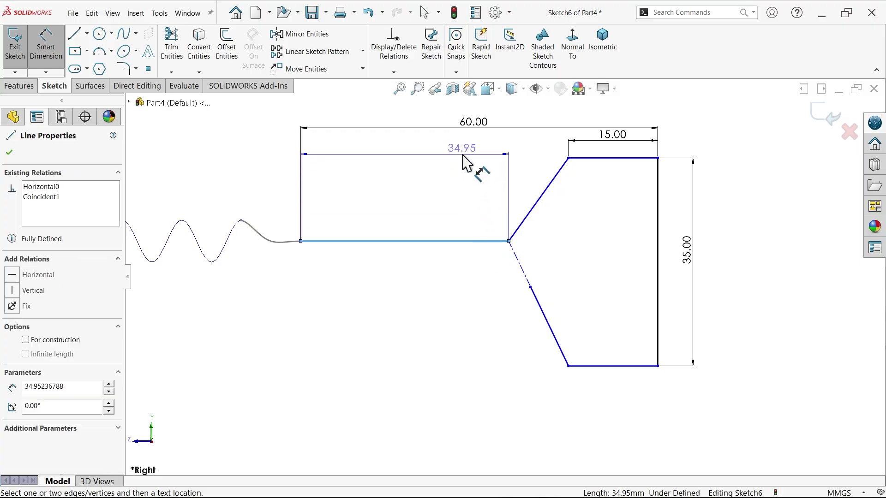
{"action": "left_click", "coordinate": [467, 166]}
{"action": "type", "text": "40"}
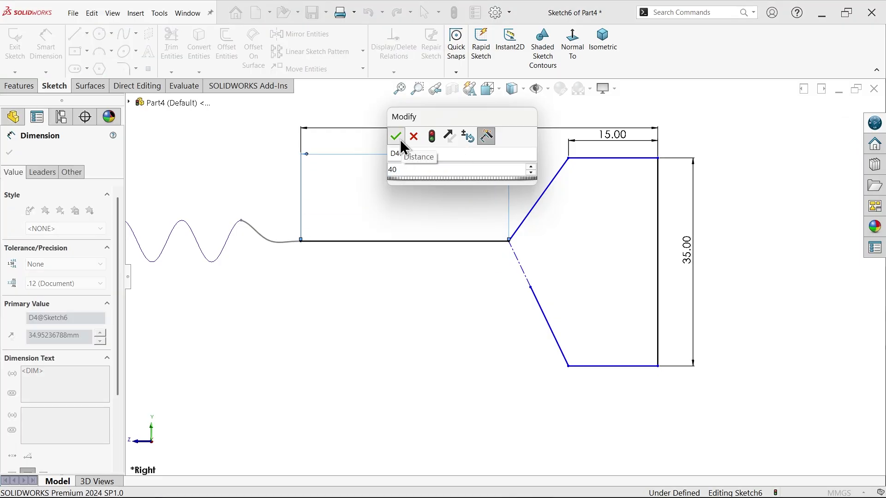
{"action": "left_click", "coordinate": [395, 136]}
- Dimension the vertical gap between the shaft line and the upper end of the lower slanted line as 2 mm
{"action": "scroll", "coordinate": [551, 207], "scroll_direction": "down", "scroll_amount": 1}
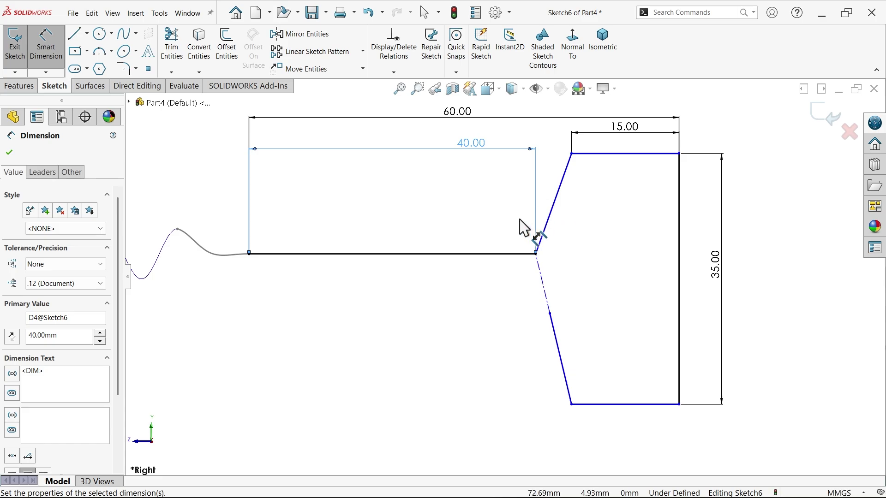
{"action": "left_click", "coordinate": [550, 316]}
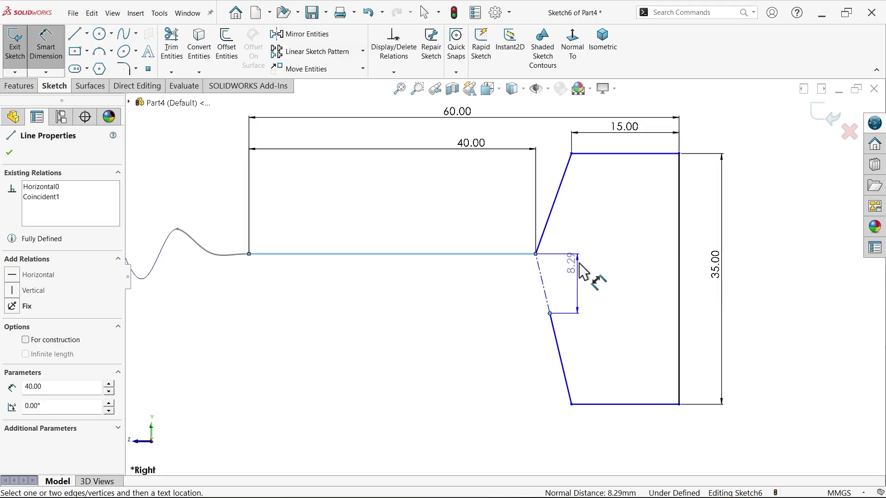
{"action": "left_click", "coordinate": [589, 293]}
{"action": "key", "text": "Return"}
{"action": "left_click", "coordinate": [9, 152]}
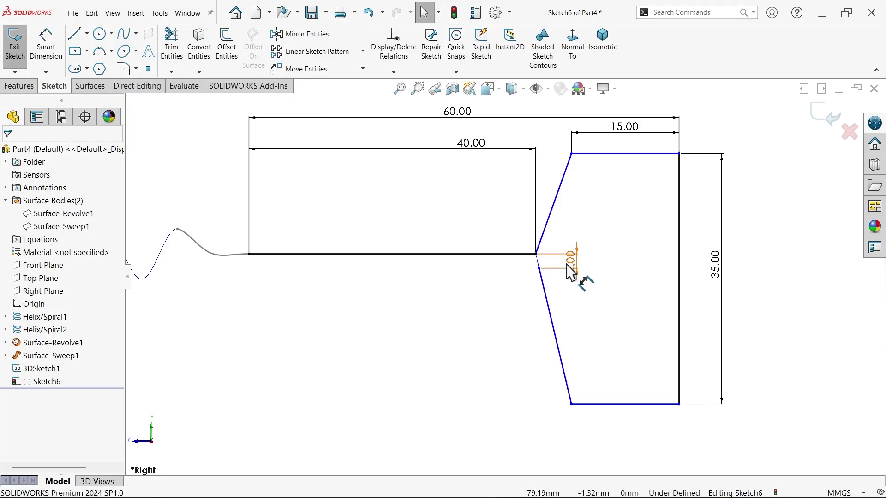
- Check the handle in the reference drawing and sketch a centerline from the shaft line's handle end to the outer vertical line's midpoint
{"action": "scroll", "coordinate": [560, 252], "scroll_direction": "up", "scroll_amount": 3}
{"action": "key", "text": "alt+Tab"}
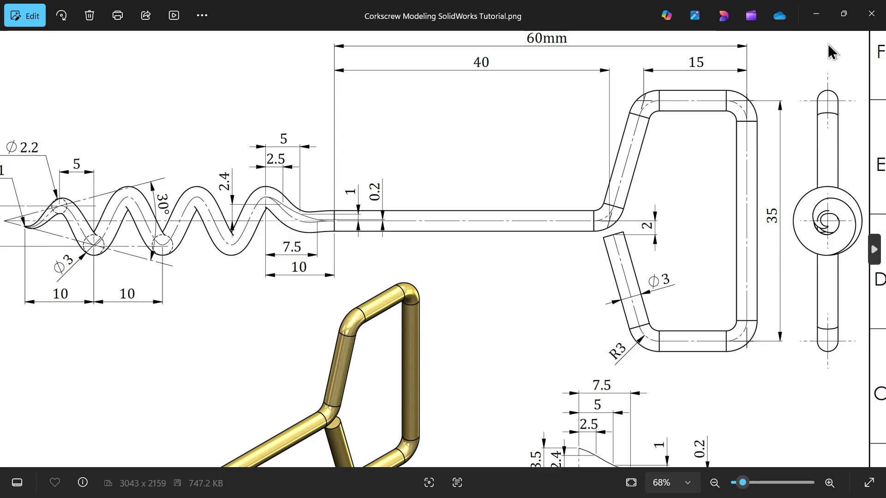
{"action": "left_click", "coordinate": [816, 14]}
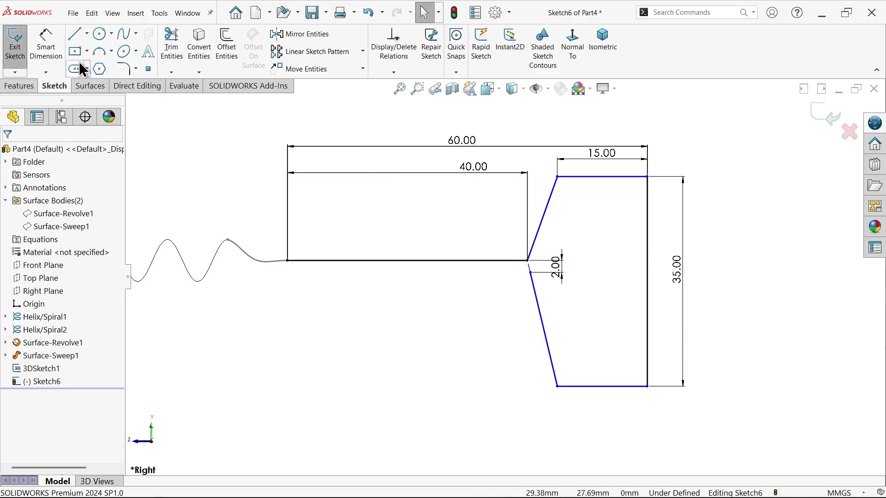
{"action": "left_click", "coordinate": [87, 33]}
{"action": "left_click", "coordinate": [95, 62]}
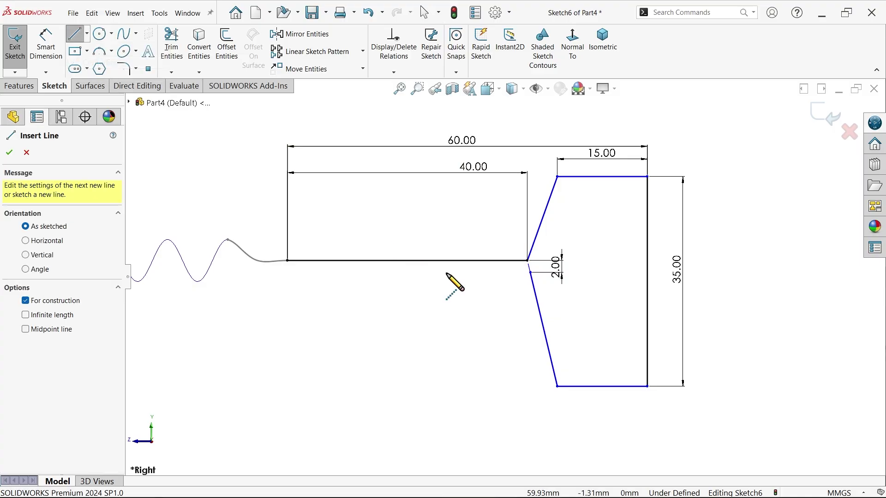
{"action": "left_click", "coordinate": [527, 261]}
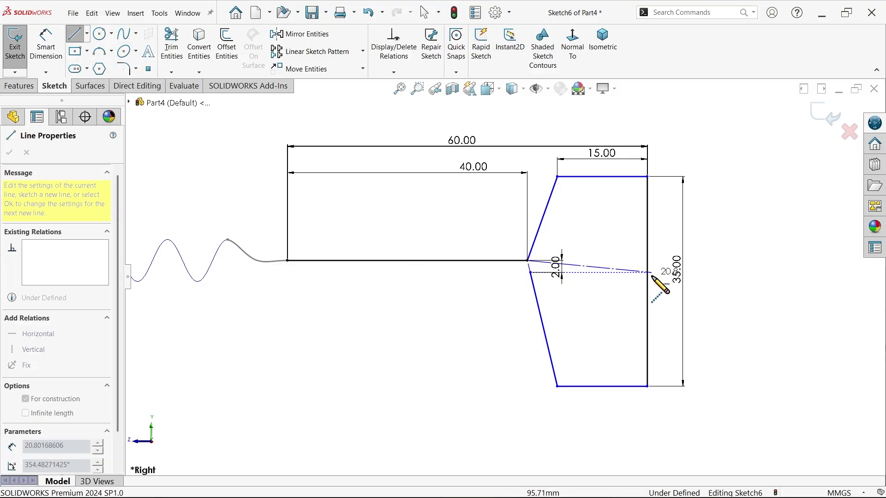
{"action": "left_click", "coordinate": [647, 281]}
{"action": "key", "text": "Escape"}
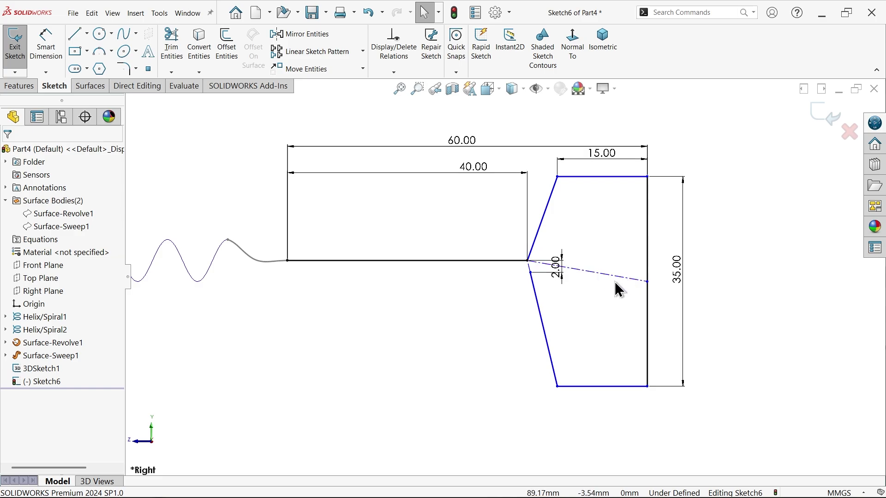
- Make the new centerline across the handle horizontal
{"action": "left_click", "coordinate": [622, 280]}
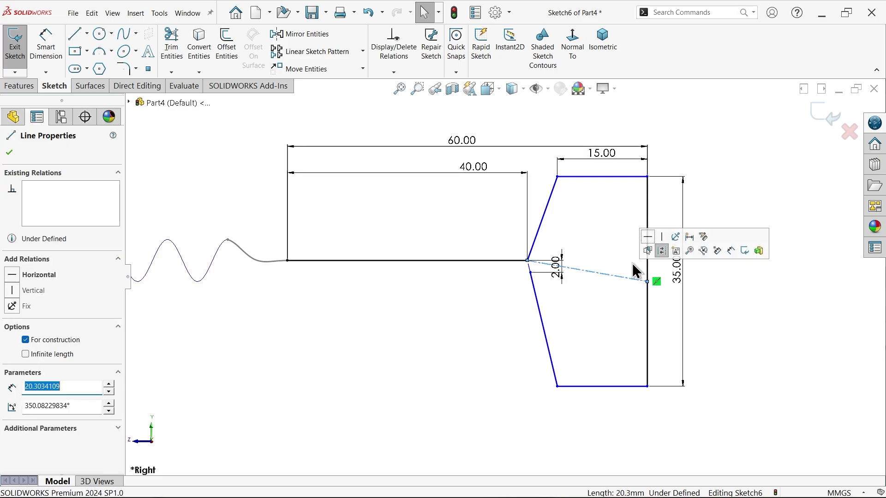
{"action": "left_click", "coordinate": [646, 237]}
{"action": "left_click", "coordinate": [728, 194]}
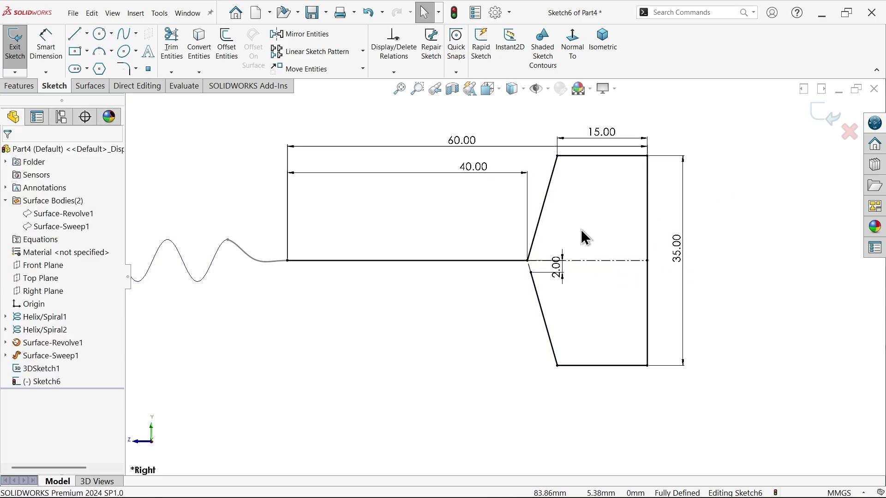
- Set the sketch fillet radius to 3 mm and select the handle's two upper corners, accepting the deletion of the affected relations
{"action": "left_click", "coordinate": [124, 71]}
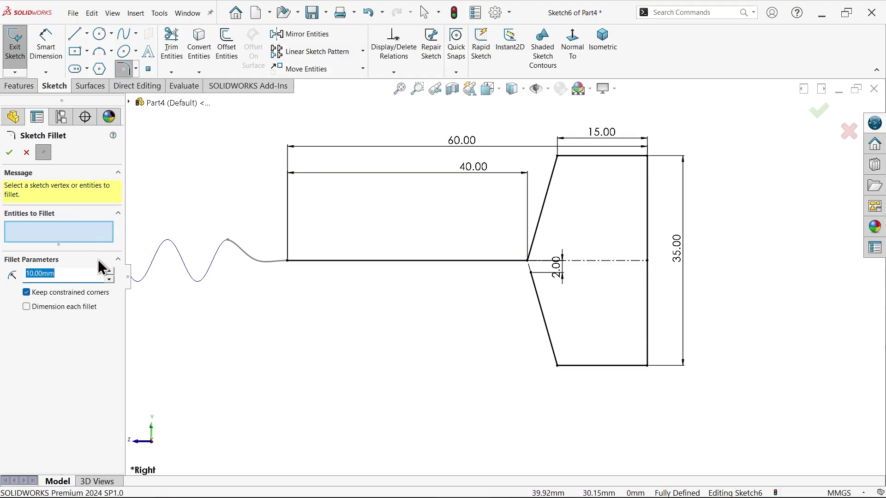
{"action": "type", "text": "3"}
{"action": "scroll", "coordinate": [664, 198], "scroll_direction": "down", "scroll_amount": 2}
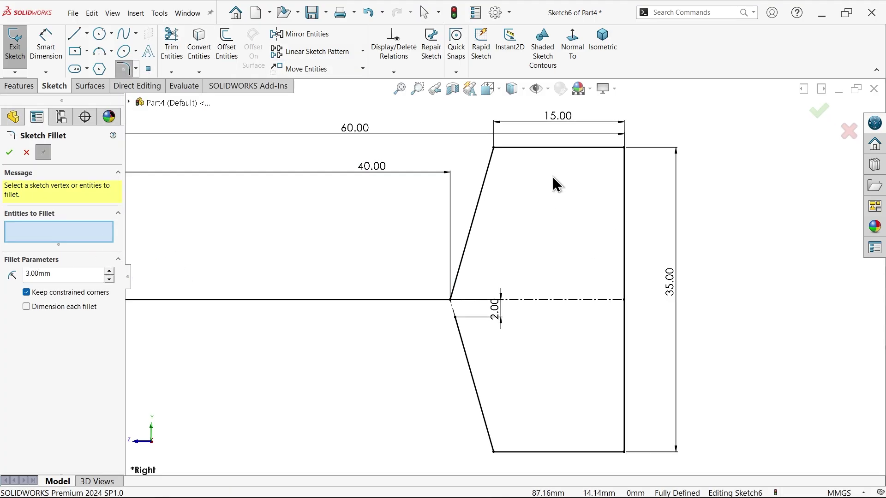
{"action": "left_click", "coordinate": [500, 158]}
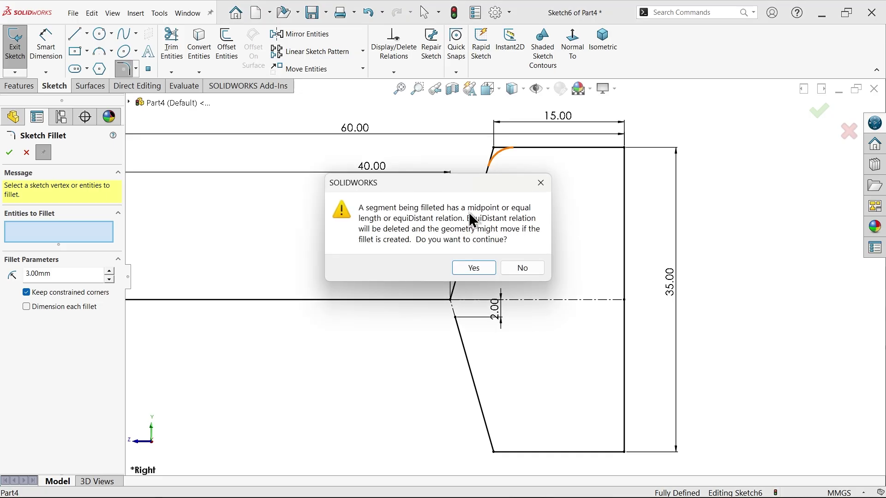
{"action": "left_click", "coordinate": [468, 270]}
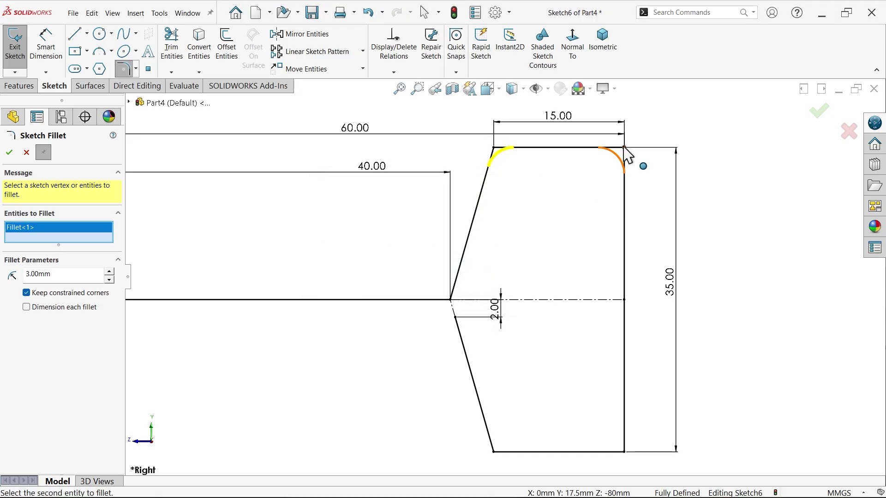
{"action": "left_click", "coordinate": [626, 149]}
{"action": "left_click", "coordinate": [476, 270]}
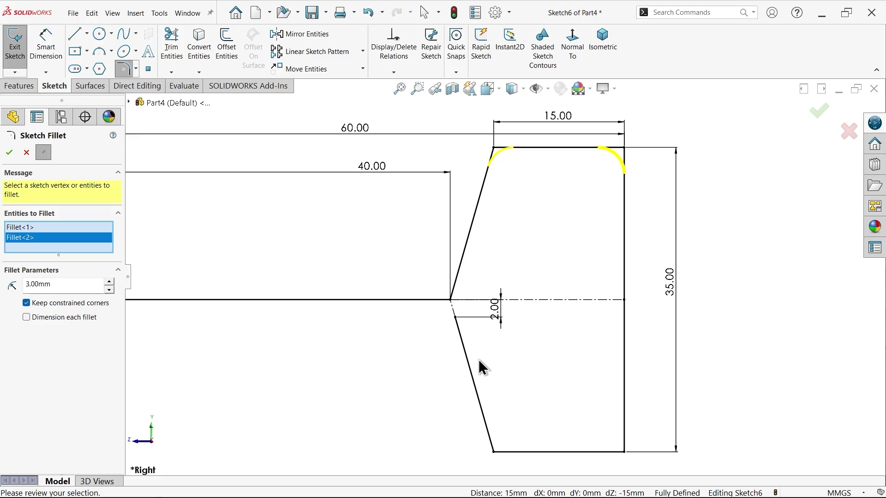
- Add the handle's two lower corners to the 3 mm sketch fillets, accept the relation deletions and create the fillets
{"action": "left_click", "coordinate": [495, 452]}
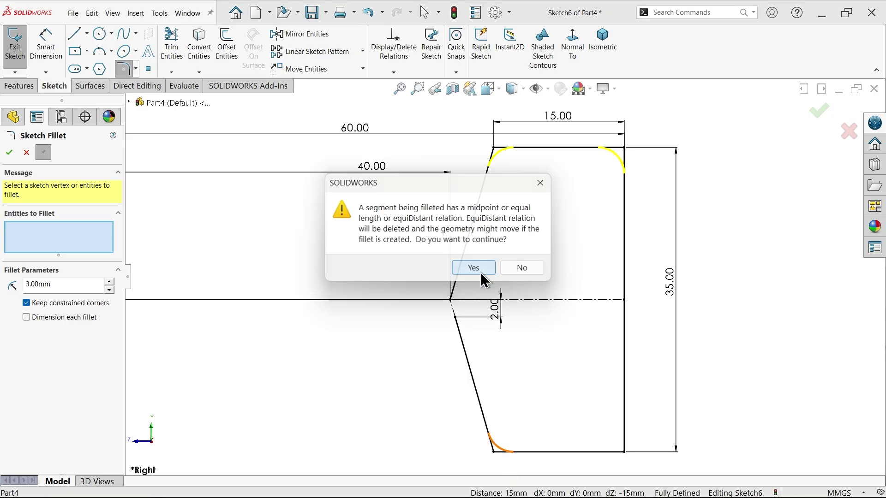
{"action": "left_click", "coordinate": [480, 270]}
{"action": "left_click", "coordinate": [626, 454]}
{"action": "left_click", "coordinate": [484, 271]}
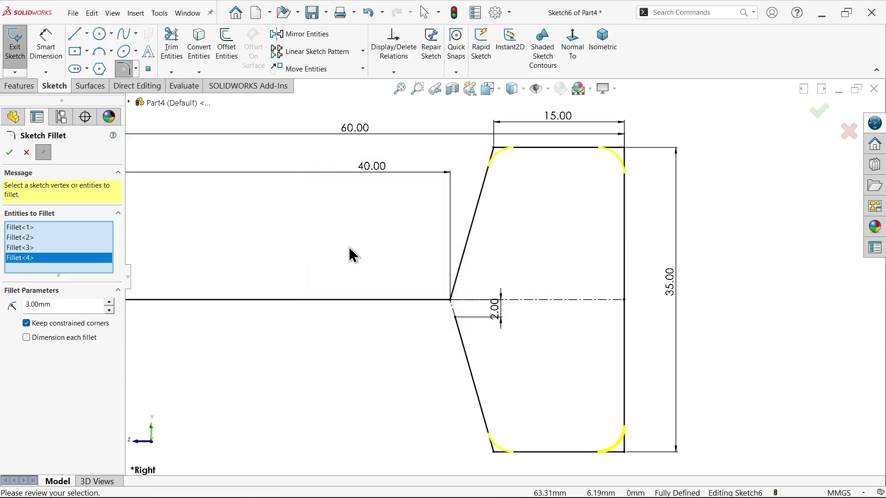
{"action": "left_click", "coordinate": [9, 153]}
{"action": "left_click", "coordinate": [27, 154]}
- Round the corner between the shaft line and the handle's upper slanted line with a 3 mm sketch fillet
{"action": "scroll", "coordinate": [423, 250], "scroll_direction": "up", "scroll_amount": 4}
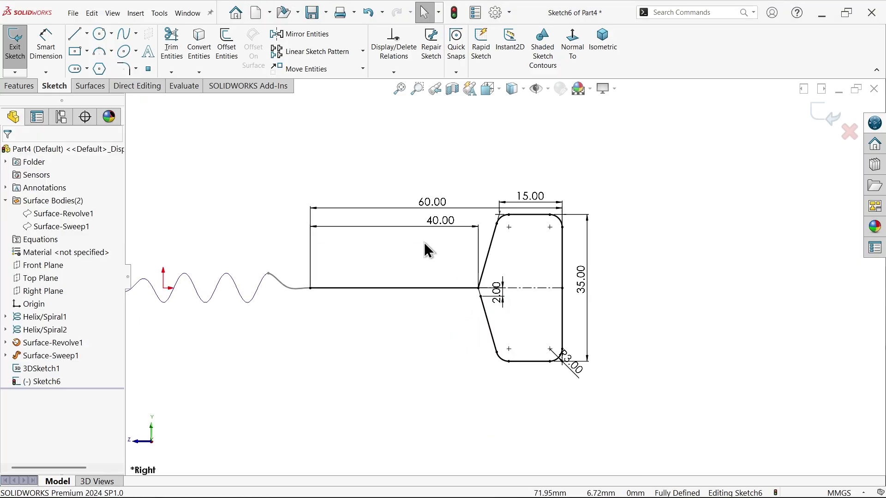
{"action": "scroll", "coordinate": [342, 289], "scroll_direction": "down", "scroll_amount": 2}
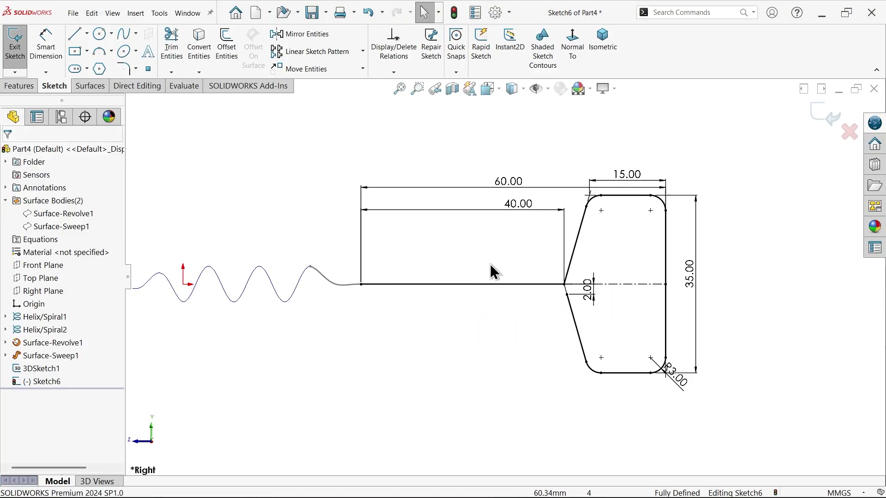
{"action": "left_click", "coordinate": [125, 69]}
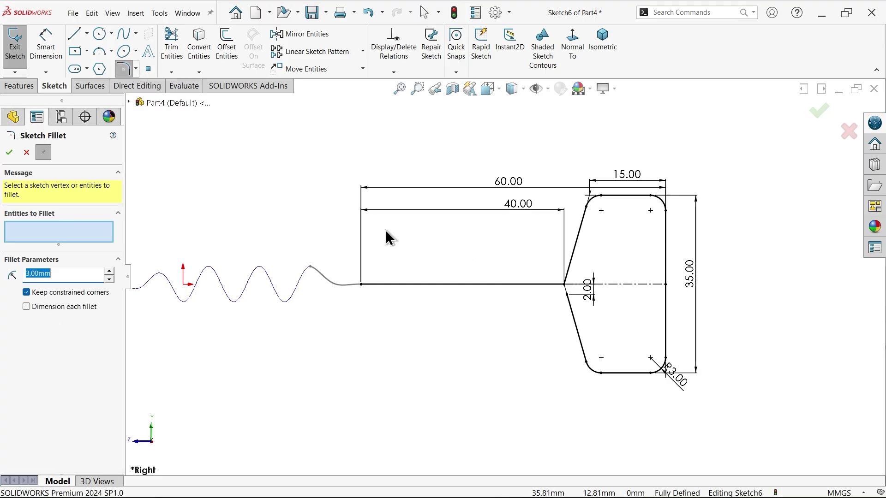
{"action": "left_click", "coordinate": [564, 285]}
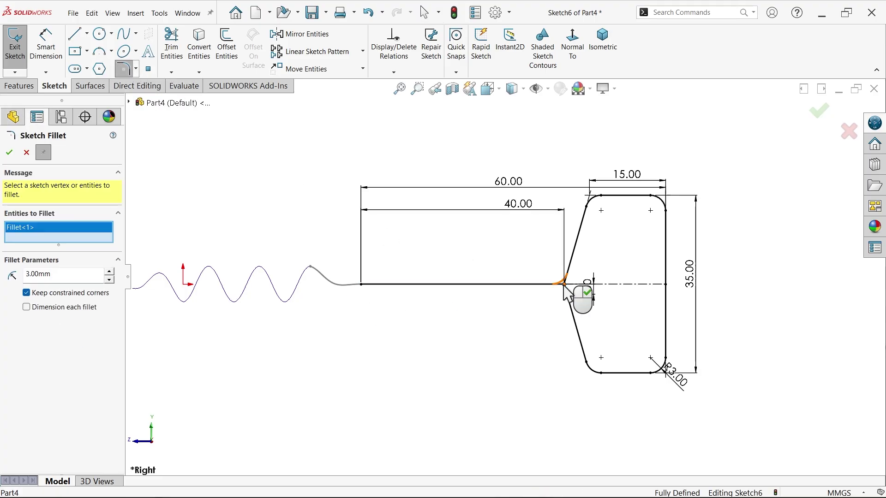
{"action": "left_click", "coordinate": [7, 153]}
{"action": "left_click", "coordinate": [815, 114]}
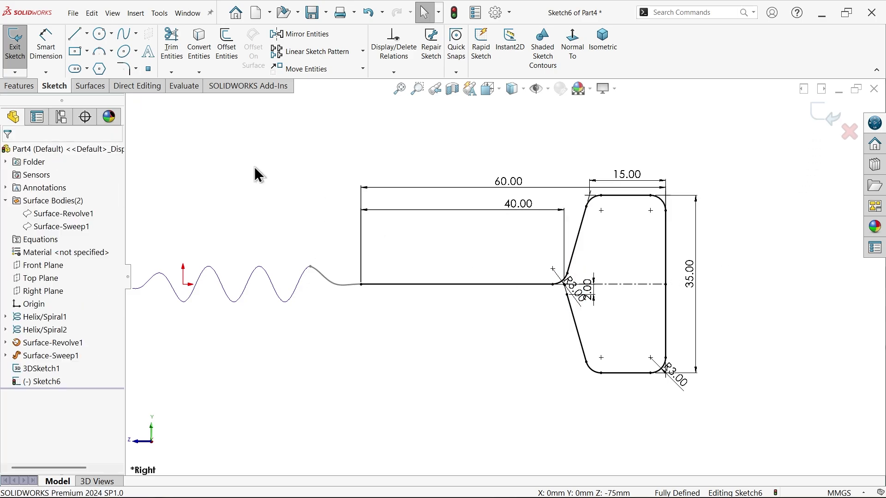
- Sweep a circular profile 3 mm in diameter along the shaft and handle sketch to create a solid body
{"action": "left_click", "coordinate": [21, 87]}
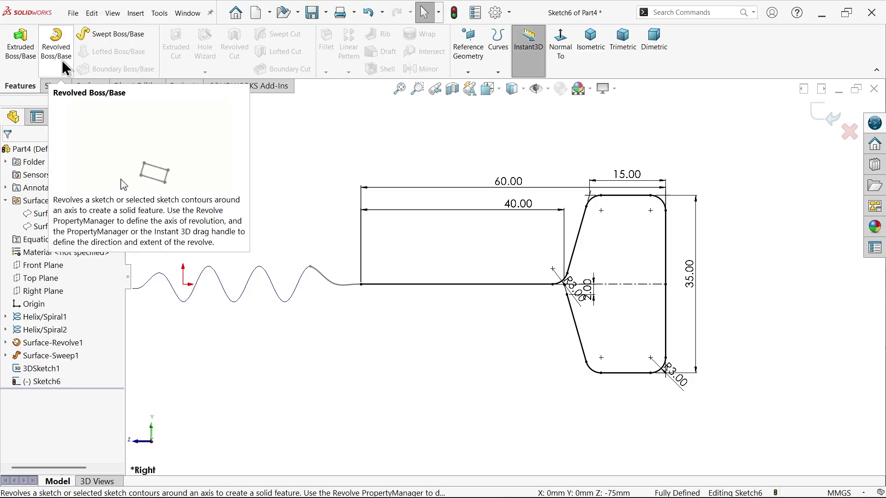
{"action": "left_click", "coordinate": [110, 35]}
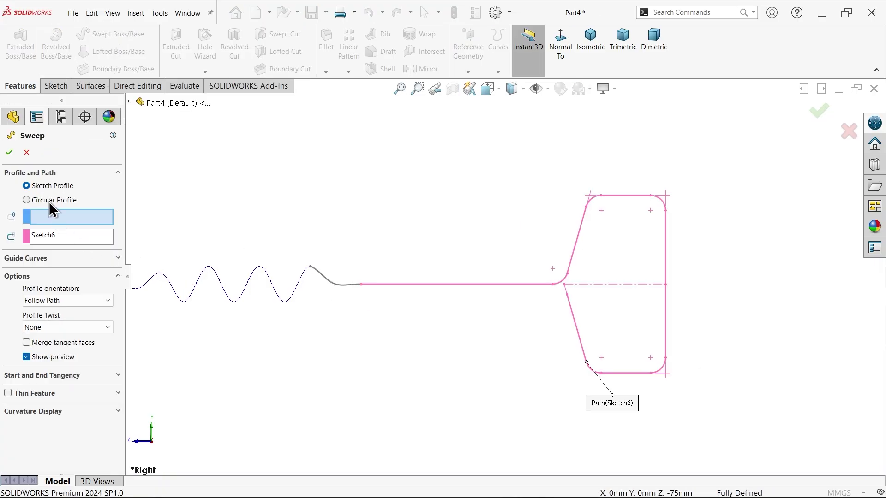
{"action": "left_click", "coordinate": [27, 201]}
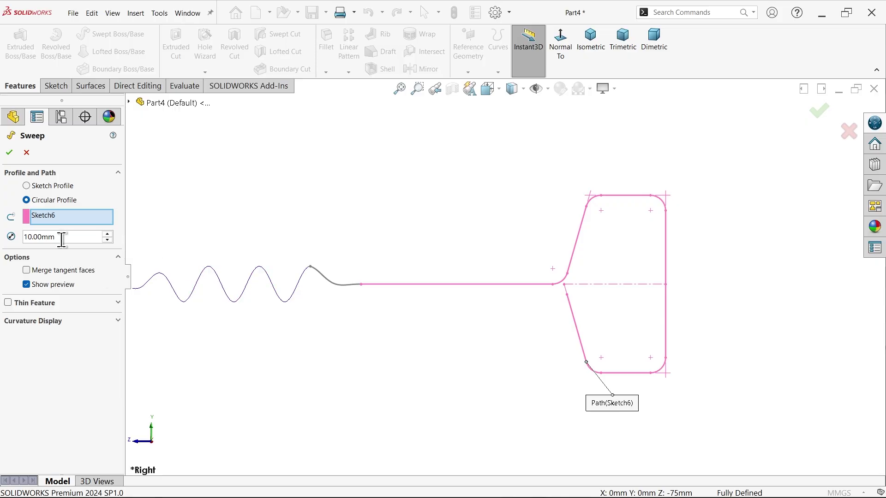
{"action": "left_click_drag", "start_coordinate": [61, 240], "coordinate": [5, 233]}
{"action": "type", "text": "3"}
{"action": "key", "text": "Return"}
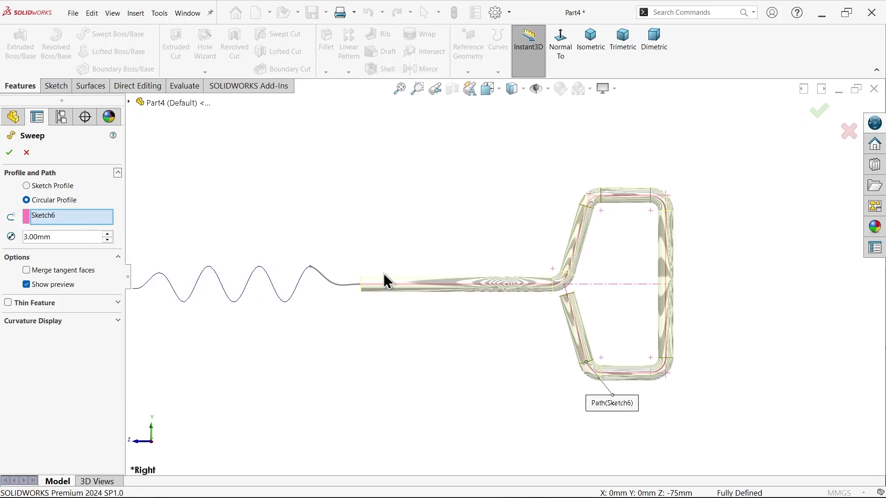
{"action": "left_click", "coordinate": [10, 152]}
{"action": "key", "text": "f"}
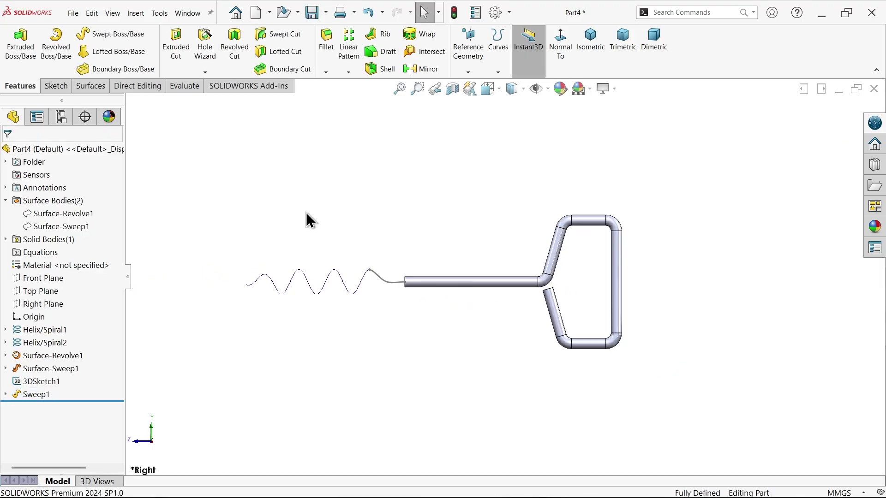
- Inspect the swept handle and spiral curve, and examine the spiral's profile diameters and their positions in the reference drawing
{"action": "middle_click_drag", "start_coordinate": [307, 215], "coordinate": [392, 316]}
{"action": "scroll", "coordinate": [377, 305], "scroll_direction": "down", "scroll_amount": 3}
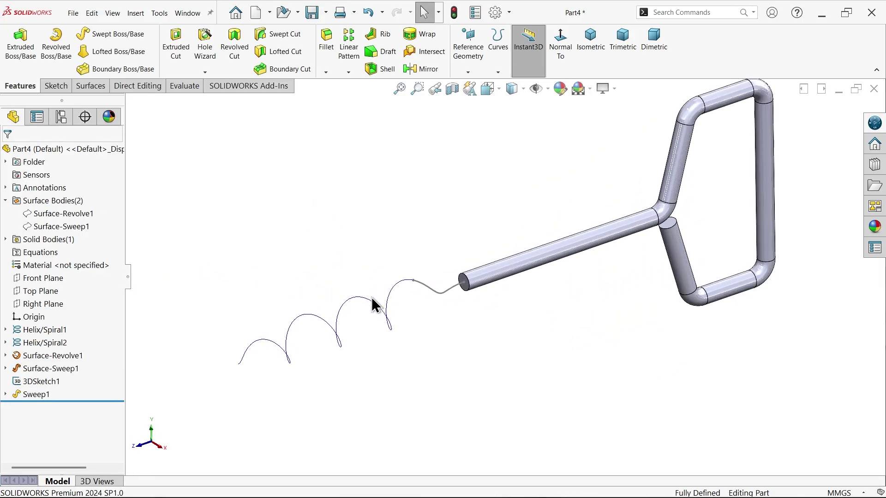
{"action": "scroll", "coordinate": [376, 304], "scroll_direction": "down", "scroll_amount": 1}
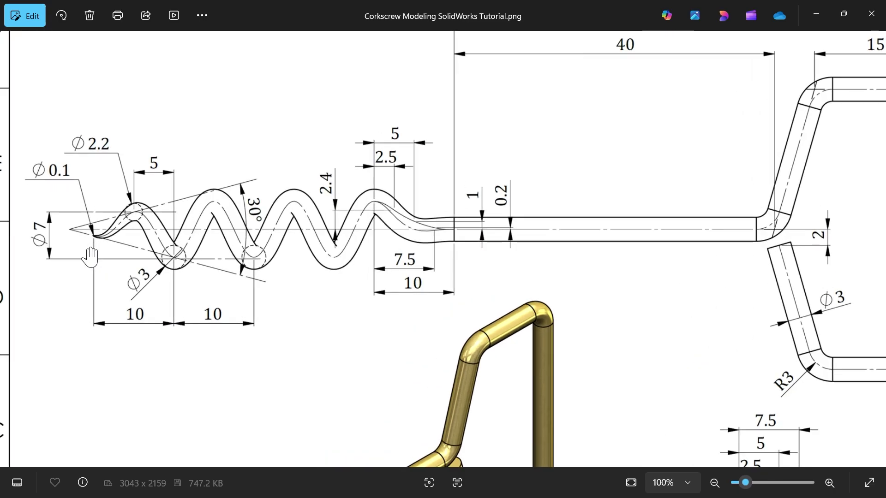
{"action": "scroll", "coordinate": [215, 276], "scroll_direction": "up", "scroll_amount": 2}
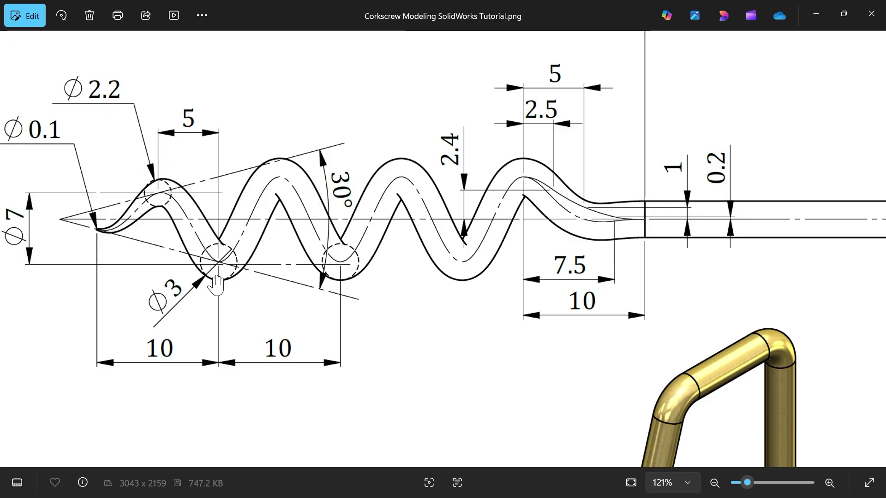
{"action": "left_click_drag", "start_coordinate": [222, 274], "coordinate": [259, 275]}
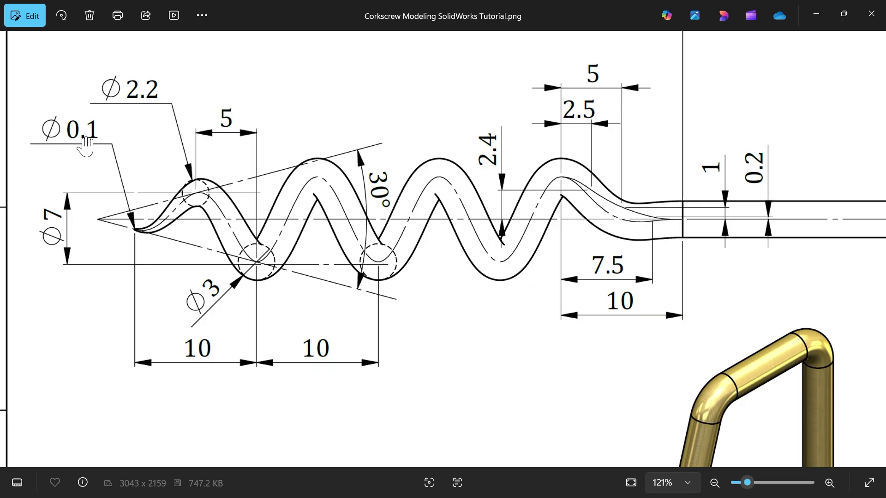
{"action": "scroll", "coordinate": [260, 226], "scroll_direction": "down", "scroll_amount": 5}
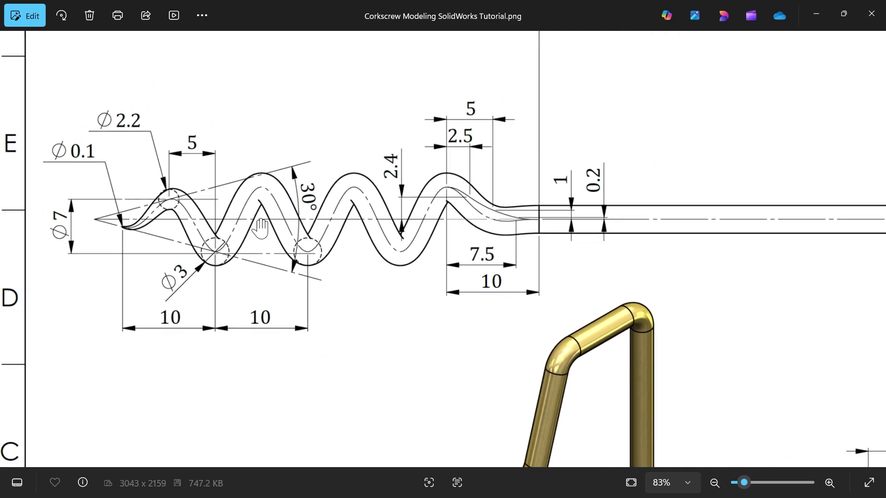
- Switch back to SOLIDWORKS and create a reference plane perpendicular to the tapered spiral curve, coincident with its free tip endpoint
{"action": "left_click", "coordinate": [819, 16]}
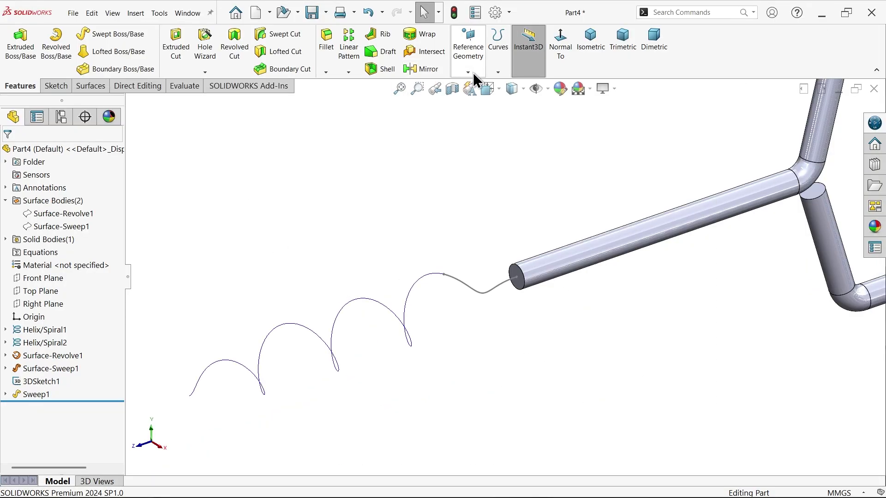
{"action": "left_click", "coordinate": [472, 76]}
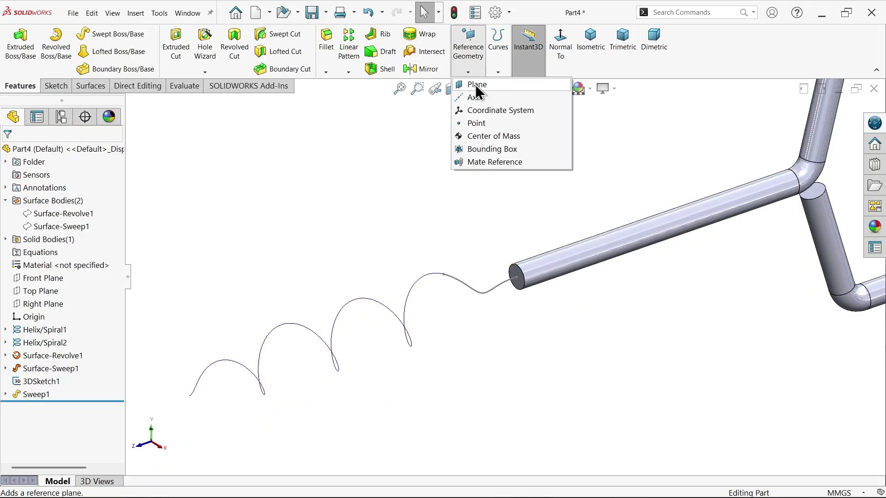
{"action": "left_click", "coordinate": [475, 84]}
{"action": "scroll", "coordinate": [352, 348], "scroll_direction": "up", "scroll_amount": 2}
{"action": "scroll", "coordinate": [323, 326], "scroll_direction": "down", "scroll_amount": 8}
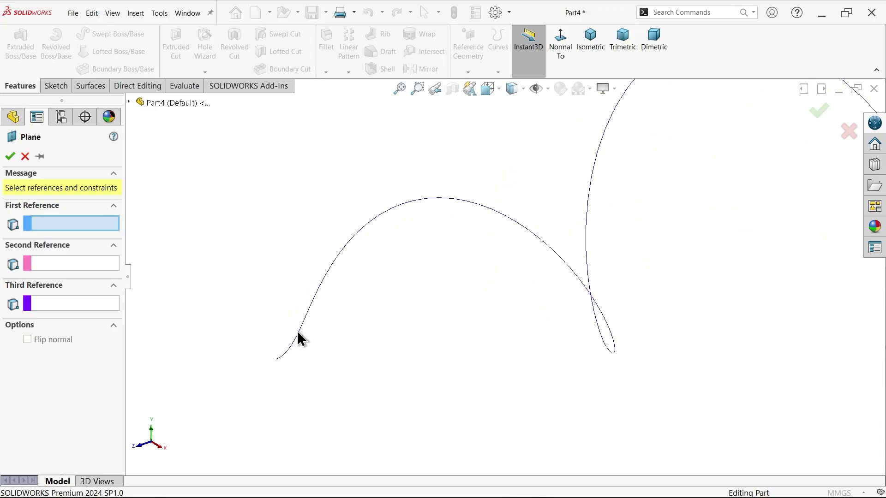
{"action": "left_click", "coordinate": [292, 346]}
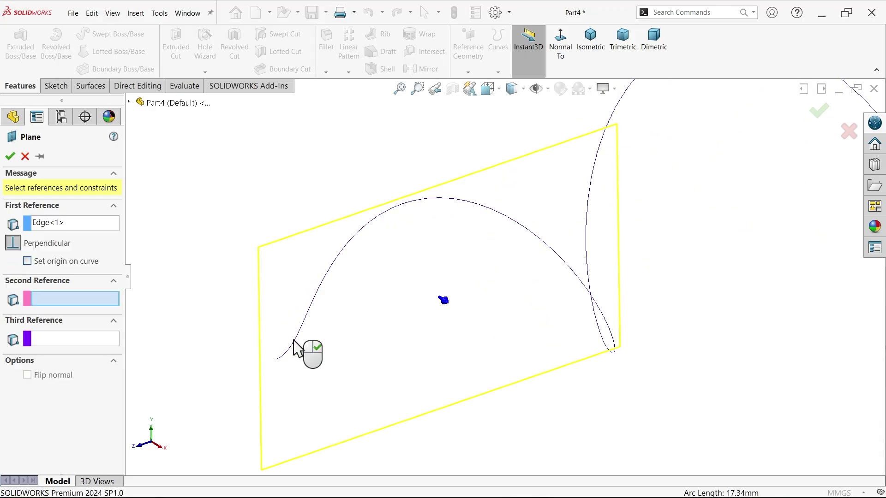
{"action": "left_click", "coordinate": [276, 359]}
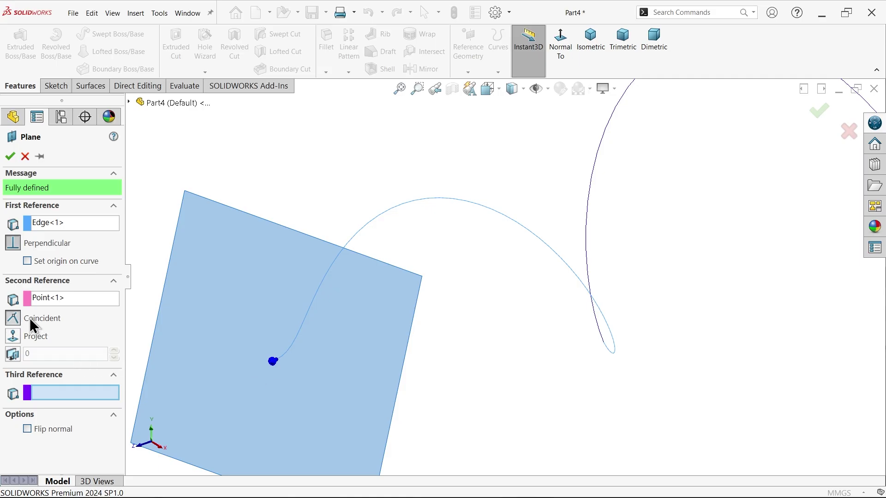
{"action": "left_click", "coordinate": [10, 157]}
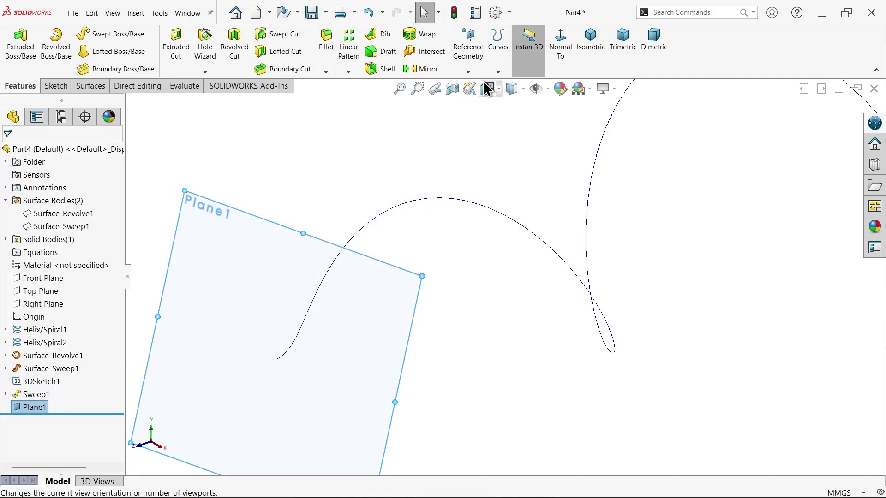
- Create a reference plane perpendicular to the constant-diameter helix, coincident with its endpoint where the tapered spiral begins
{"action": "left_click", "coordinate": [463, 124]}
{"action": "left_click", "coordinate": [468, 73]}
{"action": "left_click", "coordinate": [475, 87]}
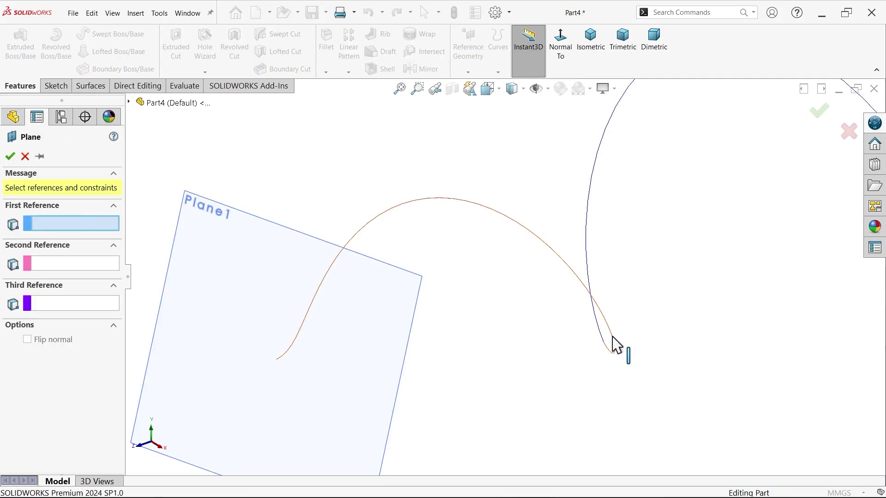
{"action": "scroll", "coordinate": [609, 289], "scroll_direction": "up", "scroll_amount": 3}
{"action": "left_click", "coordinate": [562, 249]}
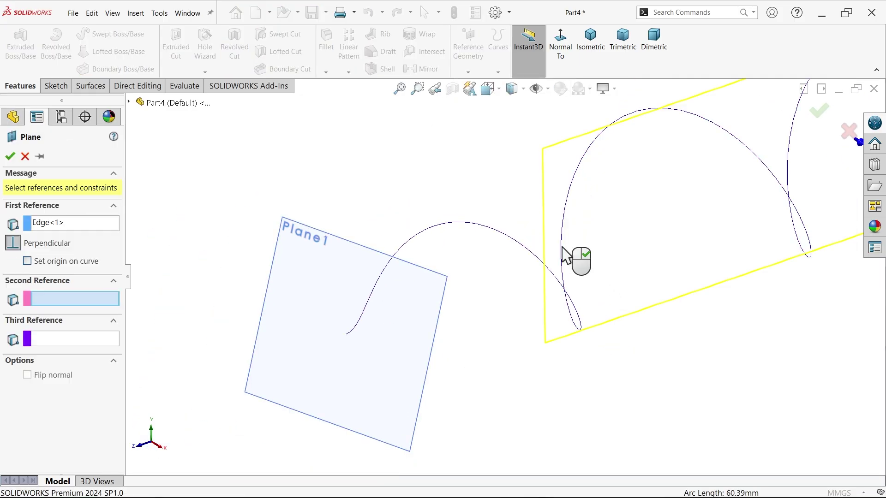
{"action": "left_click", "coordinate": [572, 321]}
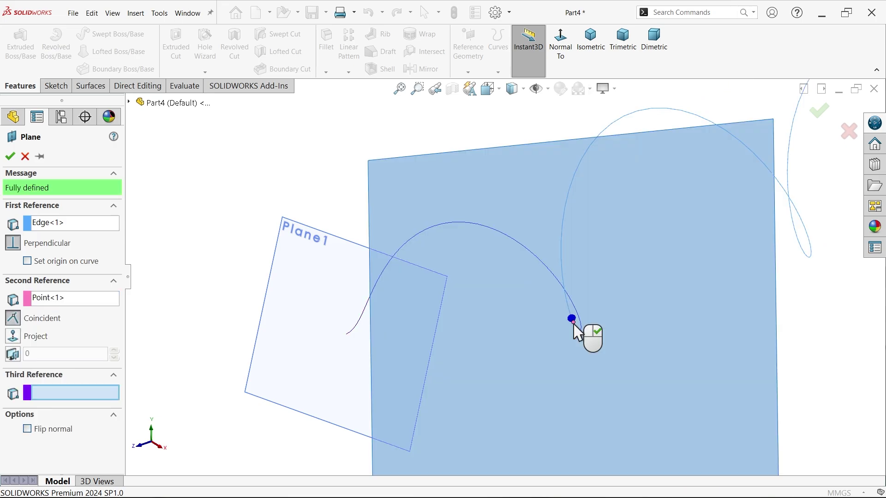
{"action": "left_click", "coordinate": [9, 156]}
- Create a reference plane offset 5 mm from the Front Plane, toward the spiral's tip
{"action": "scroll", "coordinate": [531, 282], "scroll_direction": "up", "scroll_amount": 3}
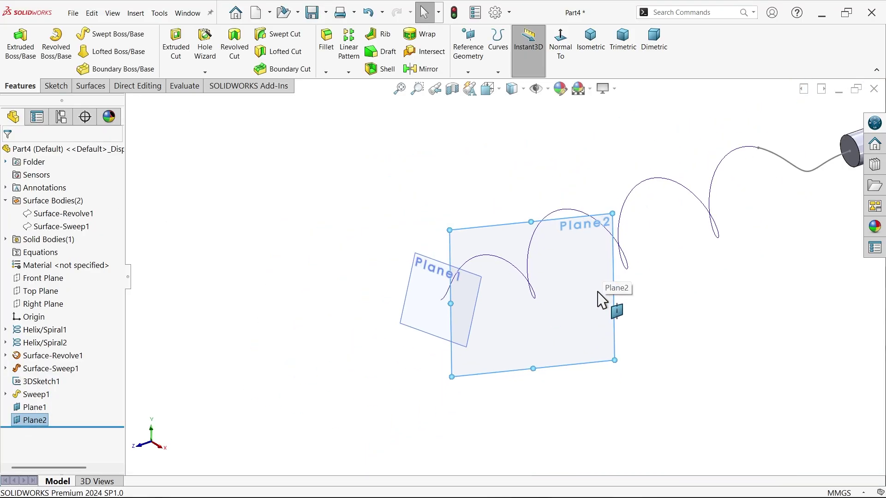
{"action": "left_click", "coordinate": [682, 309]}
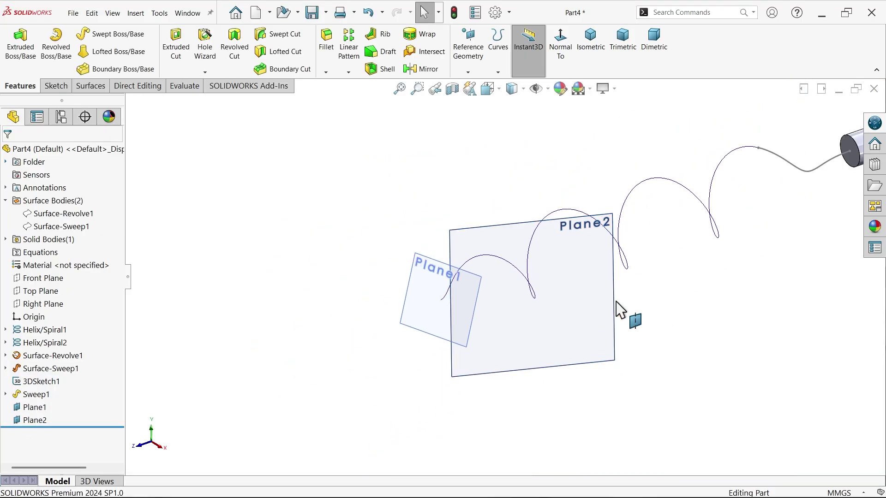
{"action": "scroll", "coordinate": [635, 307], "scroll_direction": "down", "scroll_amount": 3}
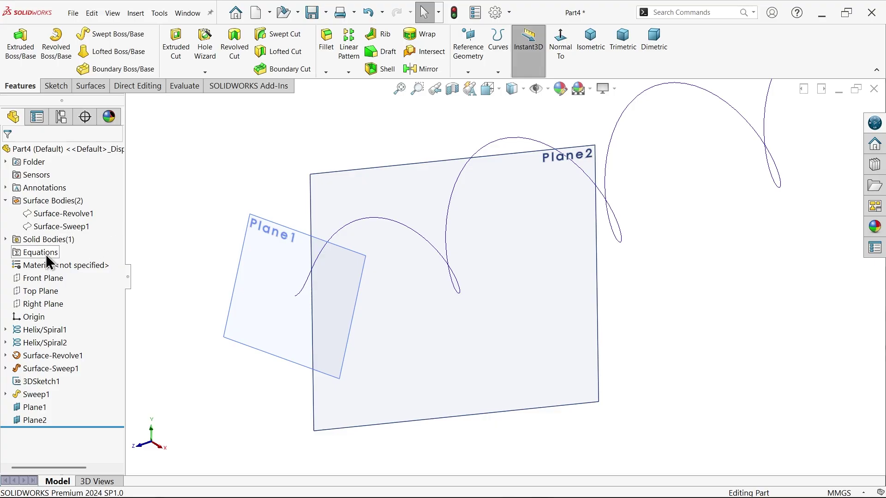
{"action": "left_click", "coordinate": [51, 279]}
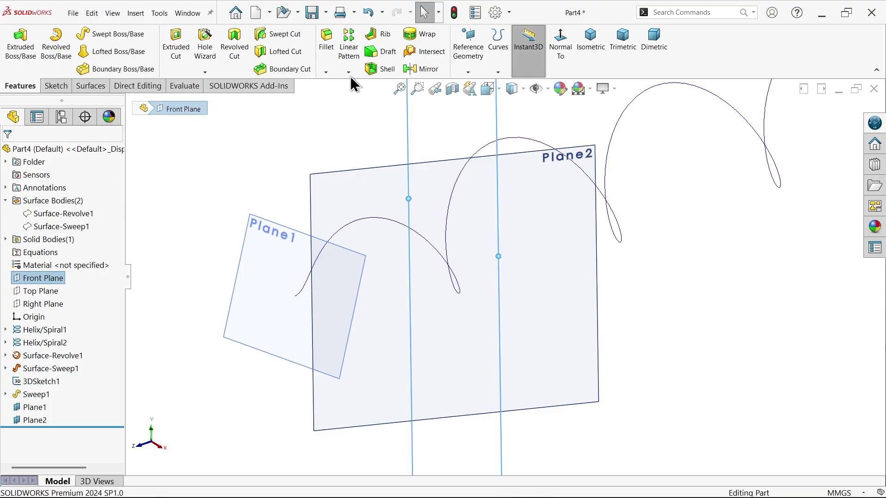
{"action": "left_click", "coordinate": [468, 73]}
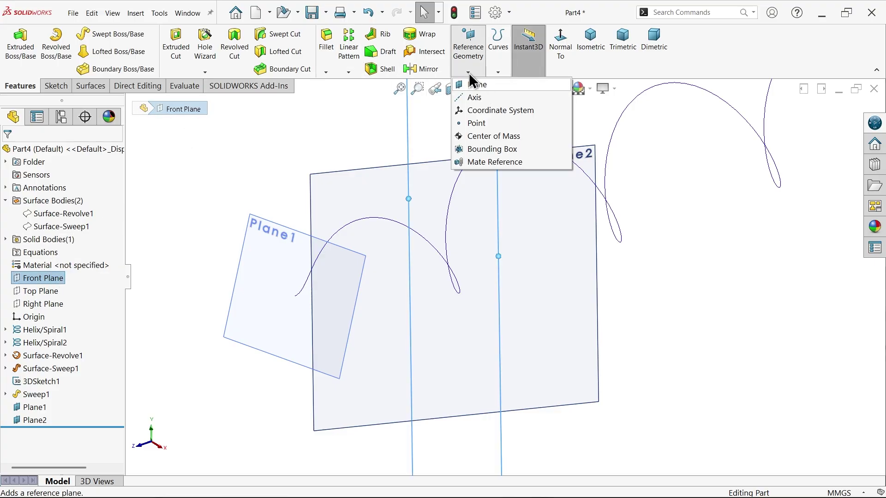
{"action": "left_click", "coordinate": [476, 85]}
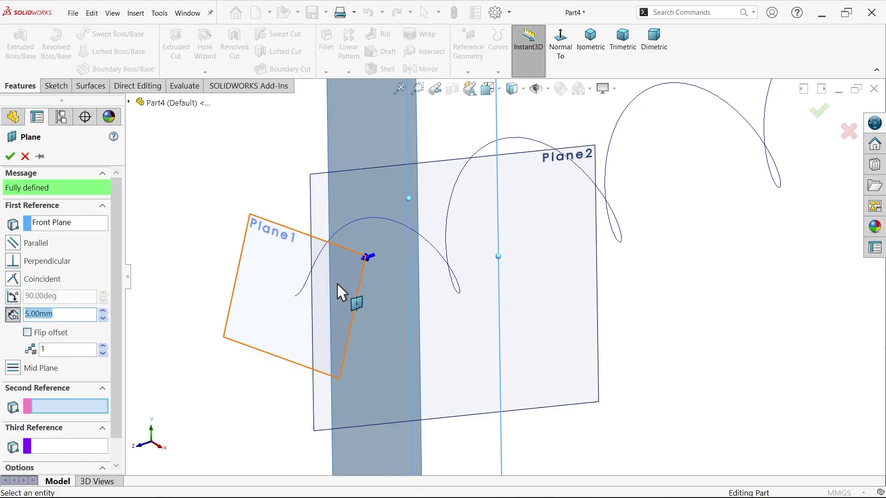
{"action": "key", "text": "z"}
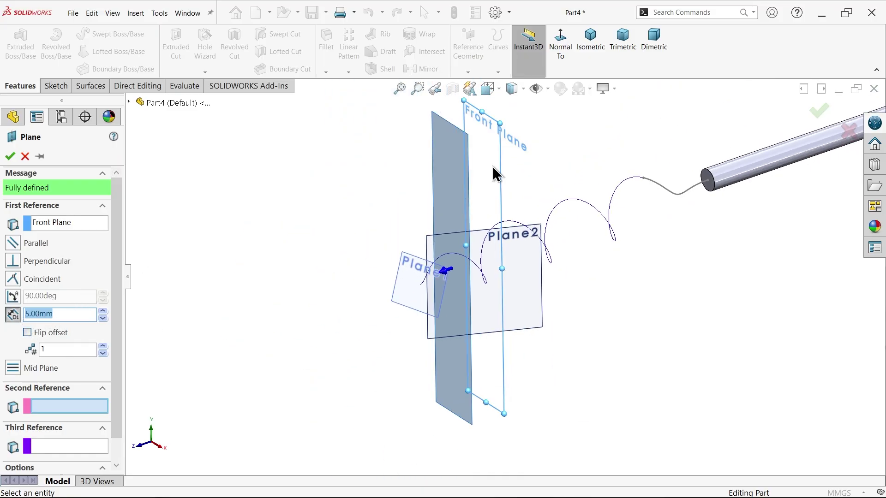
{"action": "left_click", "coordinate": [9, 157]}
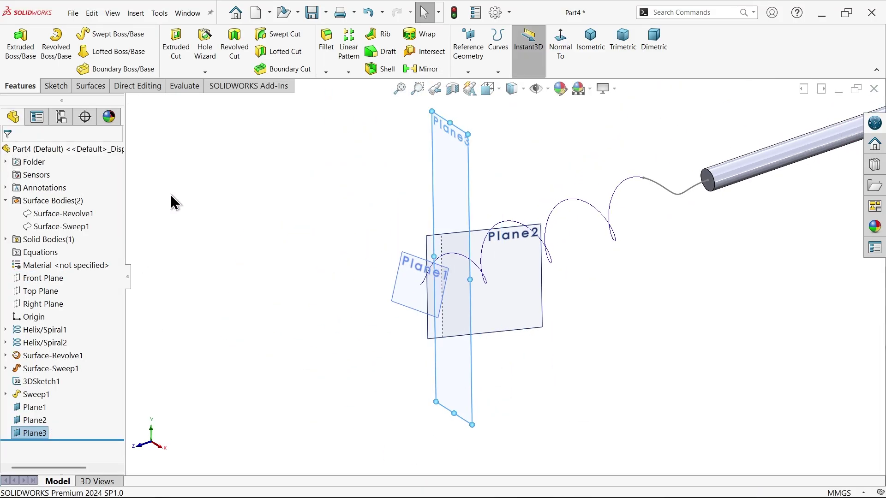
- Start a sketch on the plane at the spiral's tip and draw a circle about 0.65 mm in diameter beside the curve
{"action": "scroll", "coordinate": [375, 284], "scroll_direction": "down", "scroll_amount": 2}
{"action": "scroll", "coordinate": [375, 284], "scroll_direction": "down", "scroll_amount": 1}
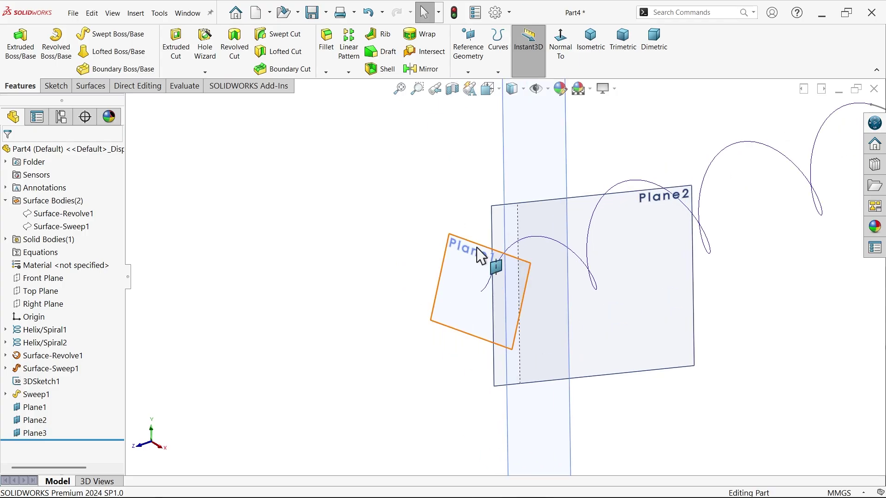
{"action": "left_click", "coordinate": [484, 259]}
{"action": "left_click", "coordinate": [517, 221]}
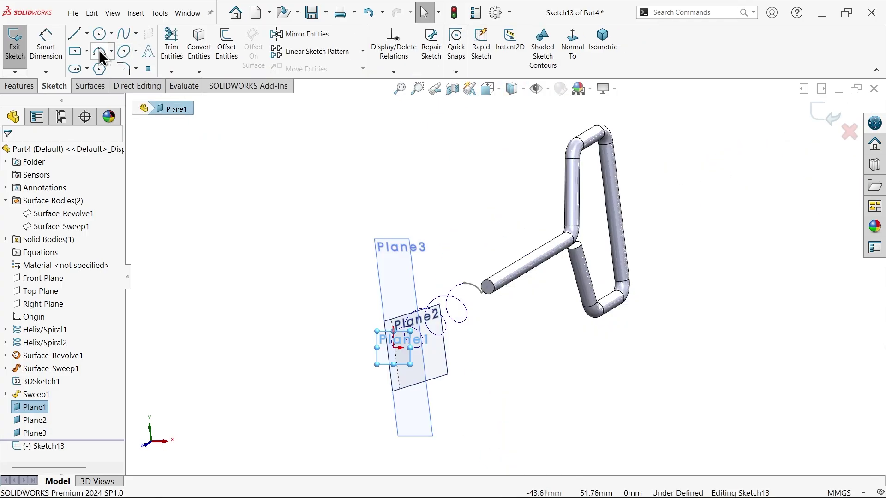
{"action": "left_click", "coordinate": [102, 33]}
{"action": "scroll", "coordinate": [406, 346], "scroll_direction": "down", "scroll_amount": 5}
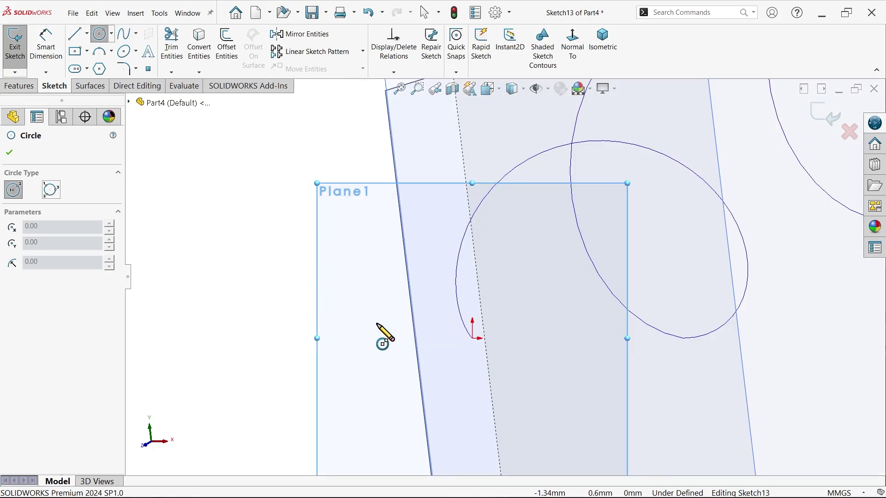
{"action": "left_click", "coordinate": [354, 329]}
{"action": "left_click", "coordinate": [372, 336]}
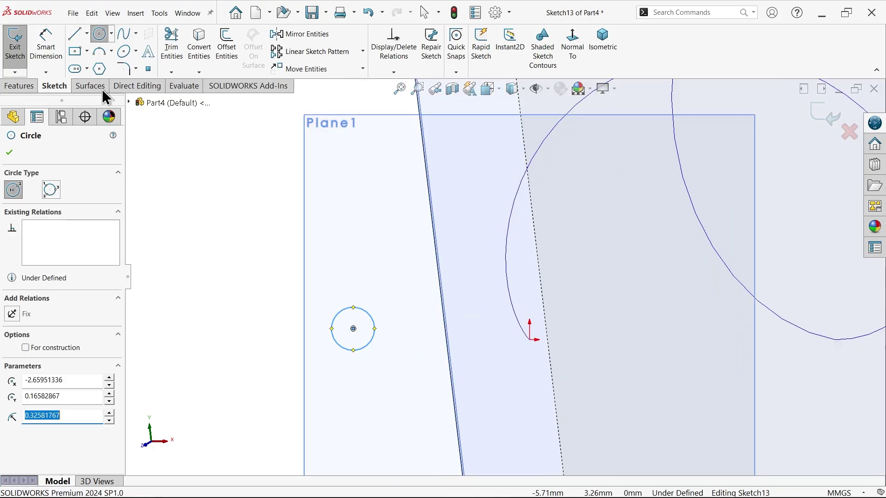
- Dimension the tip circle's diameter as 0.1 mm
{"action": "left_click", "coordinate": [46, 46]}
{"action": "left_click", "coordinate": [361, 355]}
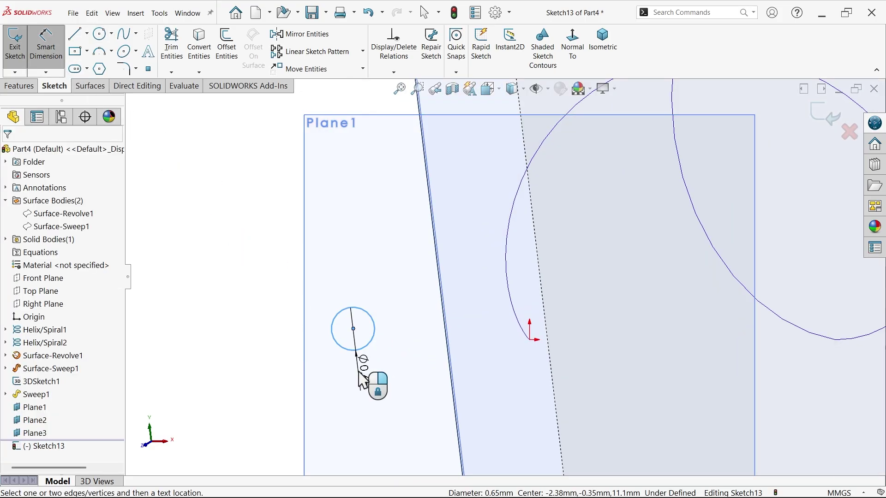
{"action": "left_click", "coordinate": [364, 376]}
{"action": "type", "text": "0.1"}
{"action": "key", "text": "Return"}
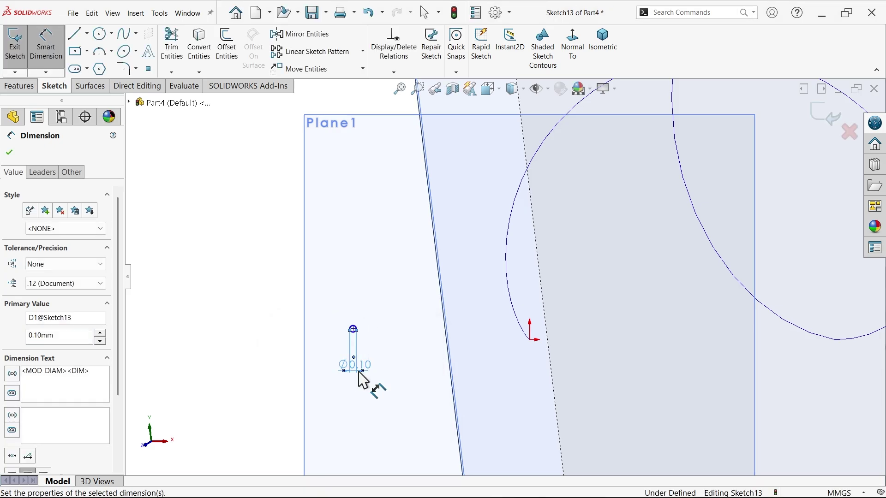
{"action": "left_click", "coordinate": [9, 152]}
- Add a pierce relation between the 0.1 mm circle's centre and the tapered spiral, and hide the plane after leaving the sketch
{"action": "scroll", "coordinate": [492, 328], "scroll_direction": "down", "scroll_amount": 4}
{"action": "left_click", "coordinate": [587, 351]}
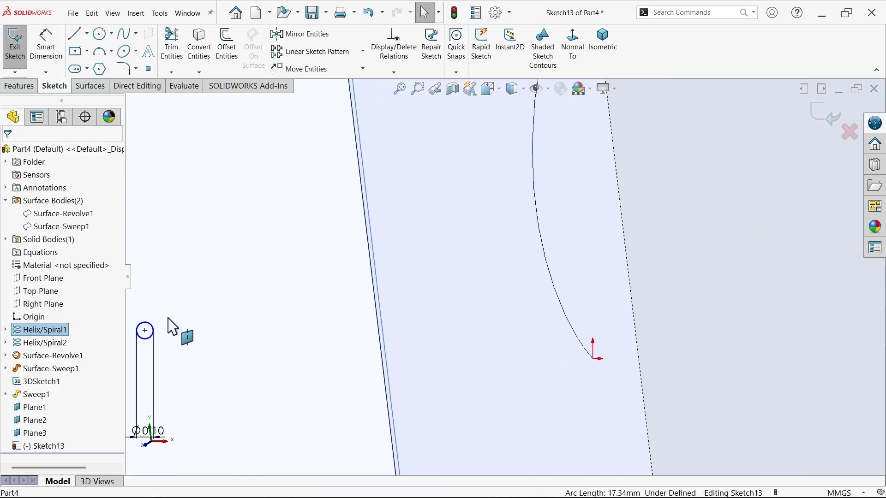
{"action": "left_click", "coordinate": [144, 332], "text": "ctrl"}
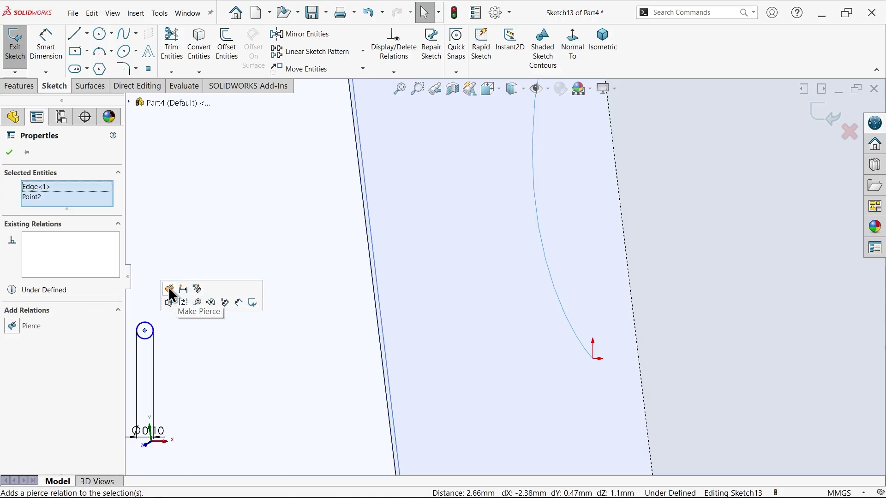
{"action": "left_click", "coordinate": [169, 290]}
{"action": "scroll", "coordinate": [537, 340], "scroll_direction": "up", "scroll_amount": 5}
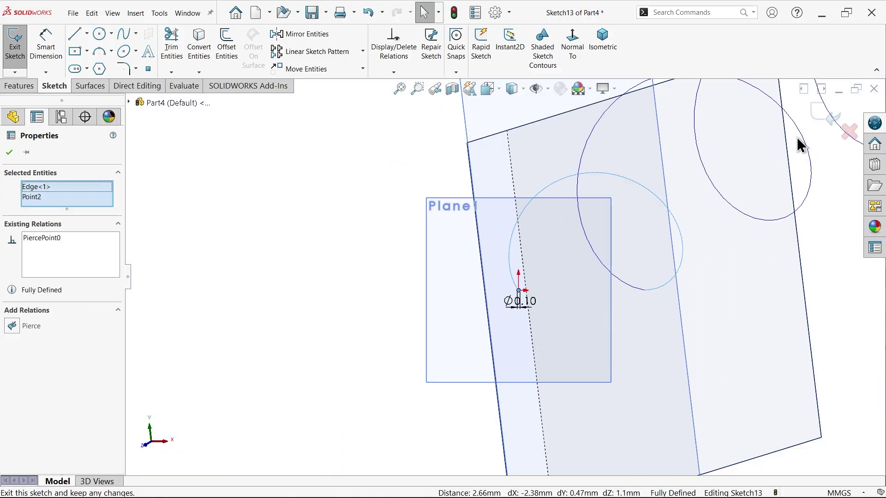
{"action": "left_click", "coordinate": [827, 119]}
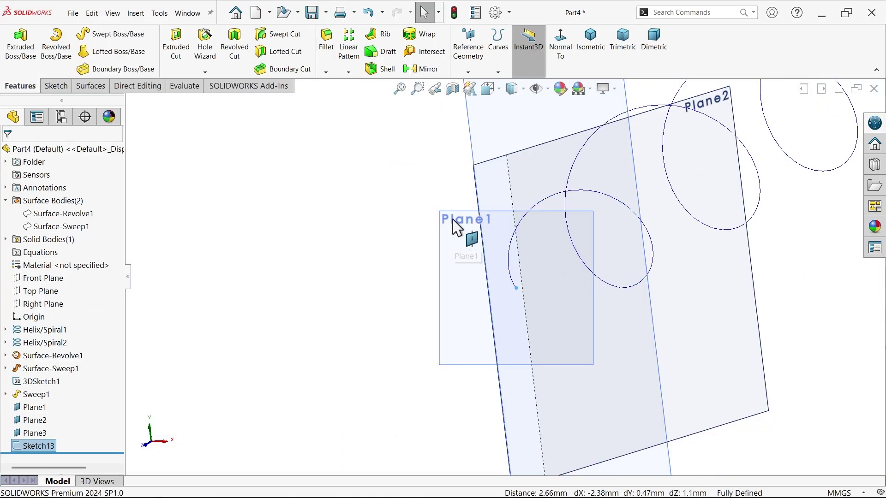
{"action": "left_click", "coordinate": [454, 221]}
{"action": "left_click", "coordinate": [508, 190]}
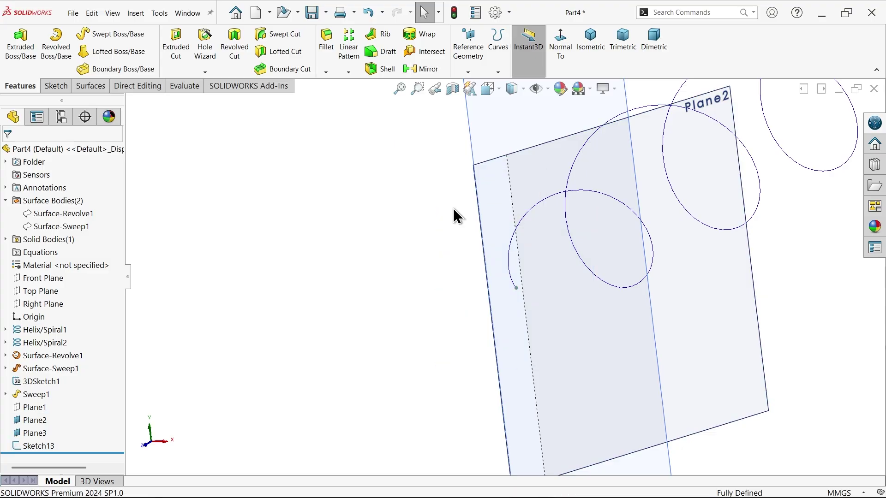
- Start a sketch on the 5 mm offset plane and draw a circle about 2.4 mm in diameter beside the model
{"action": "scroll", "coordinate": [399, 219], "scroll_direction": "up", "scroll_amount": 5}
{"action": "middle_click_drag", "start_coordinate": [401, 226], "coordinate": [384, 259]}
{"action": "scroll", "coordinate": [441, 278], "scroll_direction": "down", "scroll_amount": 4}
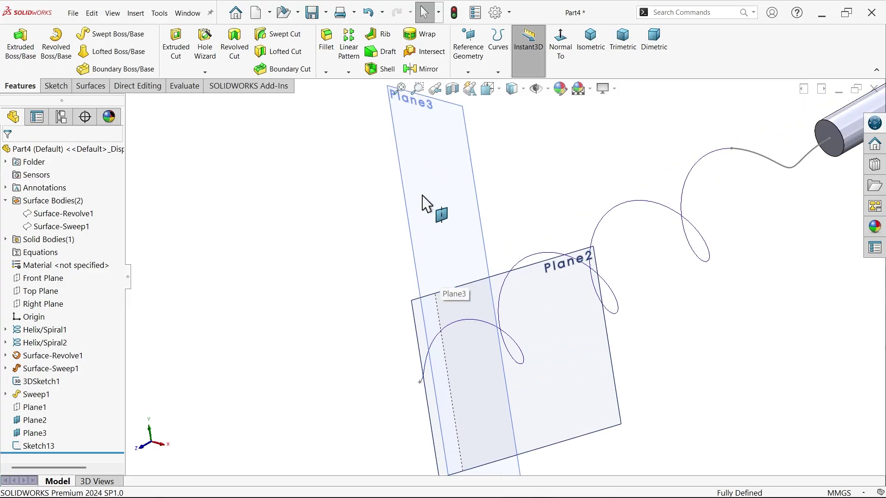
{"action": "left_click", "coordinate": [480, 210]}
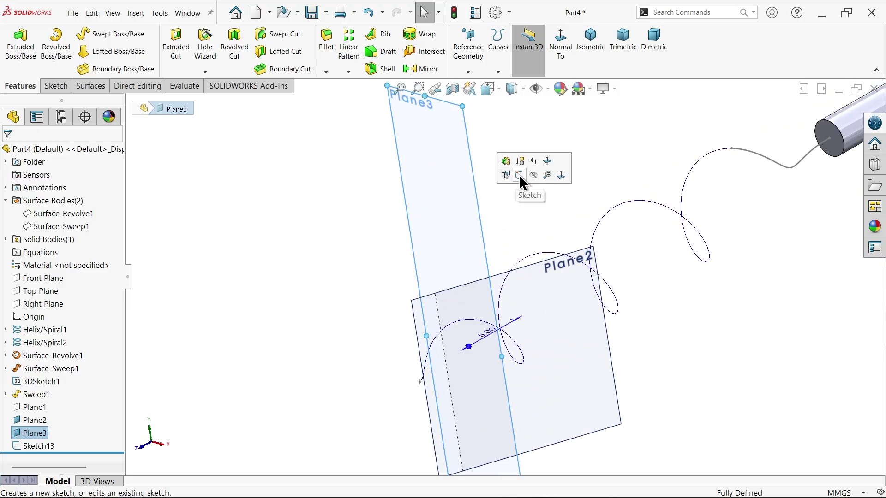
{"action": "left_click", "coordinate": [520, 176]}
{"action": "left_click", "coordinate": [99, 34]}
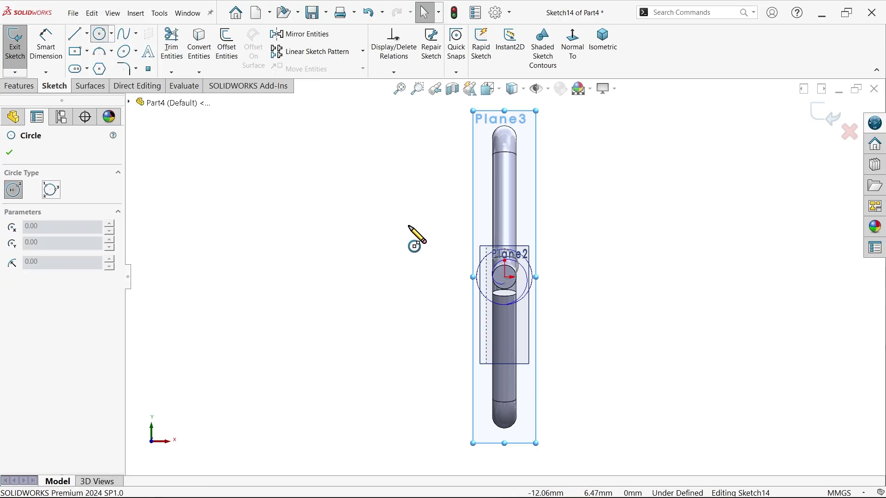
{"action": "scroll", "coordinate": [445, 277], "scroll_direction": "down", "scroll_amount": 3}
{"action": "left_click", "coordinate": [444, 270]}
{"action": "left_click", "coordinate": [465, 285]}
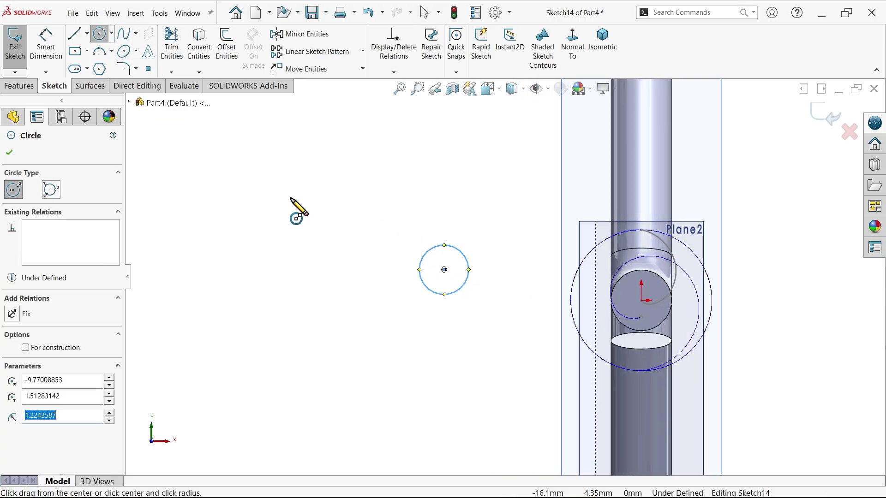
- Dimension the circle on the offset plane with a 2.2 mm diameter
{"action": "left_click", "coordinate": [46, 44]}
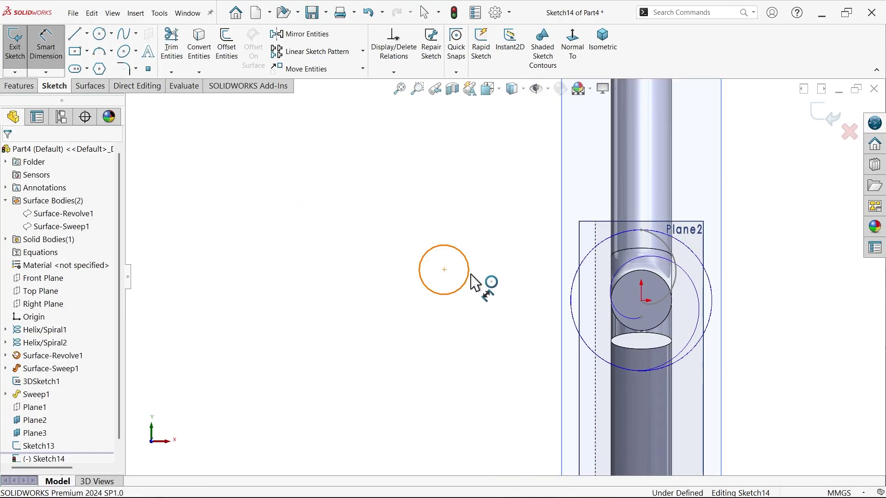
{"action": "left_click", "coordinate": [470, 275]}
{"action": "left_click", "coordinate": [518, 287]}
{"action": "type", "text": "2.2"}
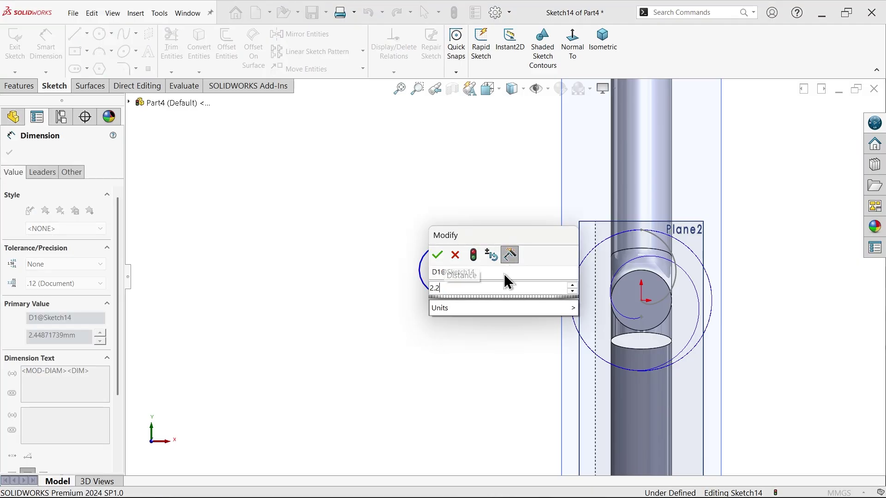
{"action": "key", "text": "Return"}
{"action": "left_click", "coordinate": [11, 157]}
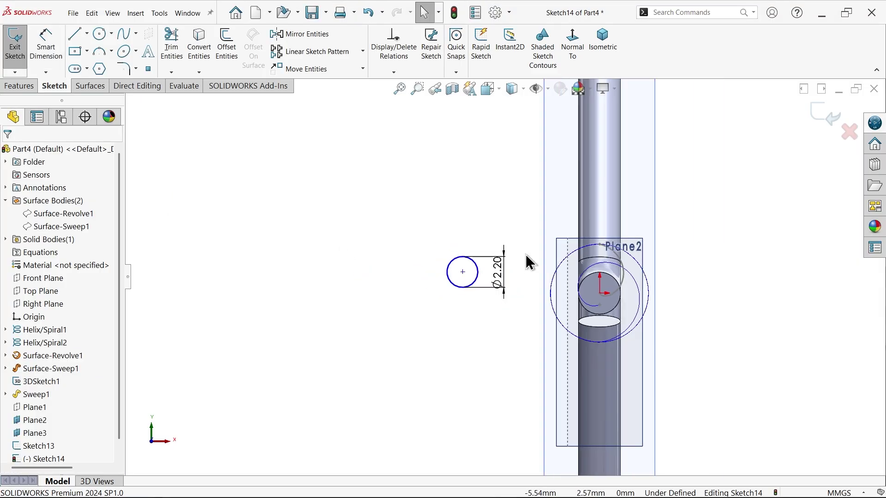
- Add a pierce relation between the centre of the 2.2 mm circle and the tapered spiral
{"action": "middle_click_drag", "start_coordinate": [505, 253], "coordinate": [445, 340]}
{"action": "left_click", "coordinate": [445, 340]}
{"action": "scroll", "coordinate": [396, 383], "scroll_direction": "up", "scroll_amount": 3}
{"action": "left_click", "coordinate": [195, 229], "text": "ctrl"}
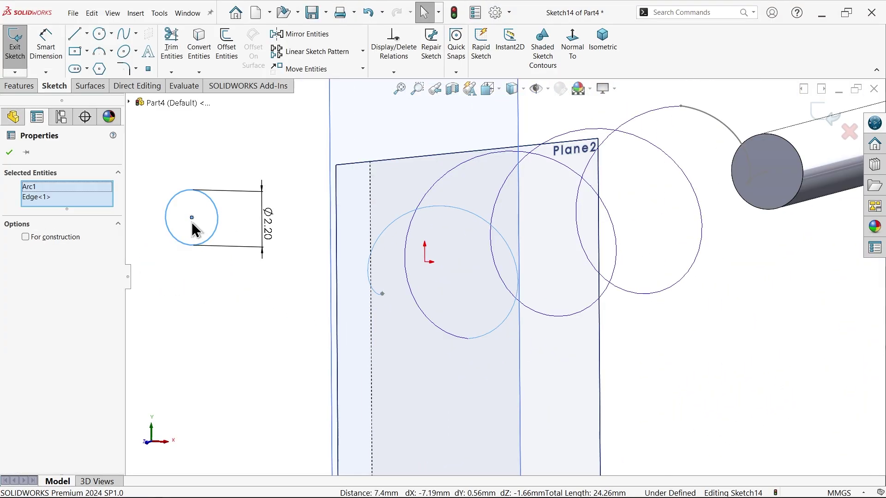
{"action": "left_click", "coordinate": [193, 218]}
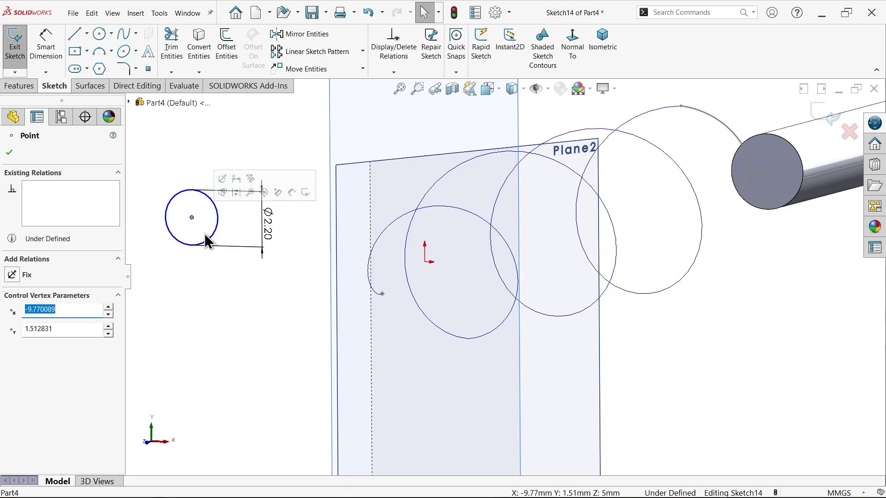
{"action": "left_click", "coordinate": [492, 332], "text": "ctrl"}
{"action": "left_click", "coordinate": [519, 291]}
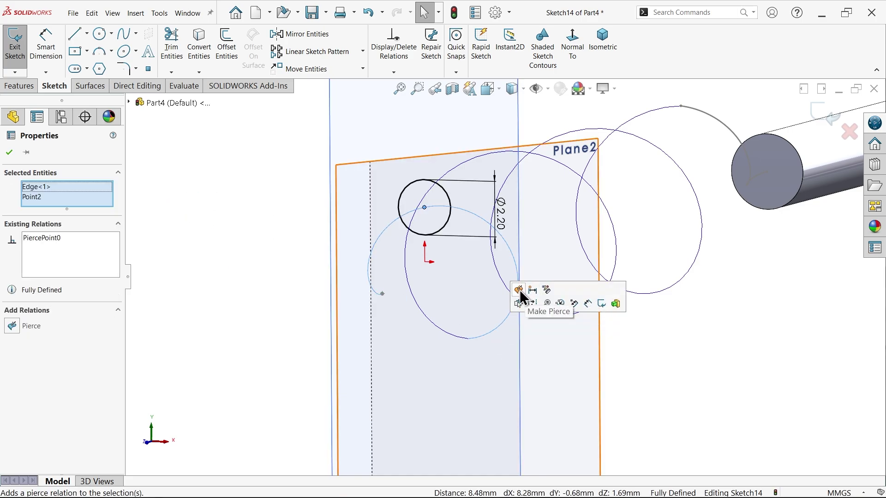
- Exit the 2.2 mm circle's sketch and hide the 5 mm offset plane, Plane3
{"action": "scroll", "coordinate": [463, 250], "scroll_direction": "down", "scroll_amount": 3}
{"action": "middle_click_drag", "start_coordinate": [463, 249], "coordinate": [500, 277]}
{"action": "scroll", "coordinate": [716, 212], "scroll_direction": "up", "scroll_amount": 3}
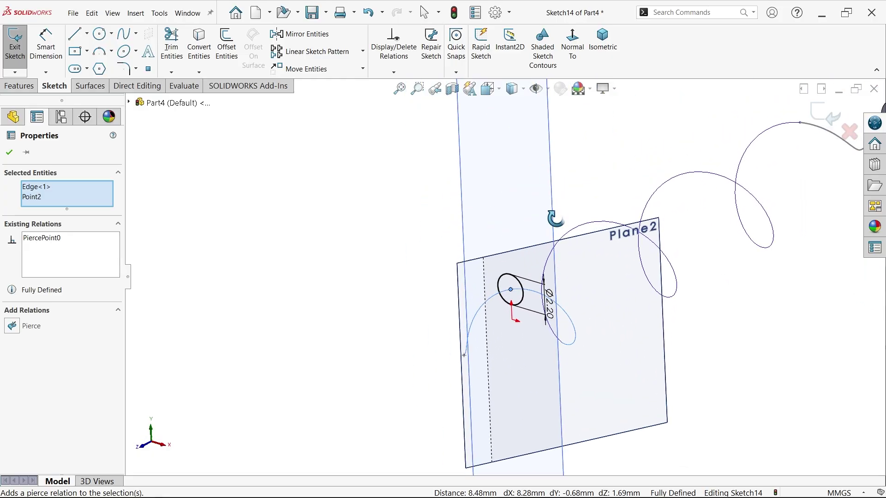
{"action": "scroll", "coordinate": [530, 296], "scroll_direction": "down", "scroll_amount": 5}
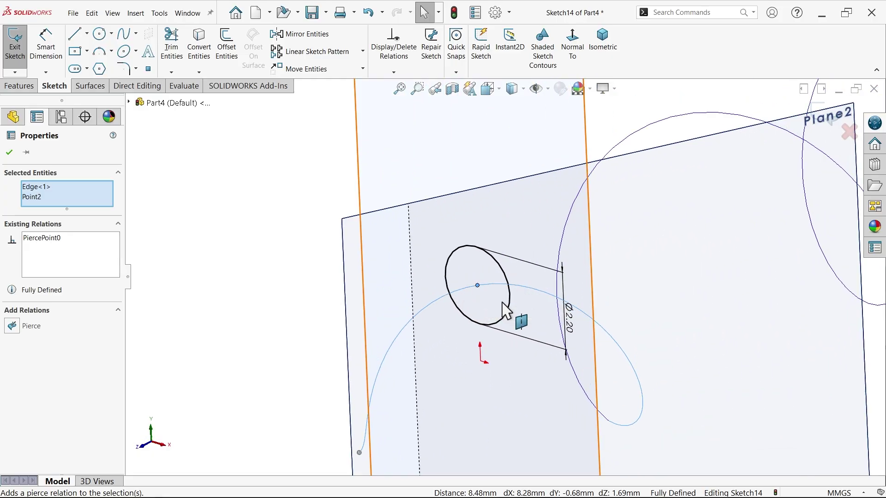
{"action": "left_click", "coordinate": [831, 121]}
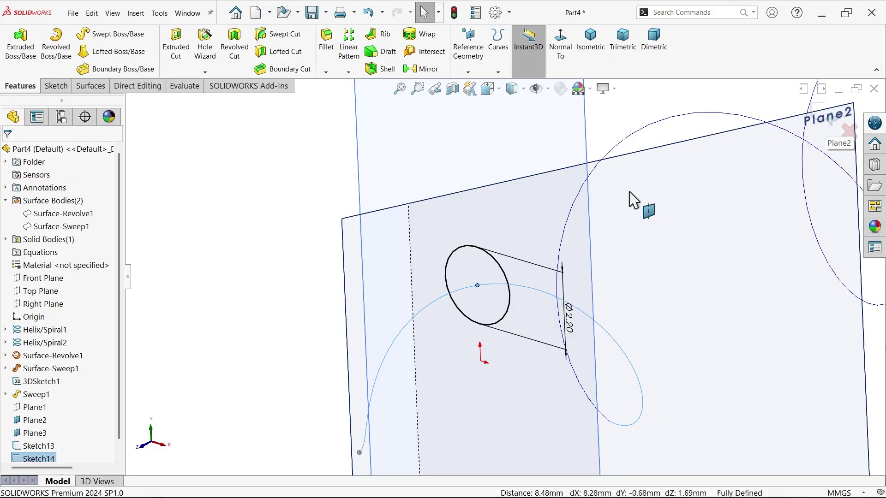
{"action": "scroll", "coordinate": [633, 199], "scroll_direction": "up", "scroll_amount": 4}
{"action": "scroll", "coordinate": [528, 207], "scroll_direction": "up", "scroll_amount": 2}
{"action": "left_click", "coordinate": [342, 270]}
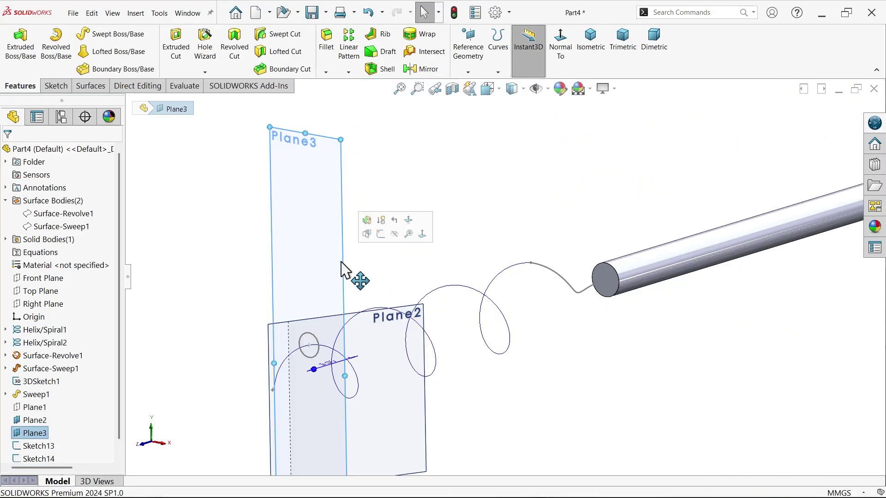
{"action": "left_click", "coordinate": [395, 235]}
- Start a sketch on Plane2 and draw a circle about 5.6 mm in diameter above the helix curve
{"action": "scroll", "coordinate": [346, 366], "scroll_direction": "down", "scroll_amount": 3}
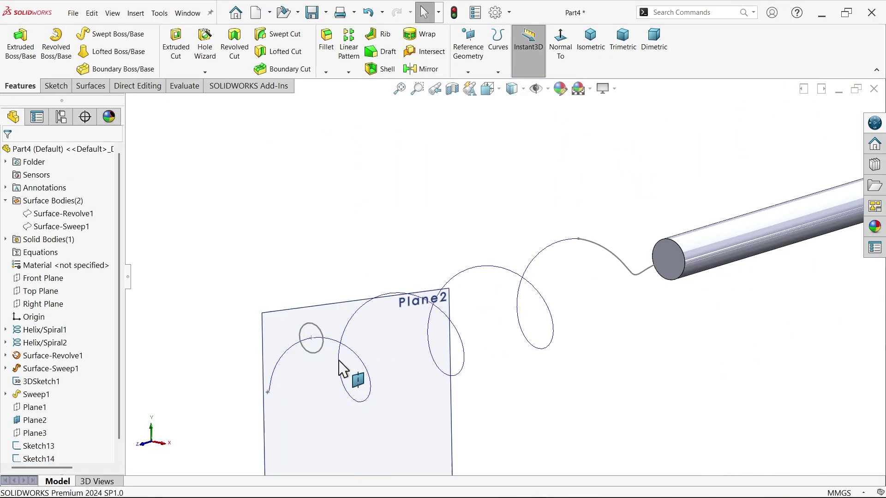
{"action": "scroll", "coordinate": [485, 300], "scroll_direction": "up", "scroll_amount": 3}
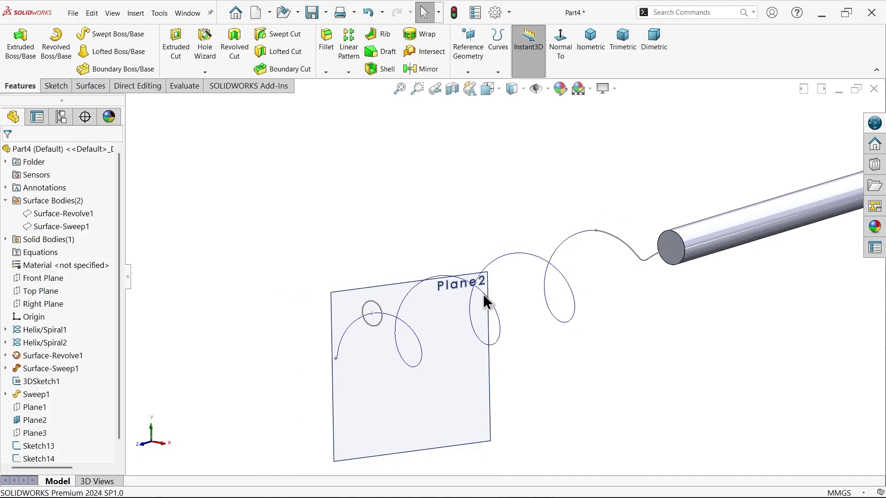
{"action": "left_click", "coordinate": [490, 396]}
{"action": "left_click", "coordinate": [529, 360]}
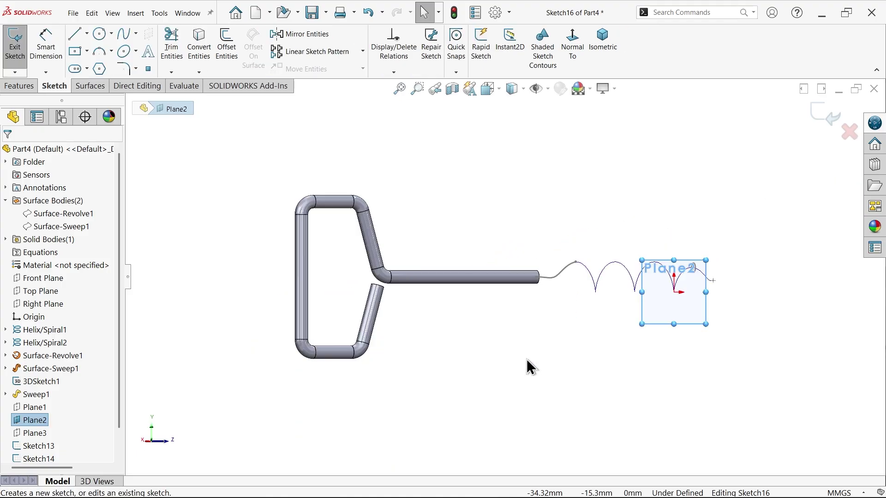
{"action": "left_click", "coordinate": [102, 35]}
{"action": "scroll", "coordinate": [615, 271], "scroll_direction": "down", "scroll_amount": 5}
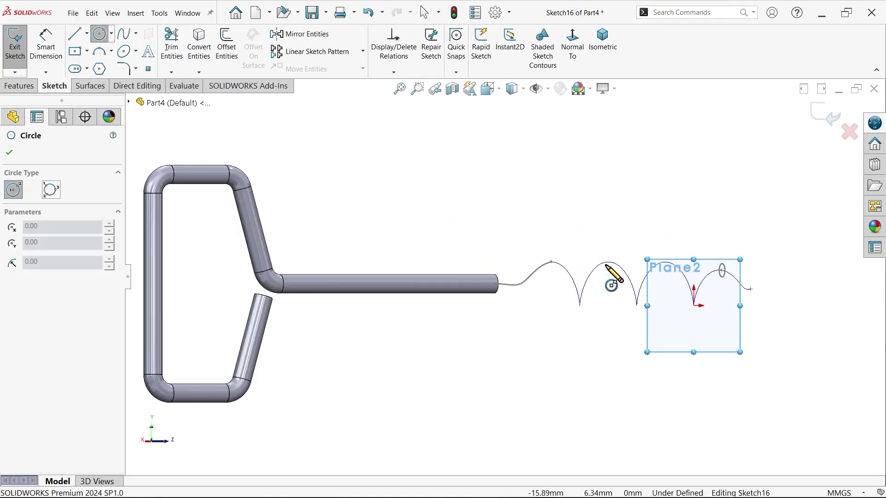
{"action": "left_click", "coordinate": [649, 196]}
{"action": "left_click", "coordinate": [677, 208]}
- Dimension the circle on Plane2 with a 3 mm diameter
{"action": "left_click", "coordinate": [46, 44]}
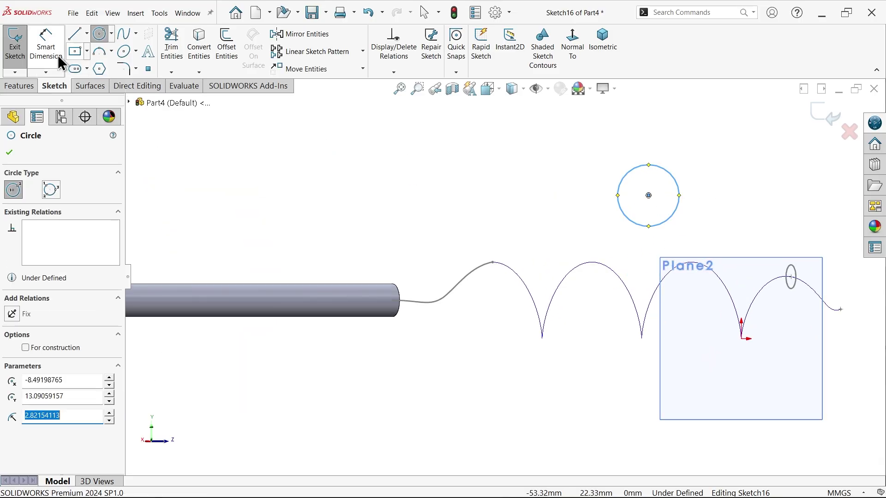
{"action": "left_click", "coordinate": [676, 212]}
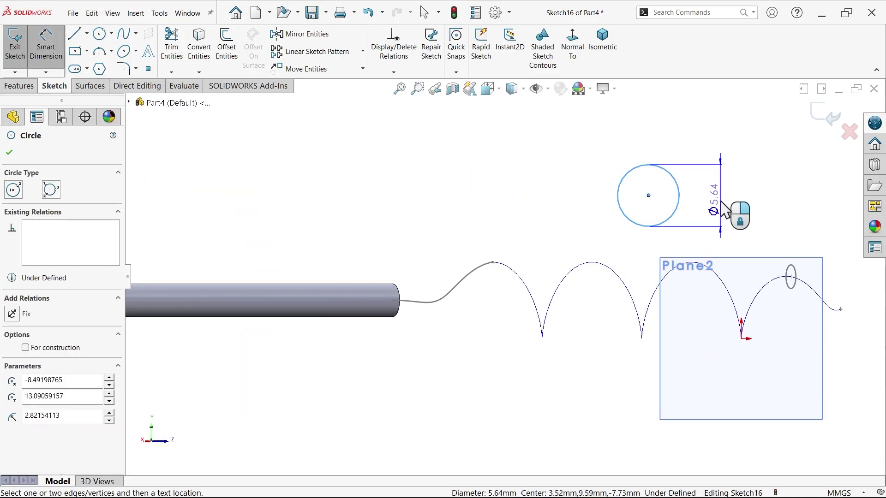
{"action": "left_click", "coordinate": [721, 202]}
{"action": "type", "text": "3"}
{"action": "key", "text": "Return"}
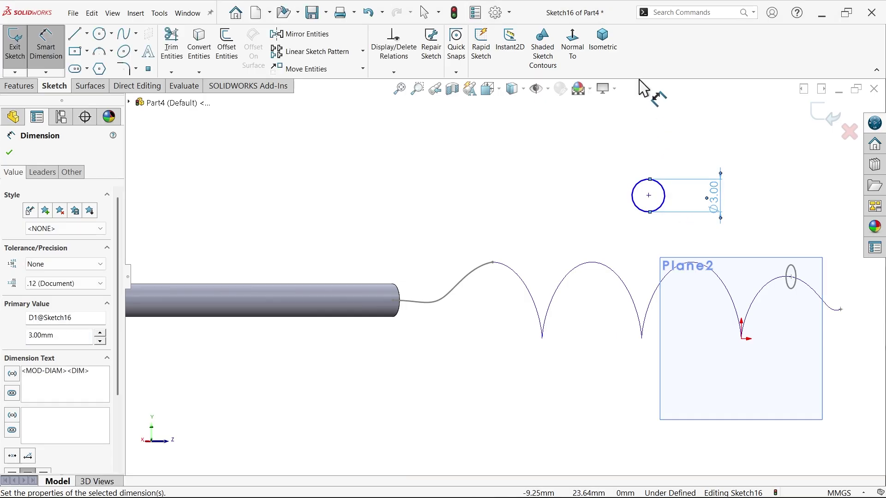
{"action": "left_click", "coordinate": [614, 51]}
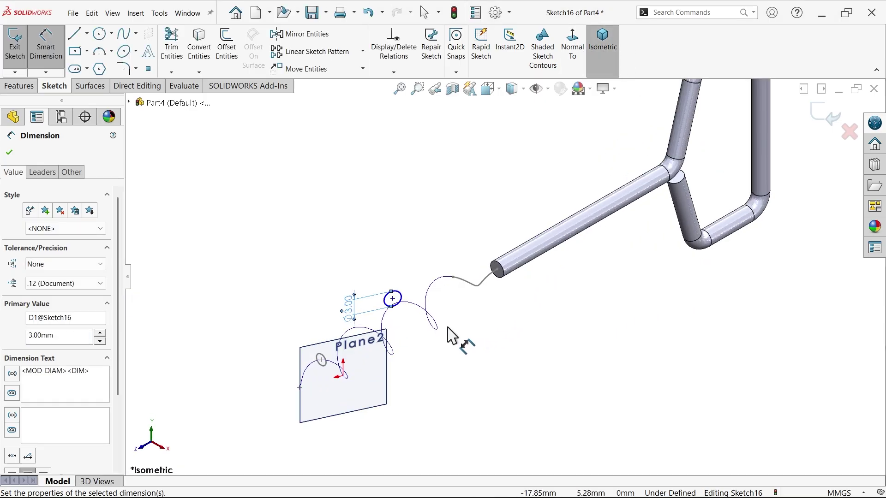
{"action": "left_click", "coordinate": [9, 152]}
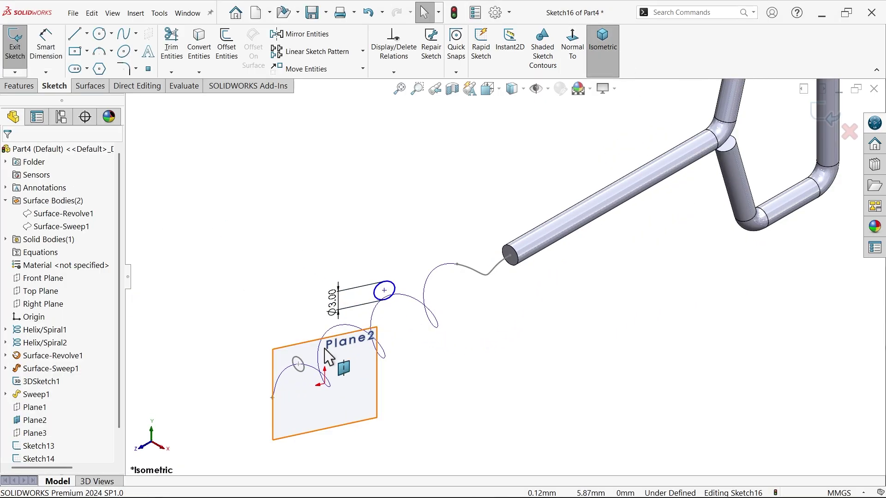
- Add a pierce relation between the 3 mm circle's centre and the three-turn helix, Helix/Spiral2
{"action": "scroll", "coordinate": [369, 347], "scroll_direction": "down", "scroll_amount": 5}
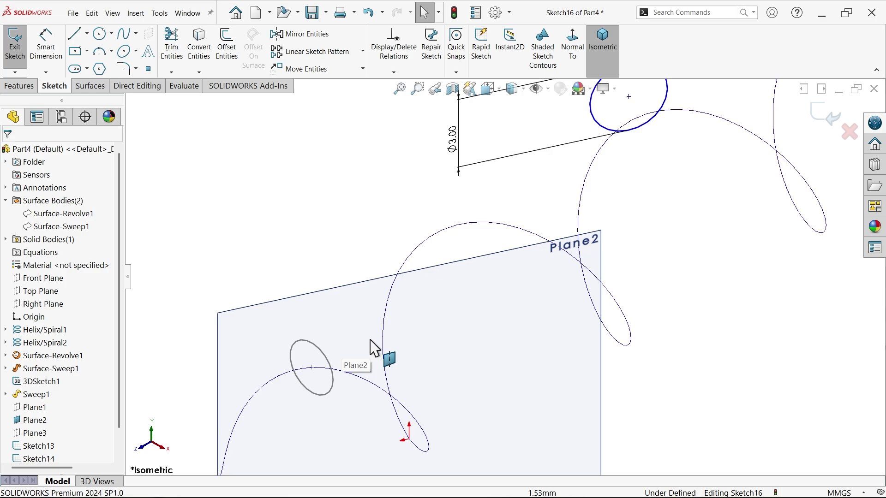
{"action": "left_click", "coordinate": [404, 268]}
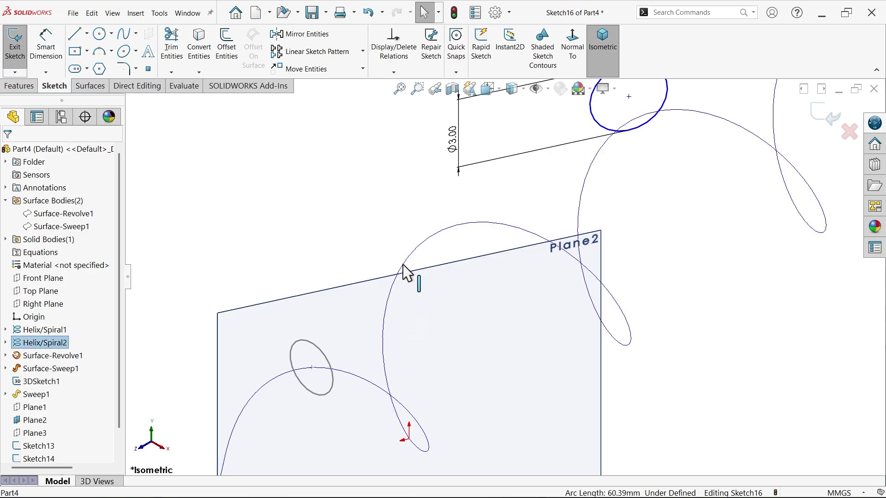
{"action": "scroll", "coordinate": [442, 272], "scroll_direction": "up", "scroll_amount": 2}
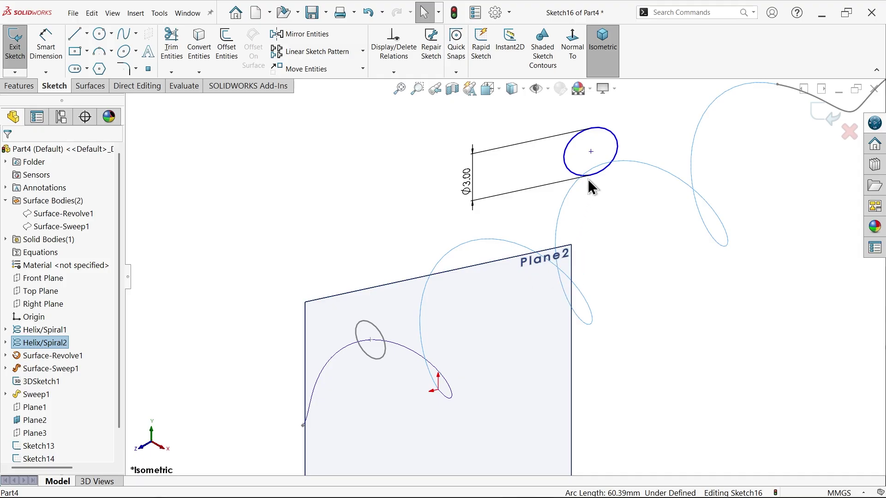
{"action": "left_click", "coordinate": [591, 151], "text": "ctrl"}
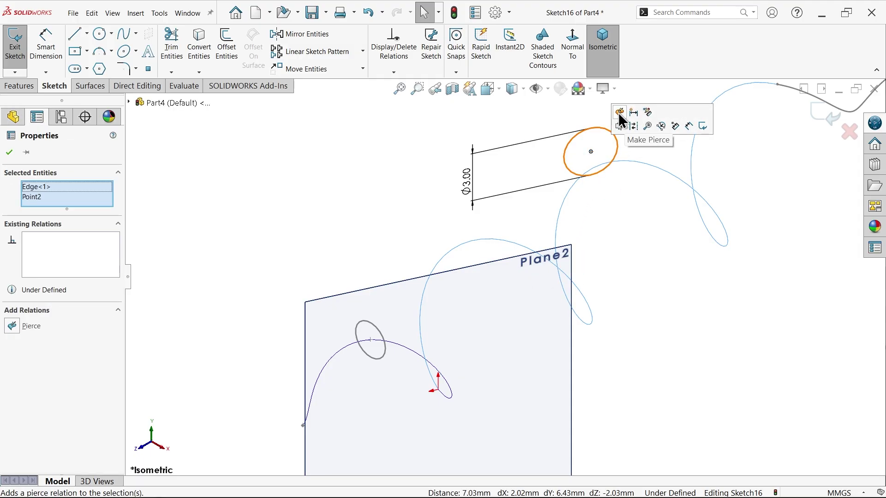
{"action": "left_click", "coordinate": [619, 113]}
{"action": "left_click", "coordinate": [236, 220]}
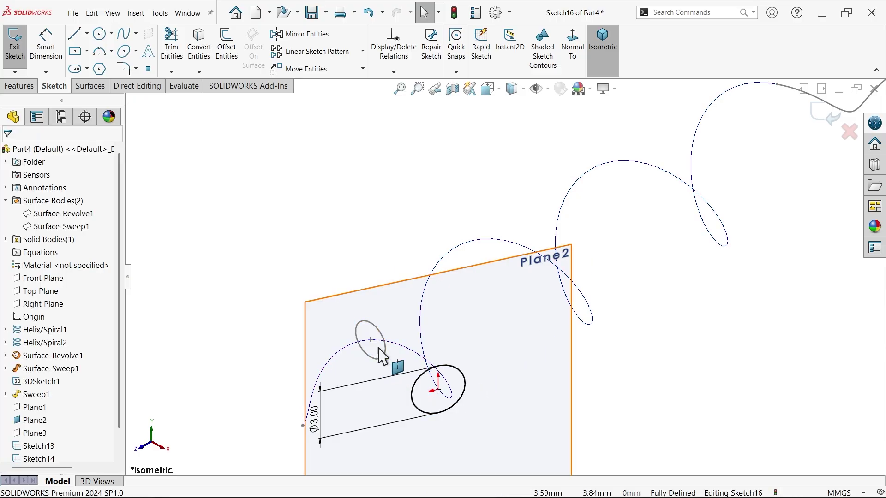
- Exit the 3 mm circle's sketch and hide Plane2
{"action": "middle_click_drag", "start_coordinate": [380, 356], "coordinate": [431, 375]}
{"action": "left_click", "coordinate": [814, 120]}
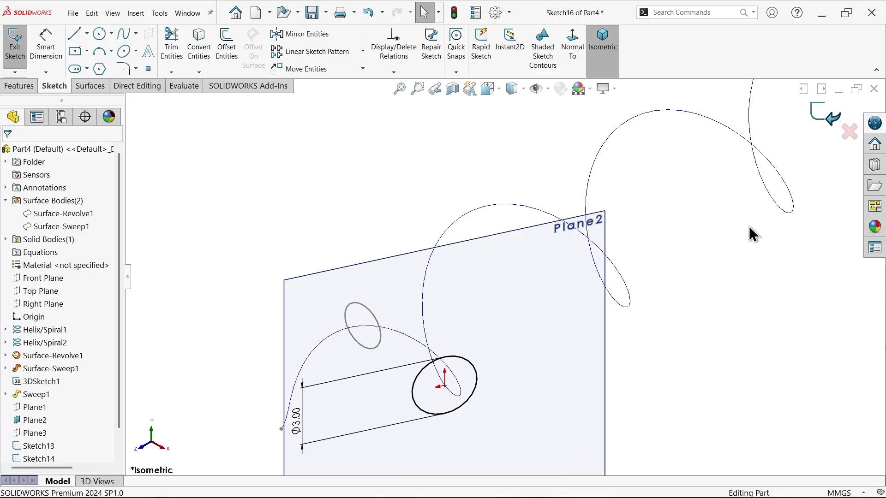
{"action": "left_click", "coordinate": [605, 341]}
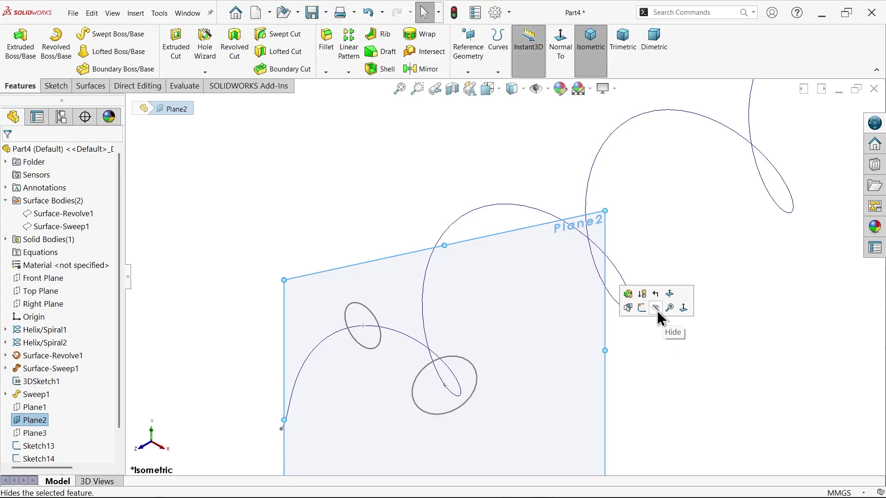
{"action": "left_click", "coordinate": [656, 308]}
- Create a composite curve joining the 3D connecting sketch, the helix and the tapered spiral
{"action": "scroll", "coordinate": [659, 356], "scroll_direction": "up", "scroll_amount": 5}
{"action": "scroll", "coordinate": [594, 249], "scroll_direction": "down", "scroll_amount": 3}
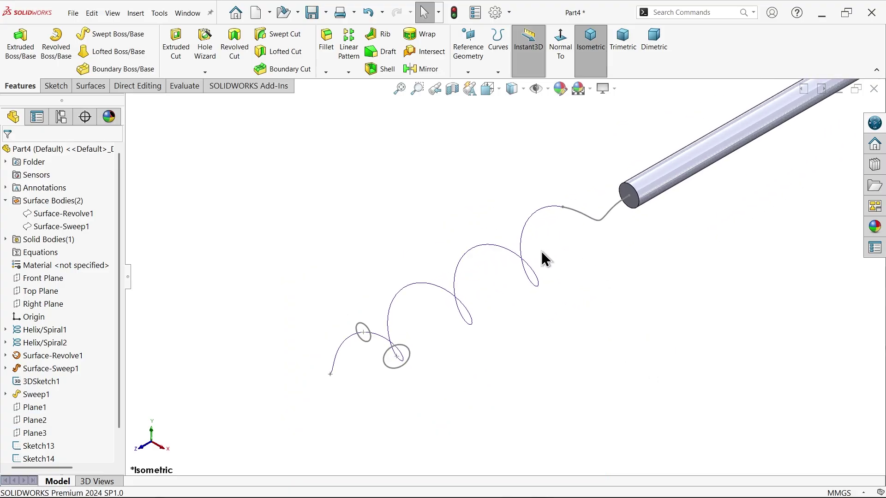
{"action": "scroll", "coordinate": [433, 332], "scroll_direction": "down", "scroll_amount": 1}
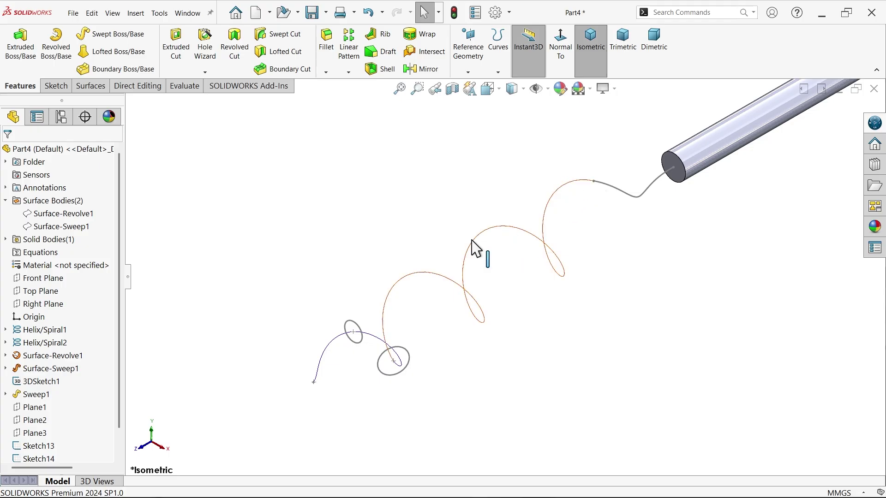
{"action": "left_click", "coordinate": [499, 73]}
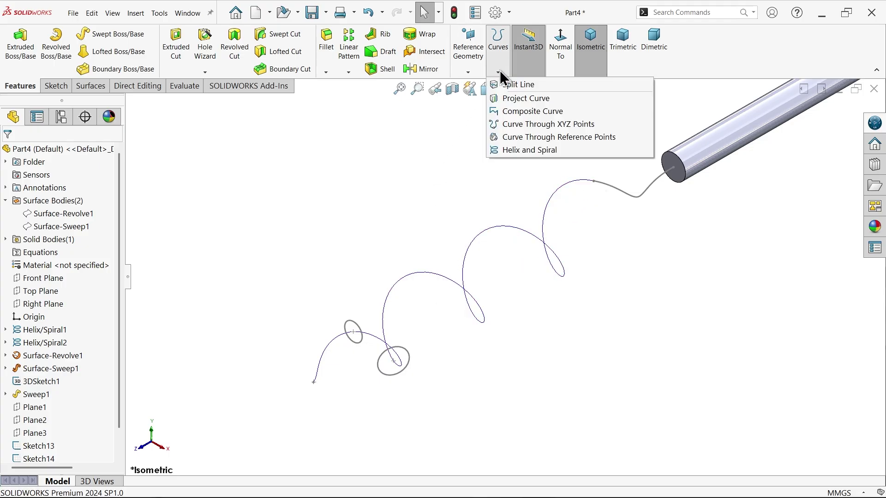
{"action": "left_click", "coordinate": [517, 112]}
{"action": "left_click", "coordinate": [615, 191]}
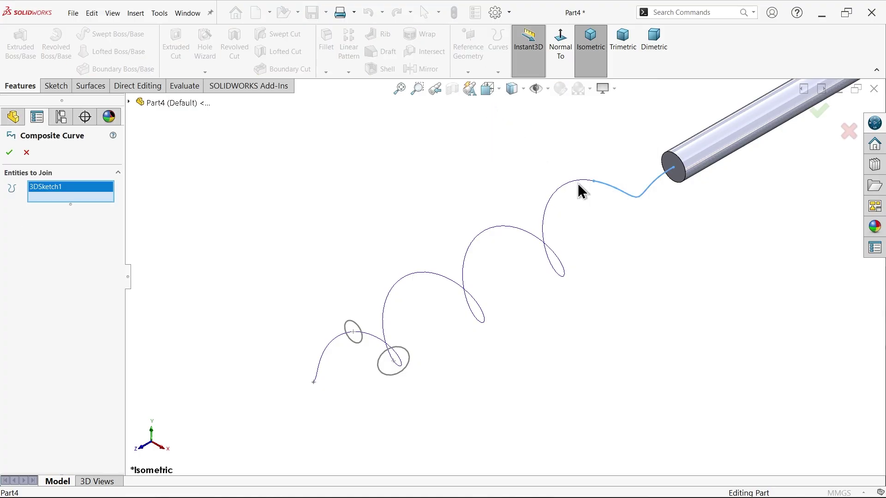
{"action": "left_click", "coordinate": [580, 189]}
{"action": "left_click", "coordinate": [369, 342]}
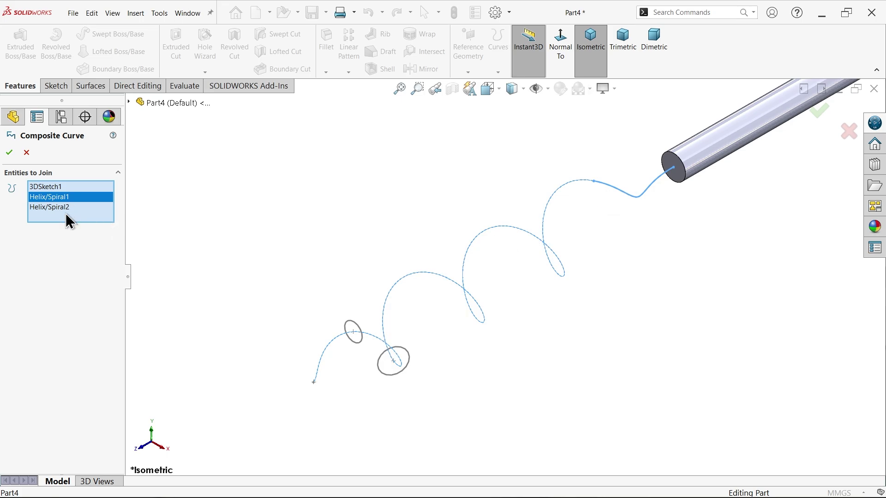
{"action": "left_click", "coordinate": [13, 156]}
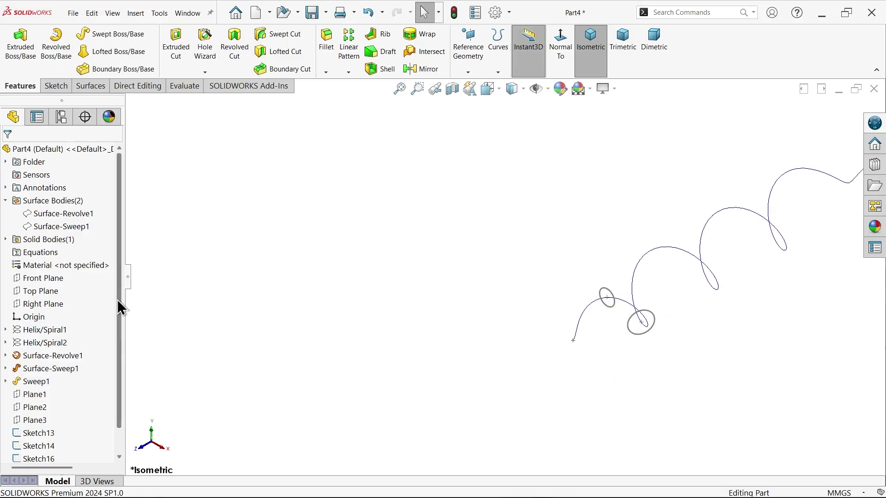
- Highlight the composite curve to check its path from the rod end to the spiral tip
{"action": "scroll", "coordinate": [119, 342], "scroll_direction": "down", "scroll_amount": 1}
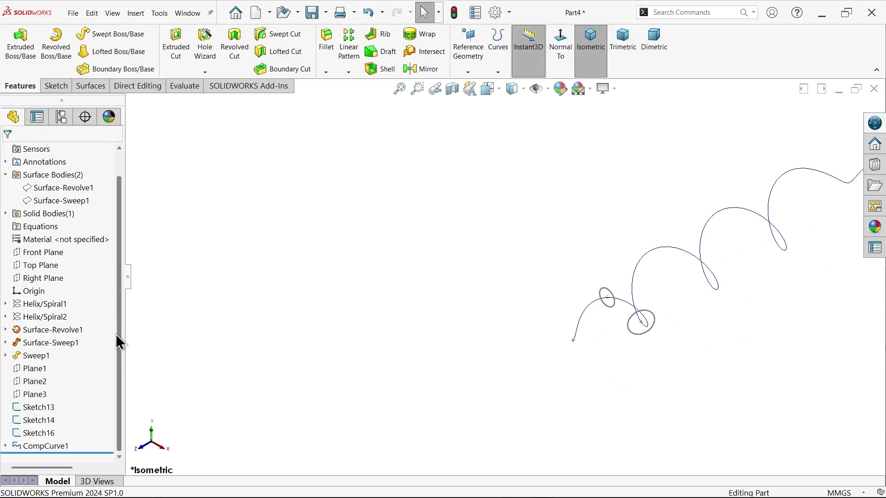
{"action": "left_click", "coordinate": [30, 448]}
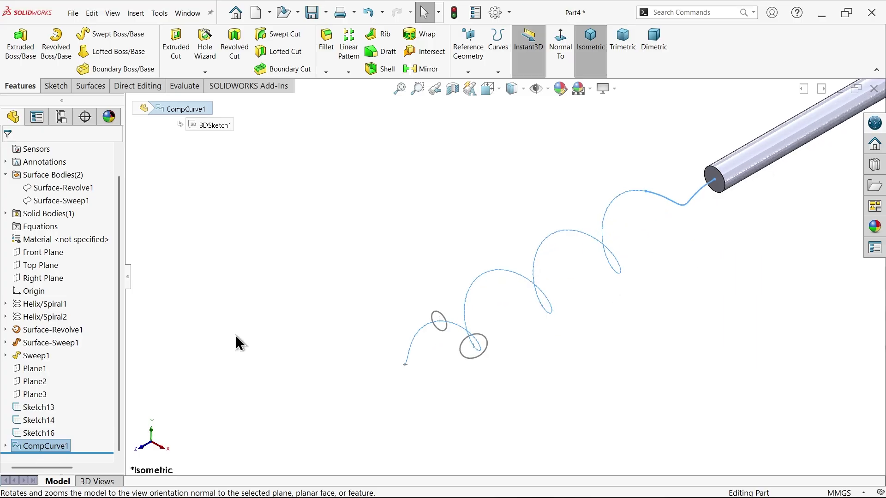
{"action": "left_click", "coordinate": [302, 264]}
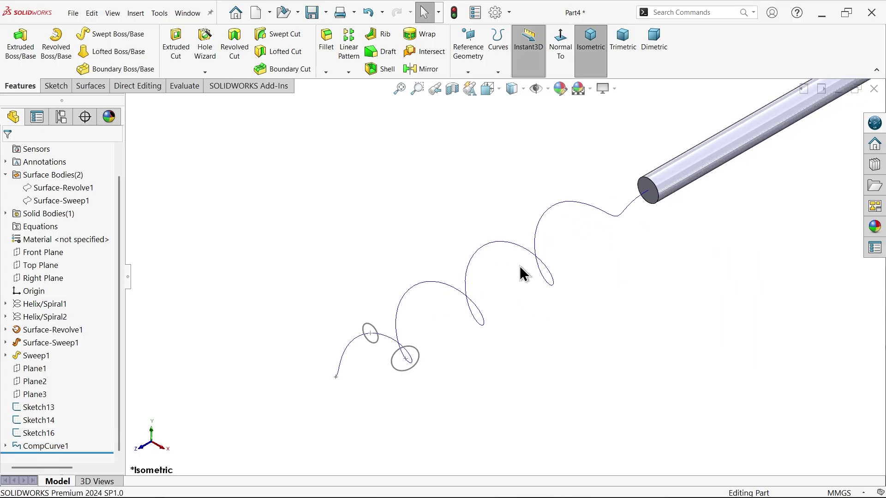
- Start a boss loft with the rod's end face, the Sketch16 circle, the Sketch14 circle and the Sketch13 tip point as ordered profiles
{"action": "left_click", "coordinate": [109, 53]}
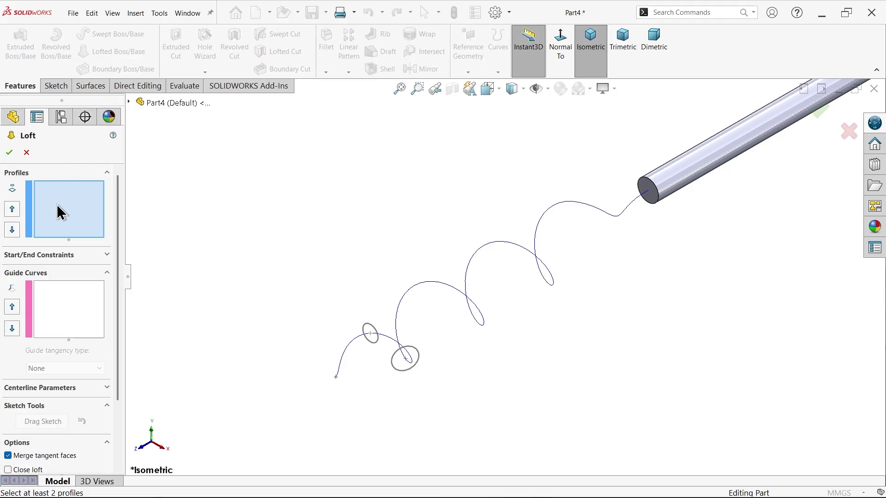
{"action": "scroll", "coordinate": [553, 257], "scroll_direction": "down", "scroll_amount": 2}
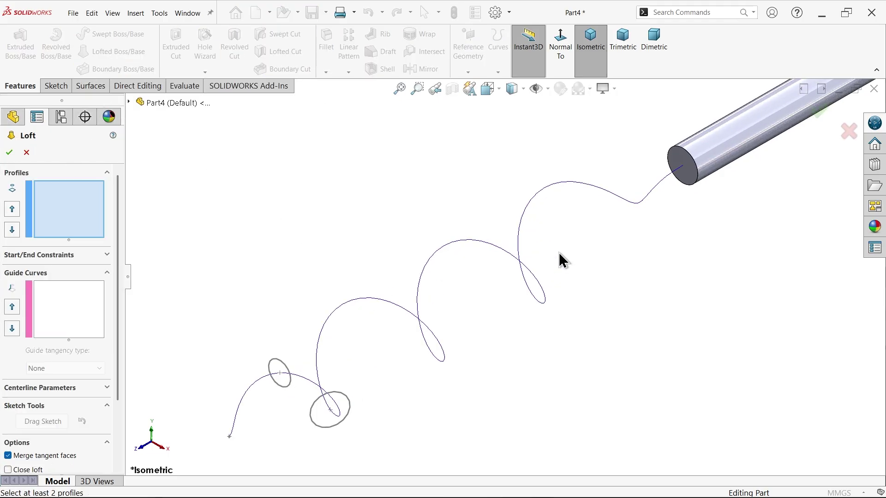
{"action": "left_click", "coordinate": [694, 170]}
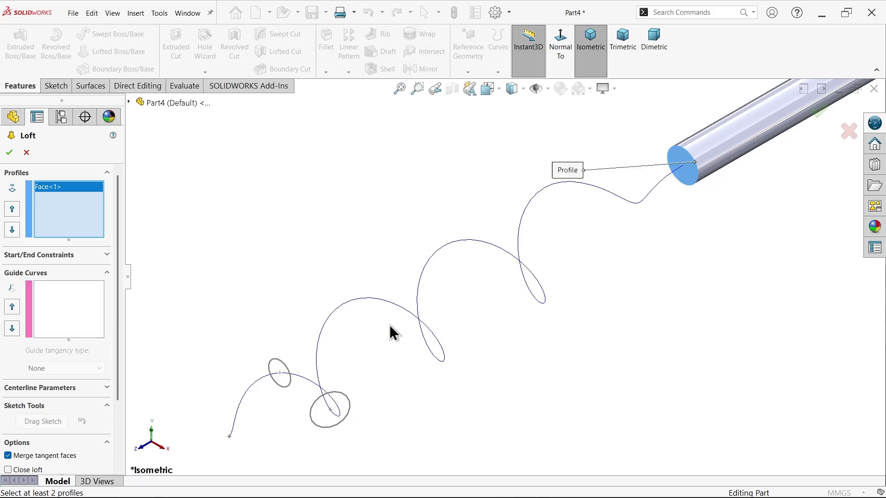
{"action": "scroll", "coordinate": [389, 325], "scroll_direction": "down", "scroll_amount": 3}
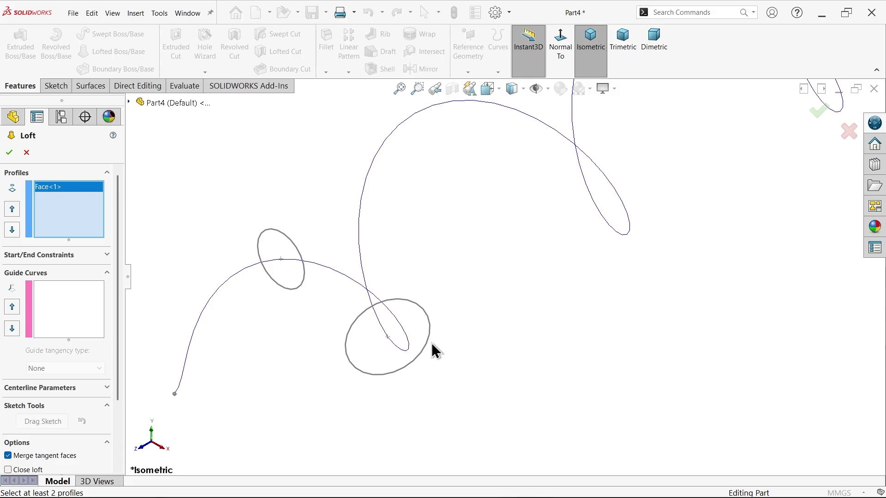
{"action": "left_click", "coordinate": [429, 341]}
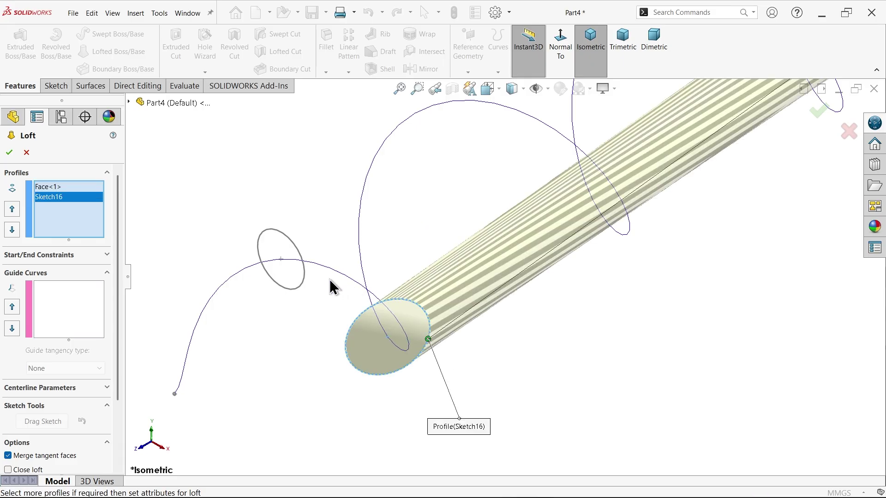
{"action": "left_click", "coordinate": [304, 280]}
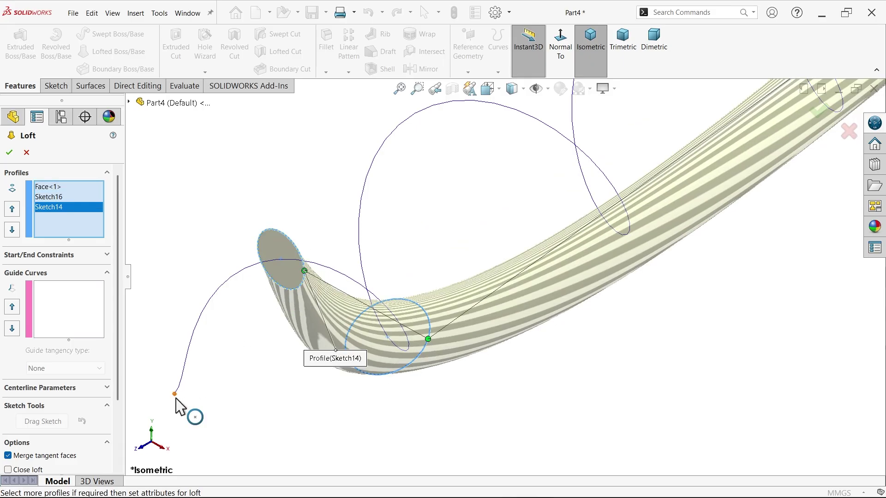
{"action": "scroll", "coordinate": [203, 401], "scroll_direction": "down", "scroll_amount": 5}
{"action": "left_click", "coordinate": [341, 301]}
{"action": "scroll", "coordinate": [391, 303], "scroll_direction": "up", "scroll_amount": 5}
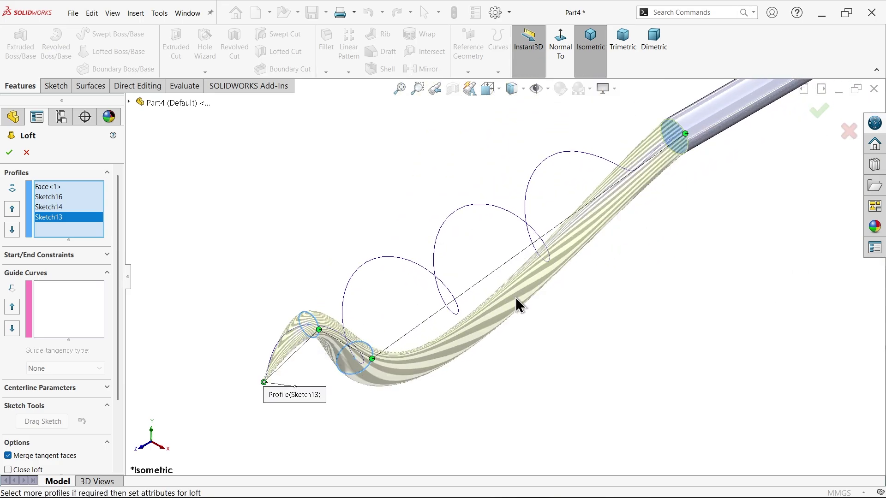
- Set the composite curve CompCurve1 as the loft's centerline
{"action": "left_click", "coordinate": [94, 262]}
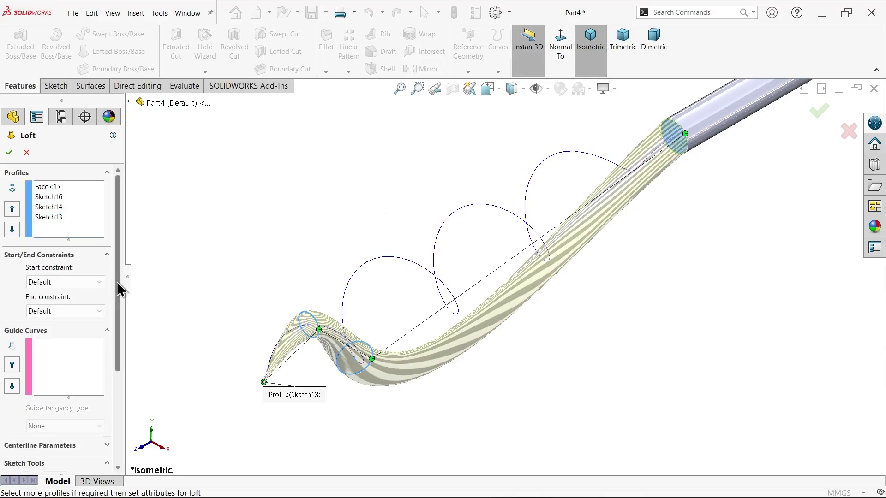
{"action": "left_click_drag", "start_coordinate": [118, 291], "coordinate": [119, 380]}
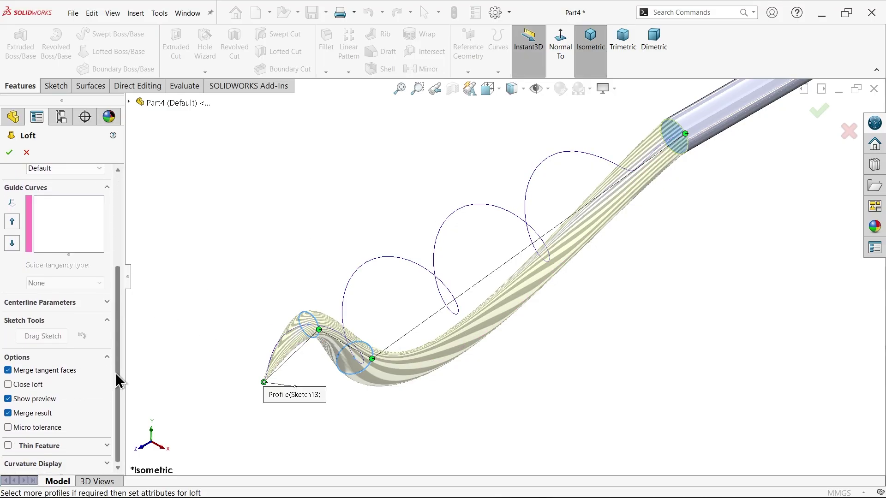
{"action": "left_click", "coordinate": [92, 304]}
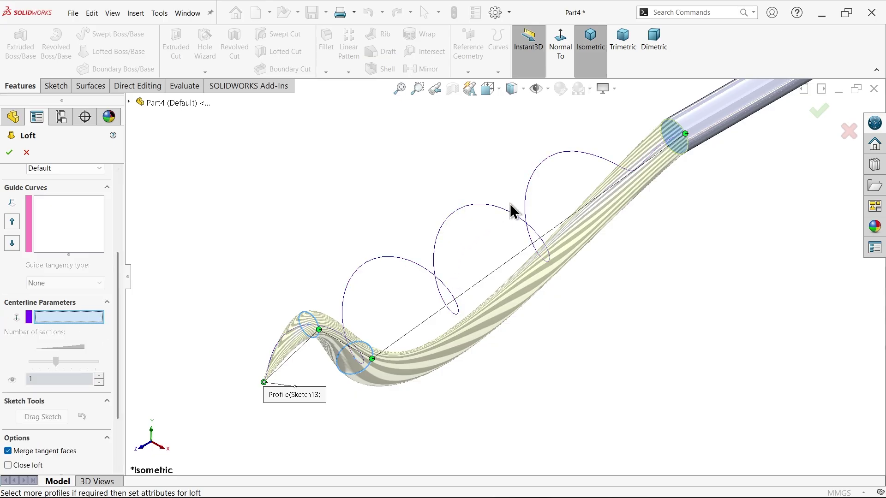
{"action": "left_click", "coordinate": [131, 103]}
{"action": "left_click", "coordinate": [174, 399]}
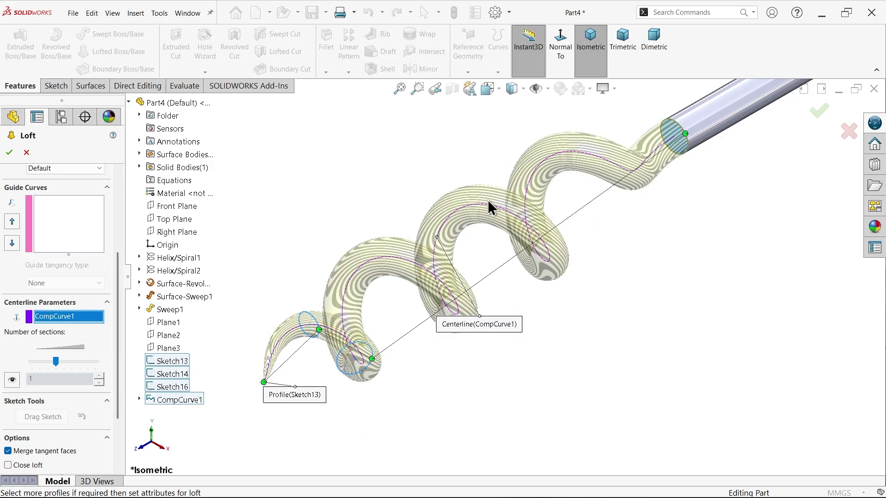
- Set the loft's start constraint to Tangency To Face at the rod end and create the loft
{"action": "left_click_drag", "start_coordinate": [118, 293], "coordinate": [119, 216]}
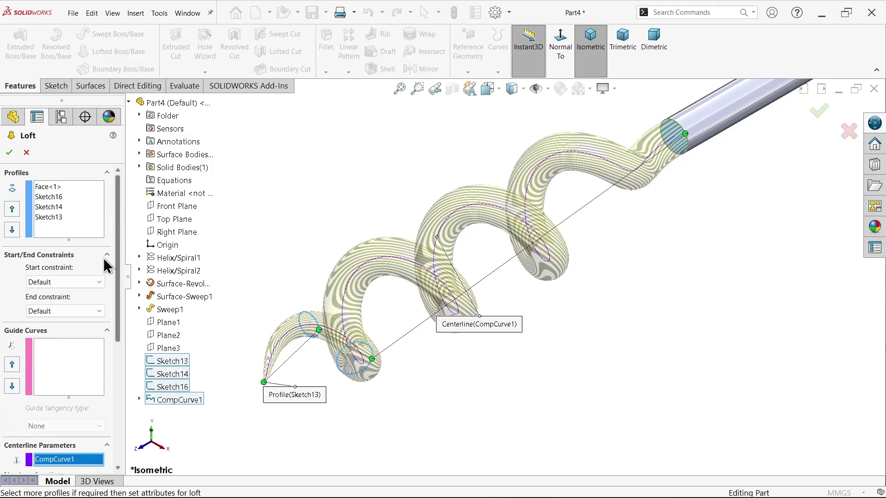
{"action": "left_click", "coordinate": [56, 283]}
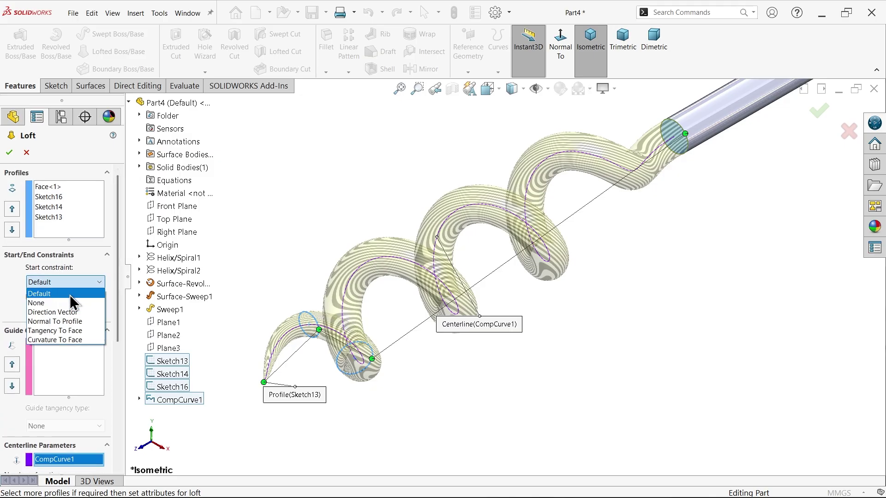
{"action": "left_click", "coordinate": [81, 332]}
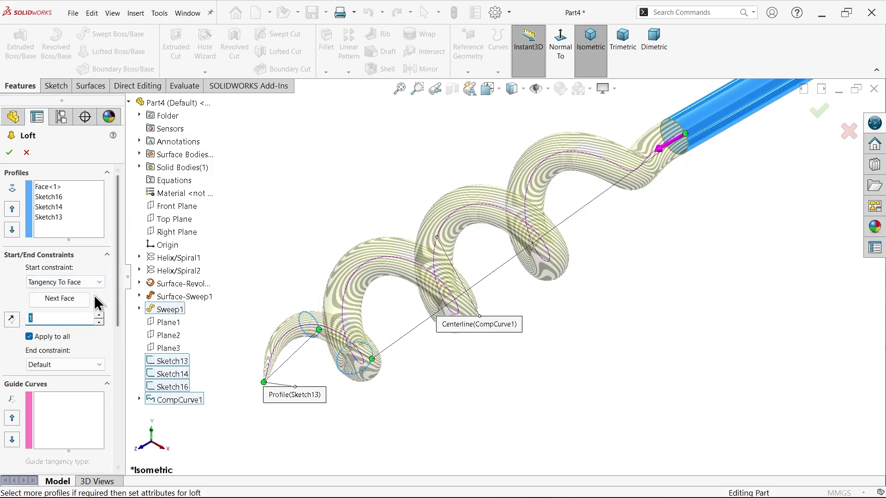
{"action": "left_click_drag", "start_coordinate": [119, 296], "coordinate": [121, 420]}
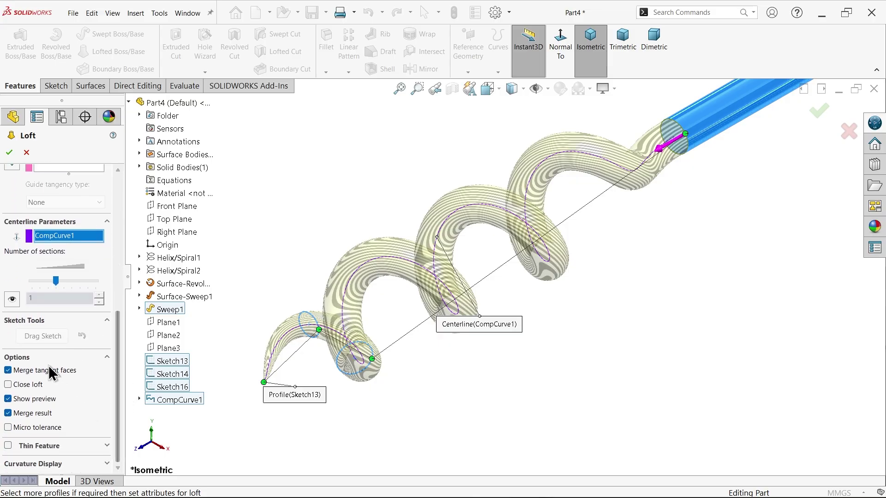
{"action": "left_click", "coordinate": [9, 153]}
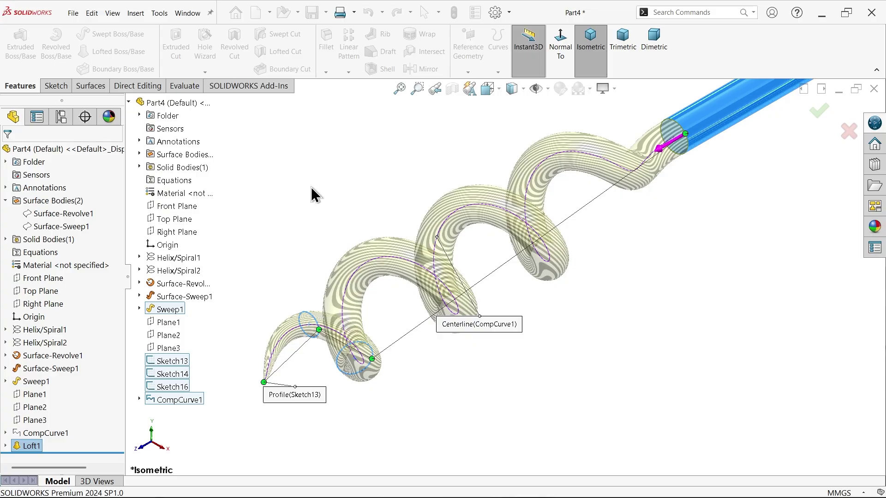
- Apply the brushed brass appearance to the whole corkscrew and view the finished model from a slightly rotated angle
{"action": "scroll", "coordinate": [343, 238], "scroll_direction": "up", "scroll_amount": 3}
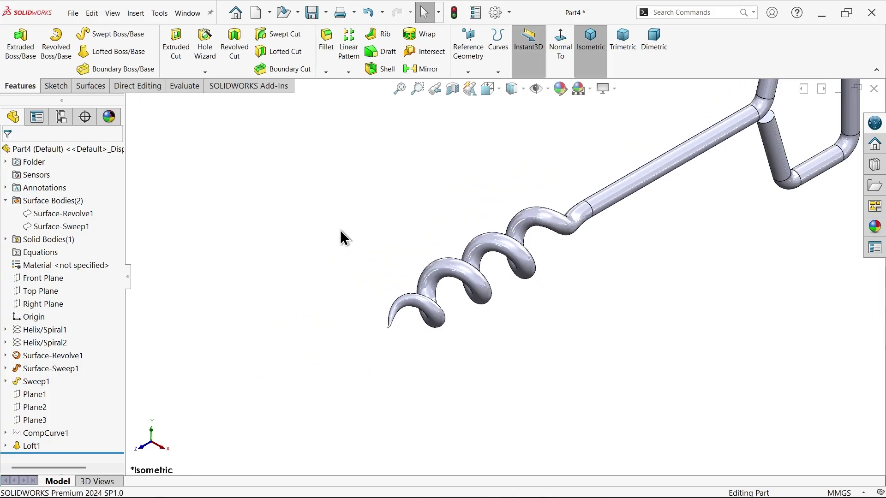
{"action": "scroll", "coordinate": [494, 259], "scroll_direction": "up", "scroll_amount": 3}
{"action": "scroll", "coordinate": [695, 159], "scroll_direction": "down", "scroll_amount": 3}
{"action": "scroll", "coordinate": [646, 194], "scroll_direction": "up", "scroll_amount": 2}
{"action": "scroll", "coordinate": [600, 217], "scroll_direction": "down", "scroll_amount": 2}
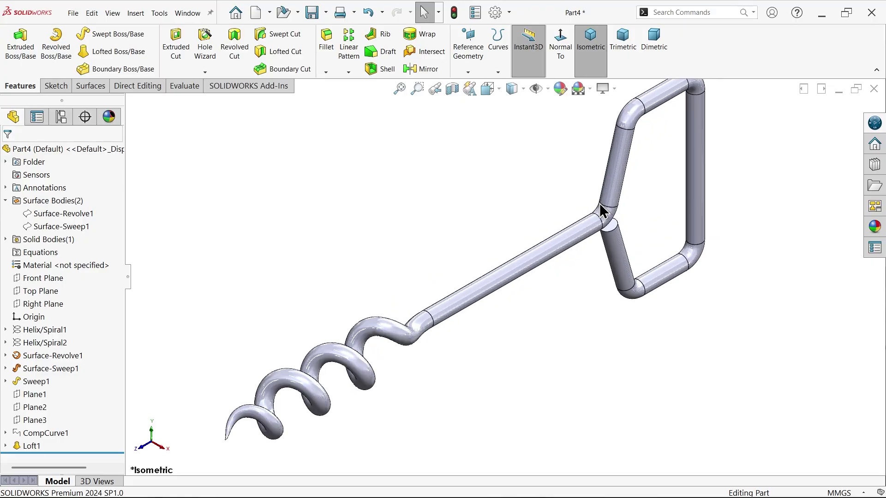
{"action": "left_click", "coordinate": [875, 226]}
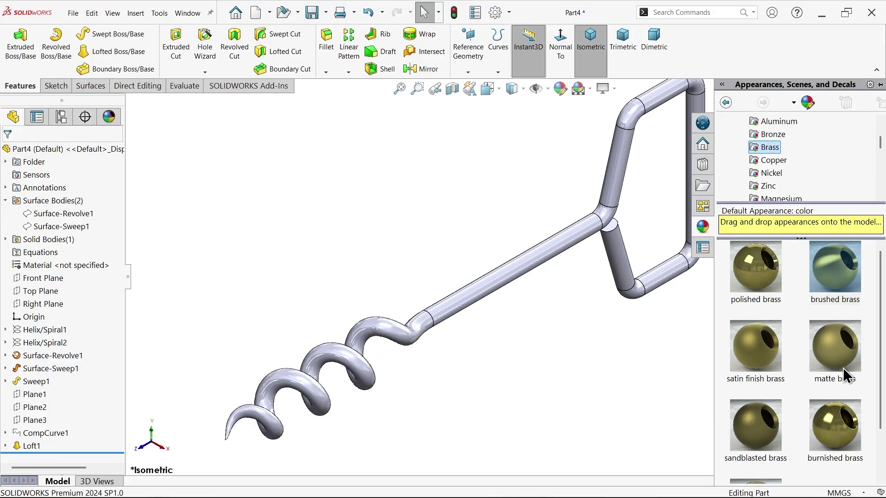
{"action": "double_click", "coordinate": [846, 272]}
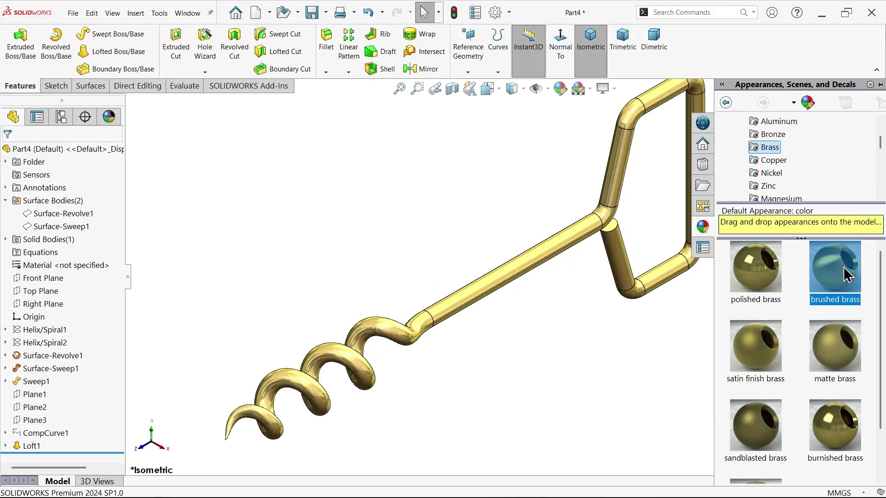
{"action": "middle_click_drag", "start_coordinate": [554, 365], "coordinate": [538, 351]}
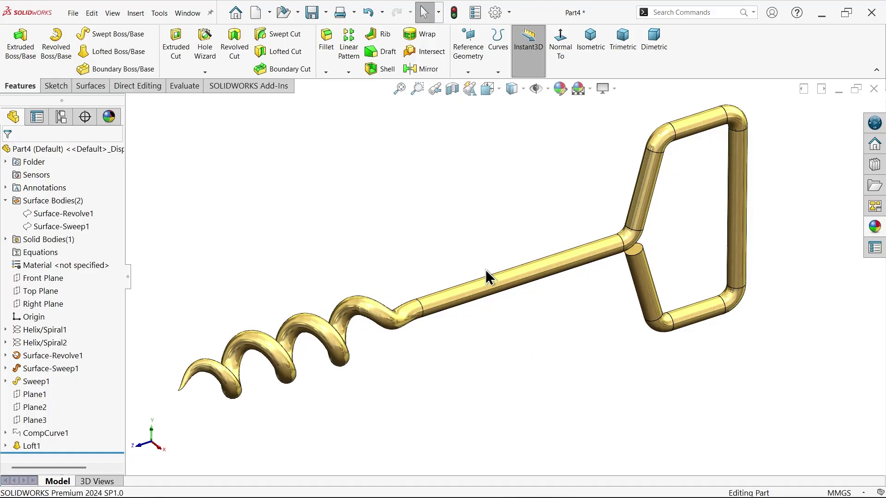